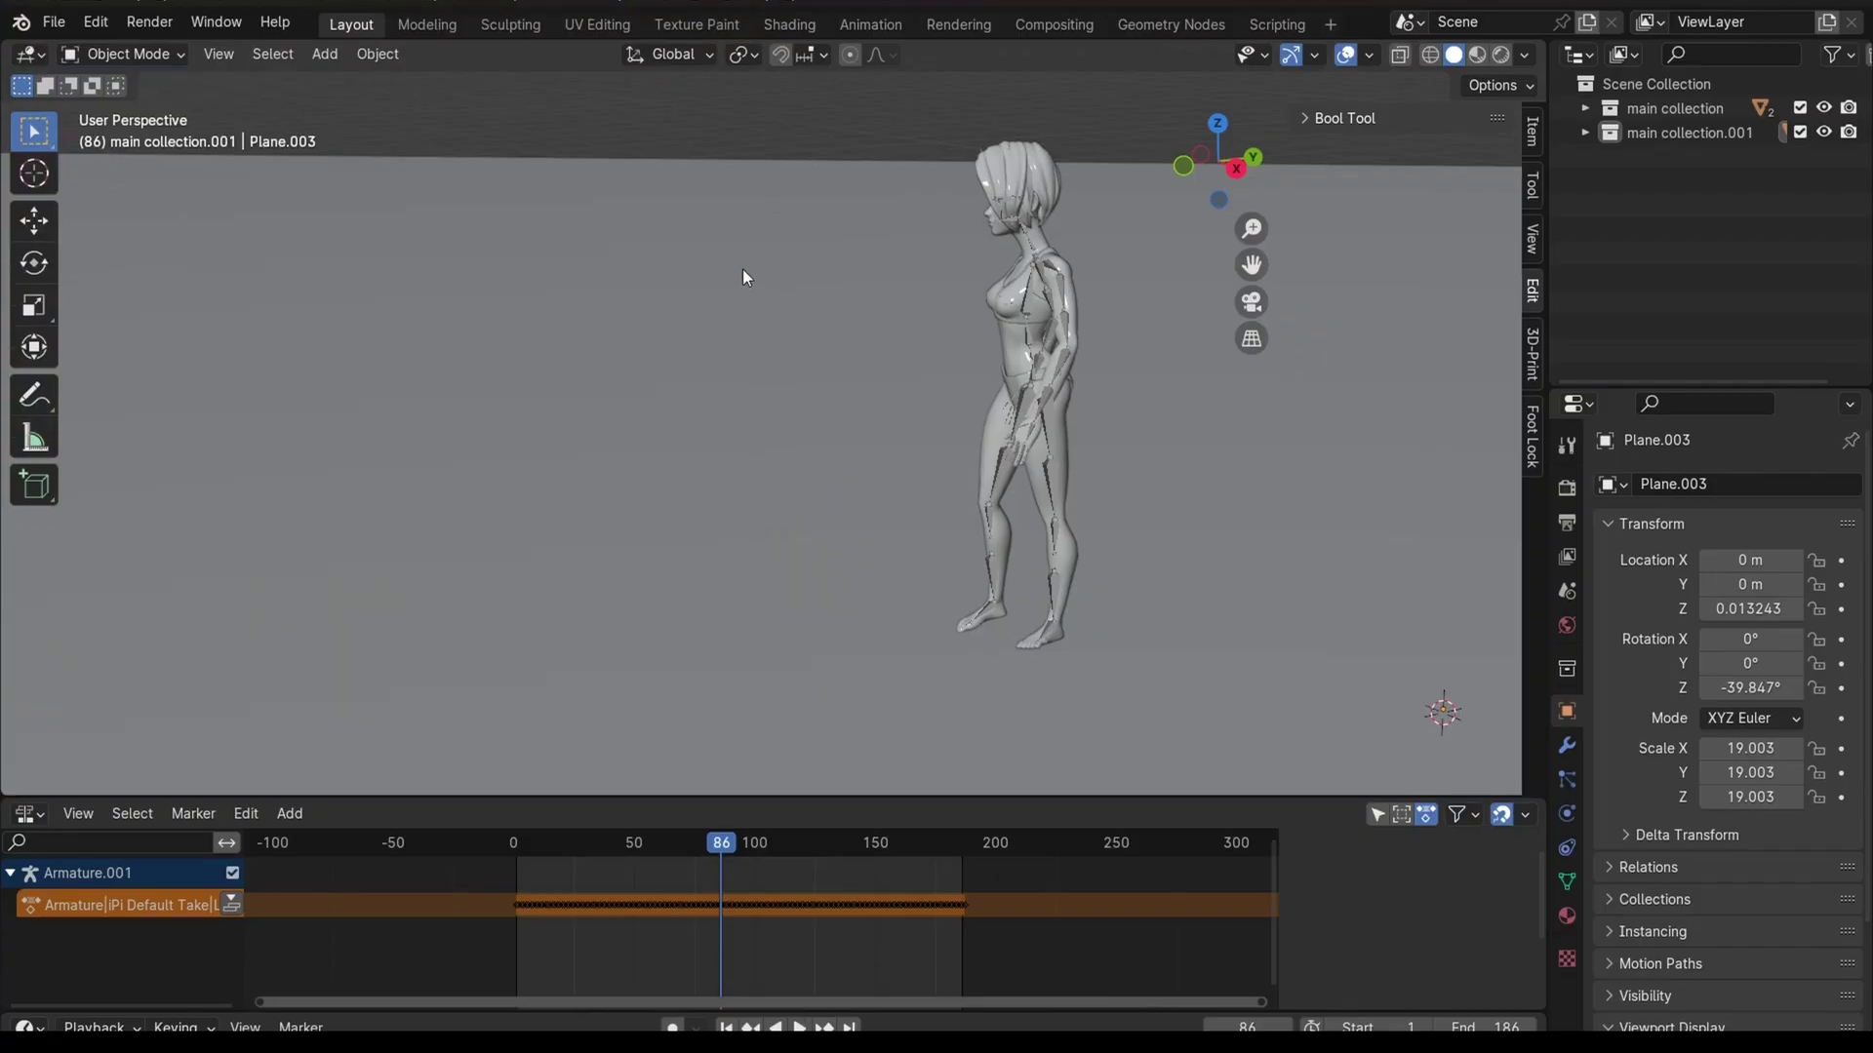
- Install the Foot_Lock_V1.py add-on from Preferences and enable Object: Foot Lock
click(92, 25)
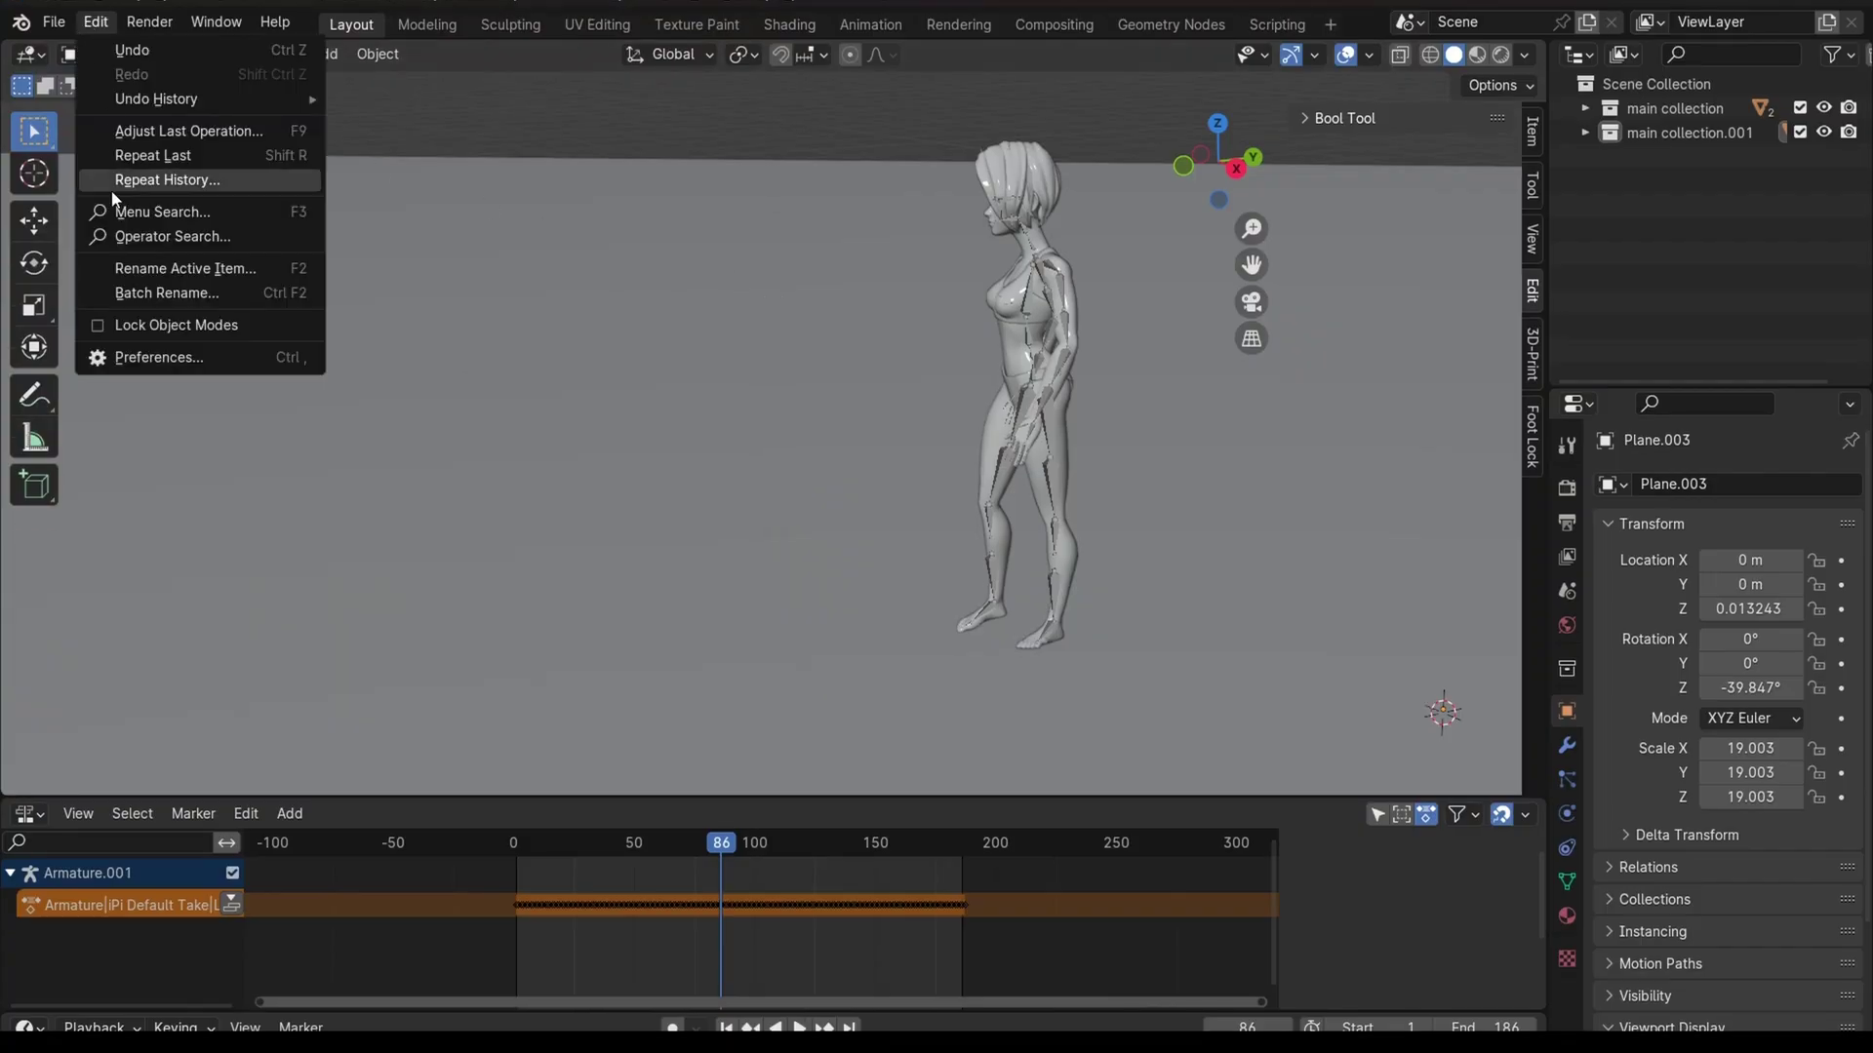
click(131, 357)
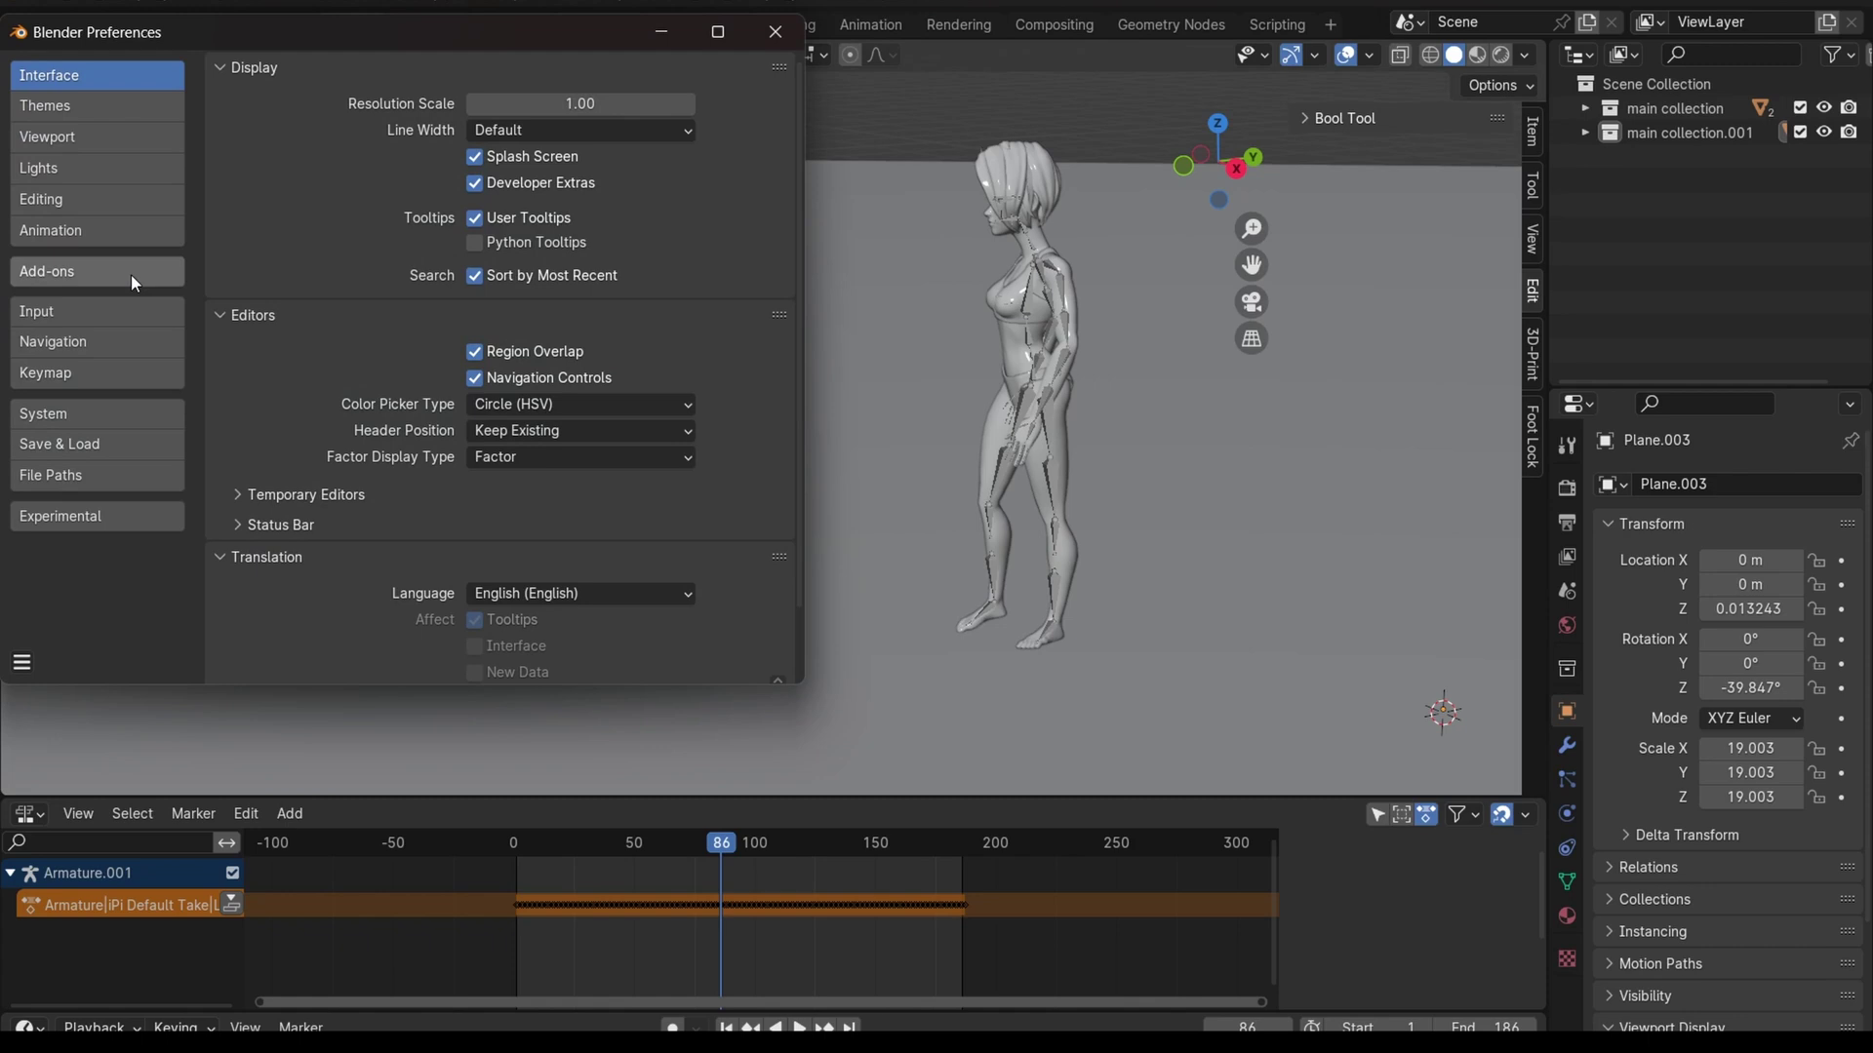
click(49, 278)
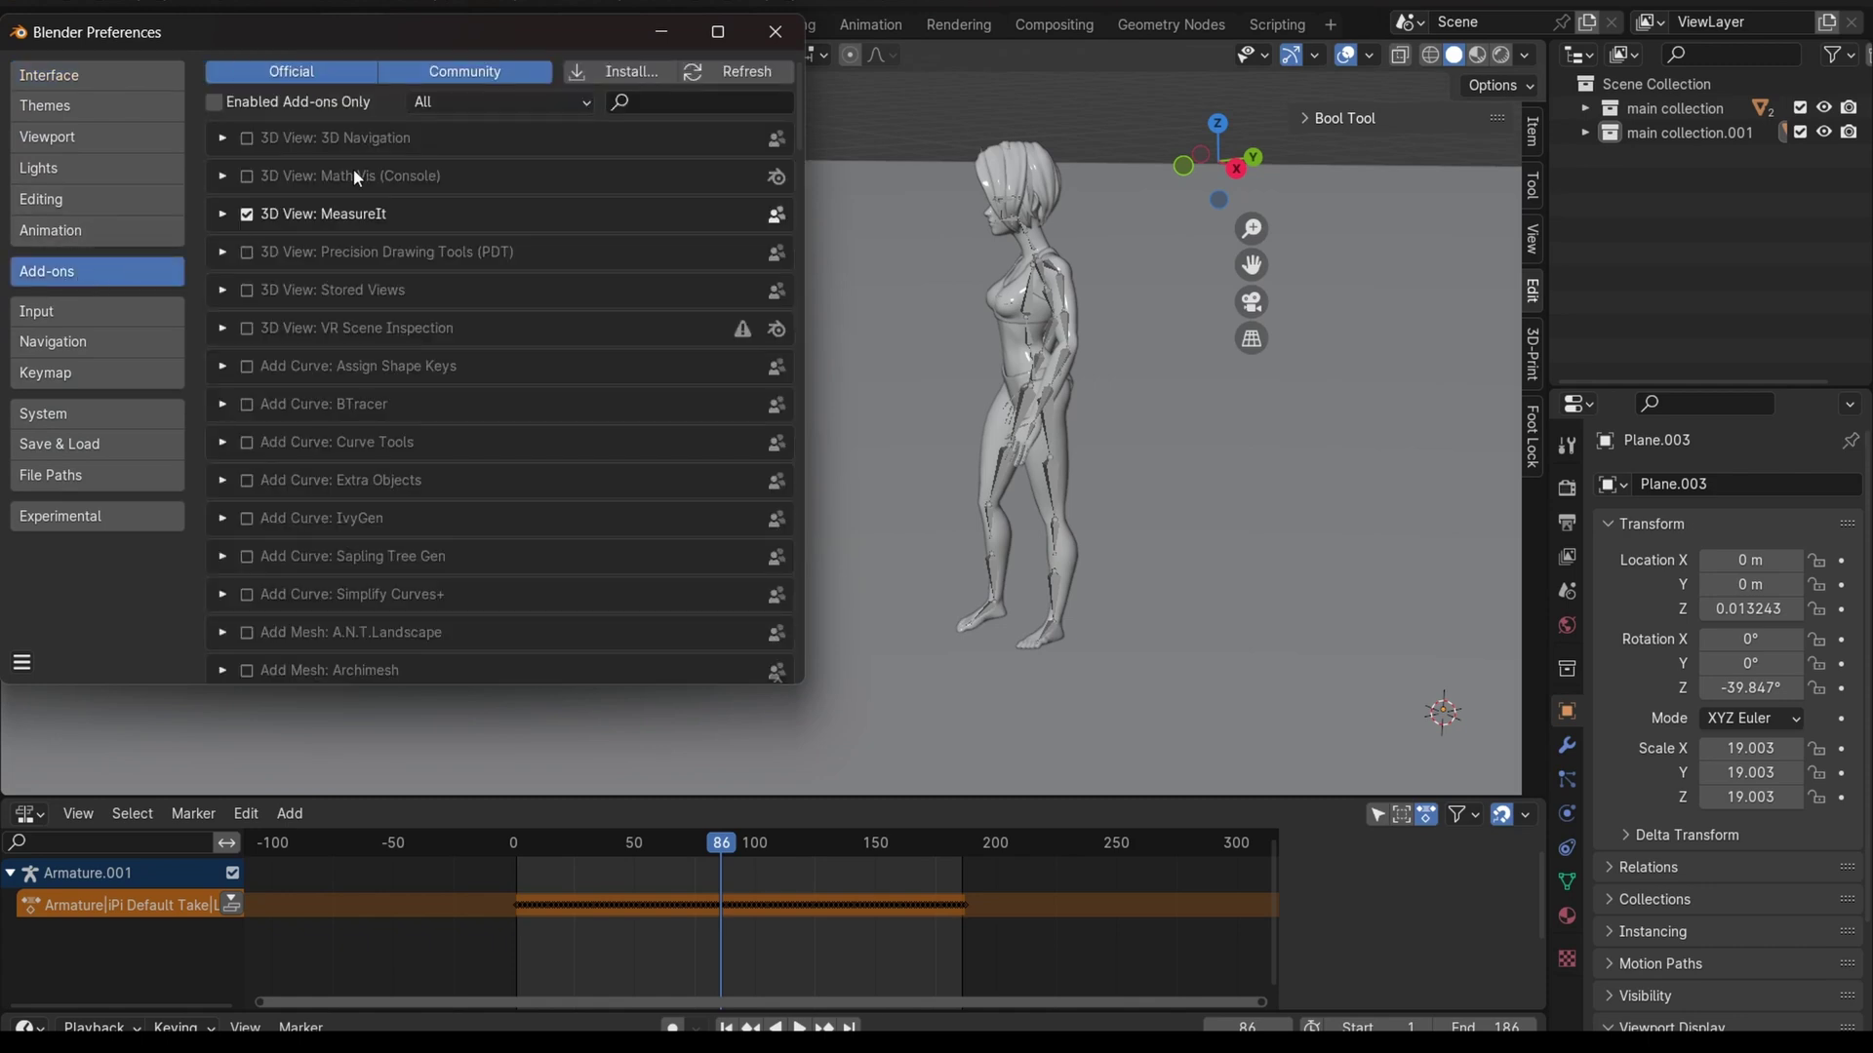
click(633, 72)
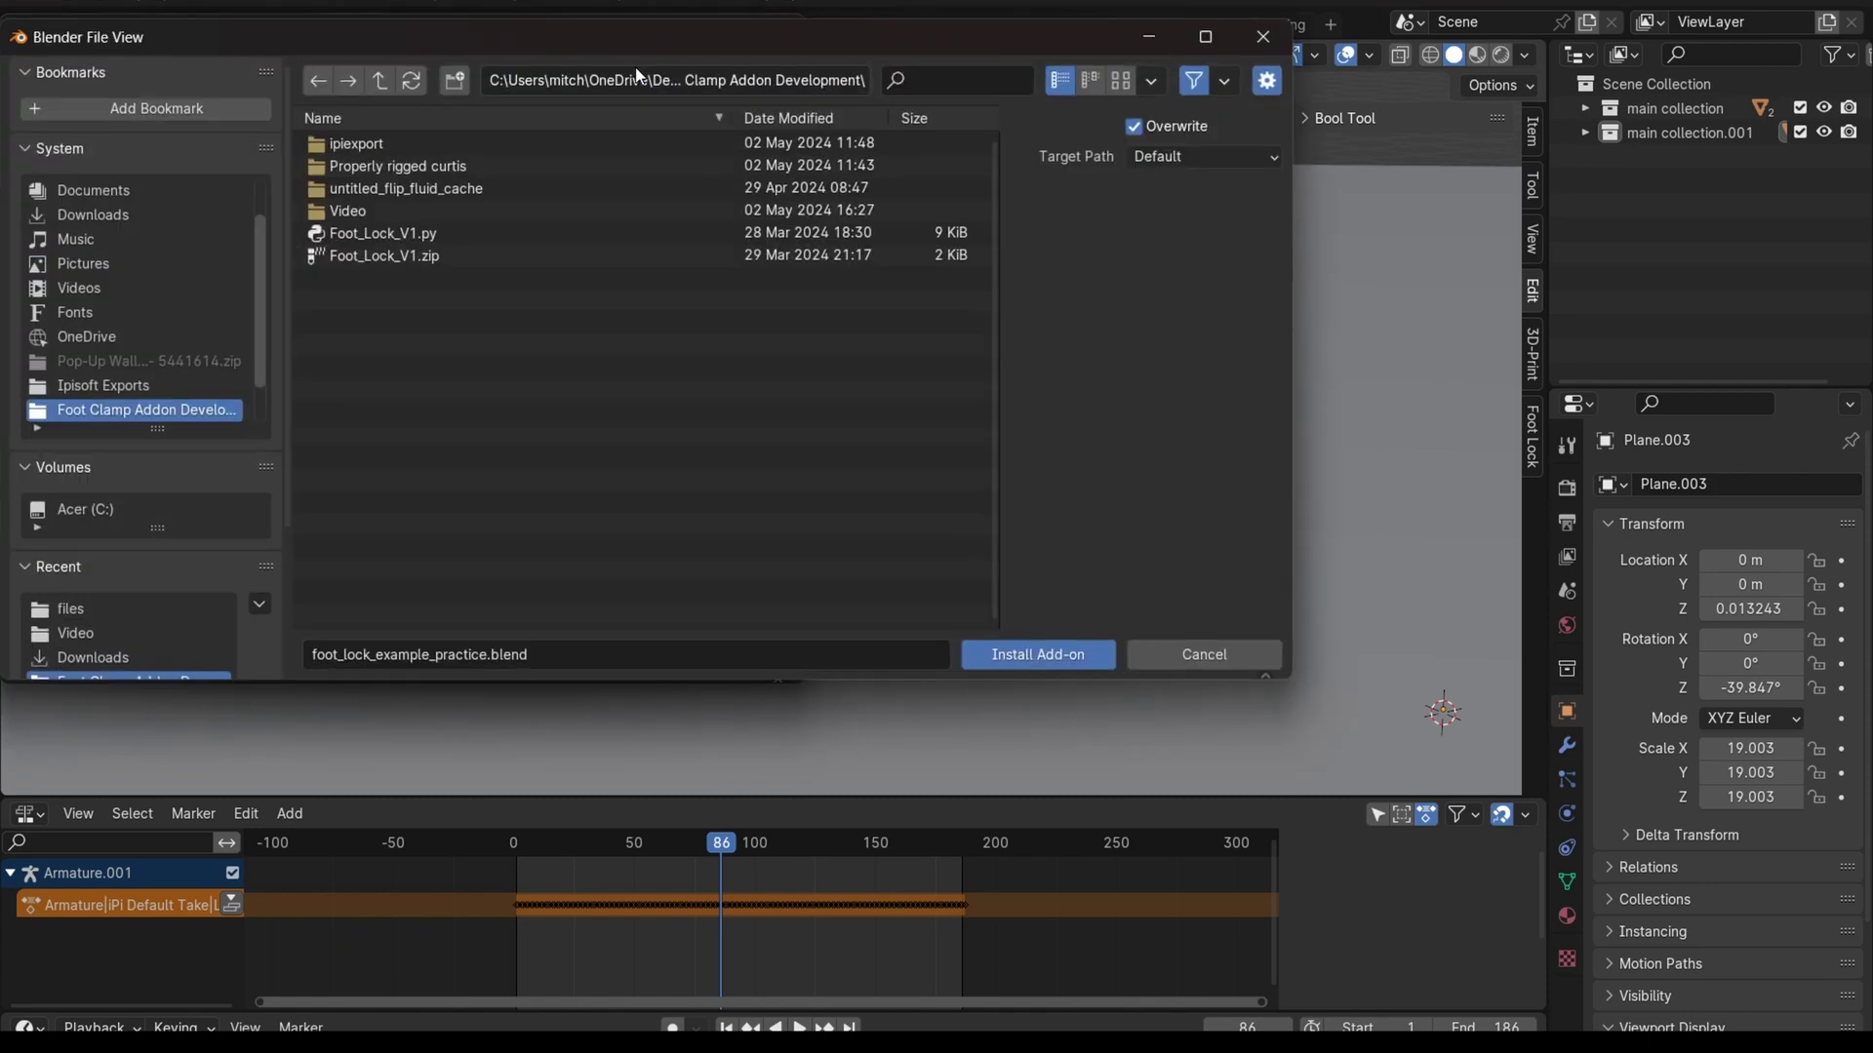
click(404, 240)
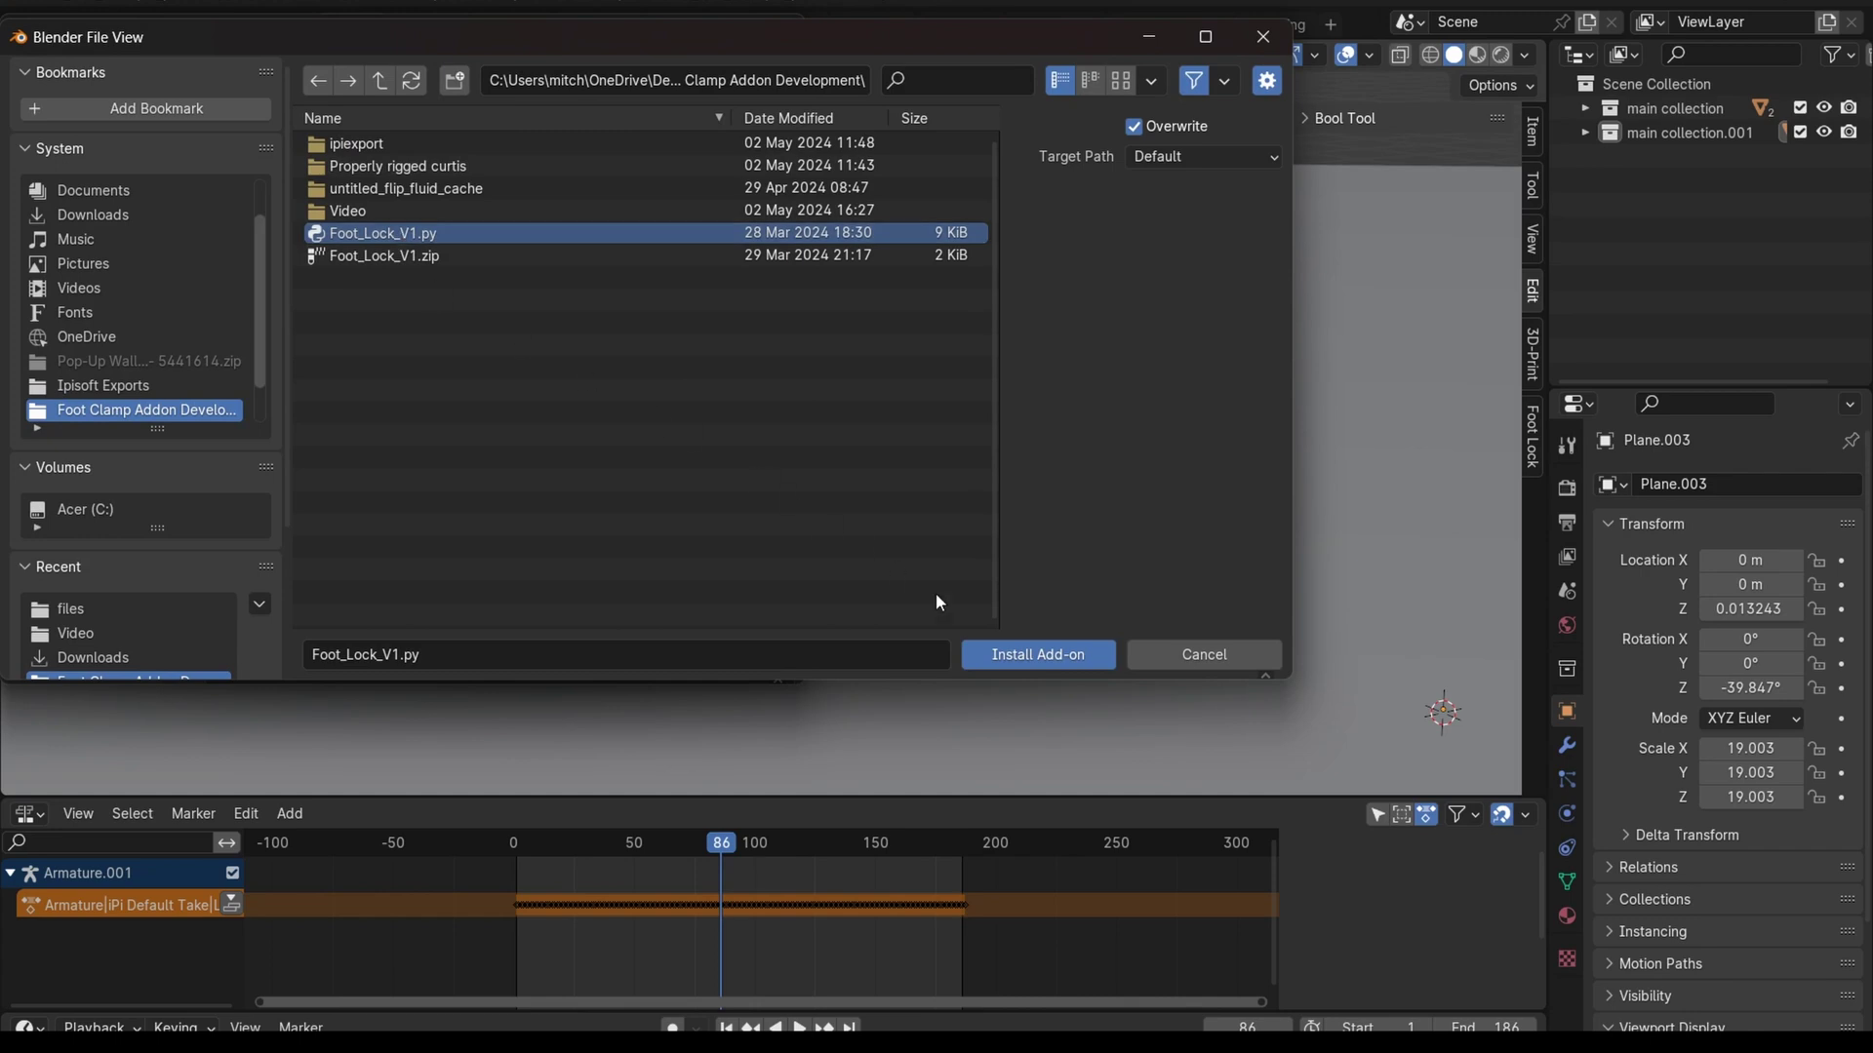
click(1021, 654)
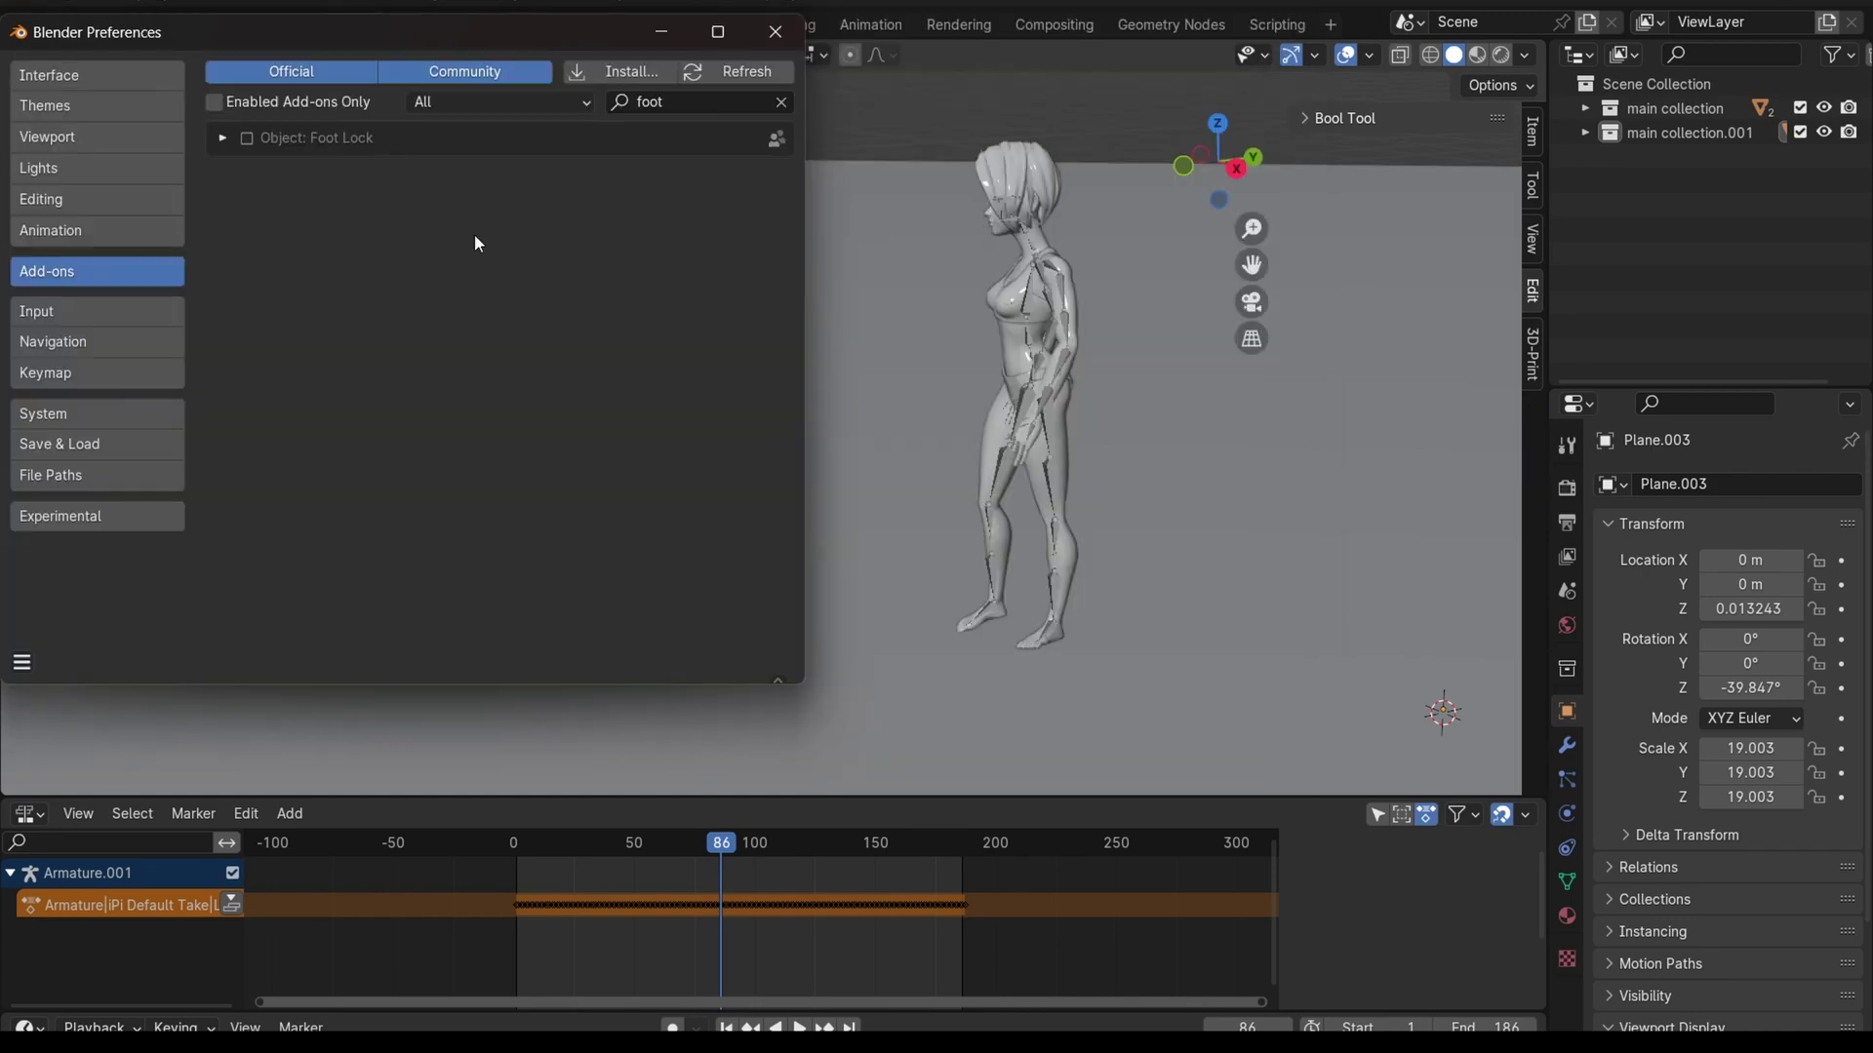
click(246, 139)
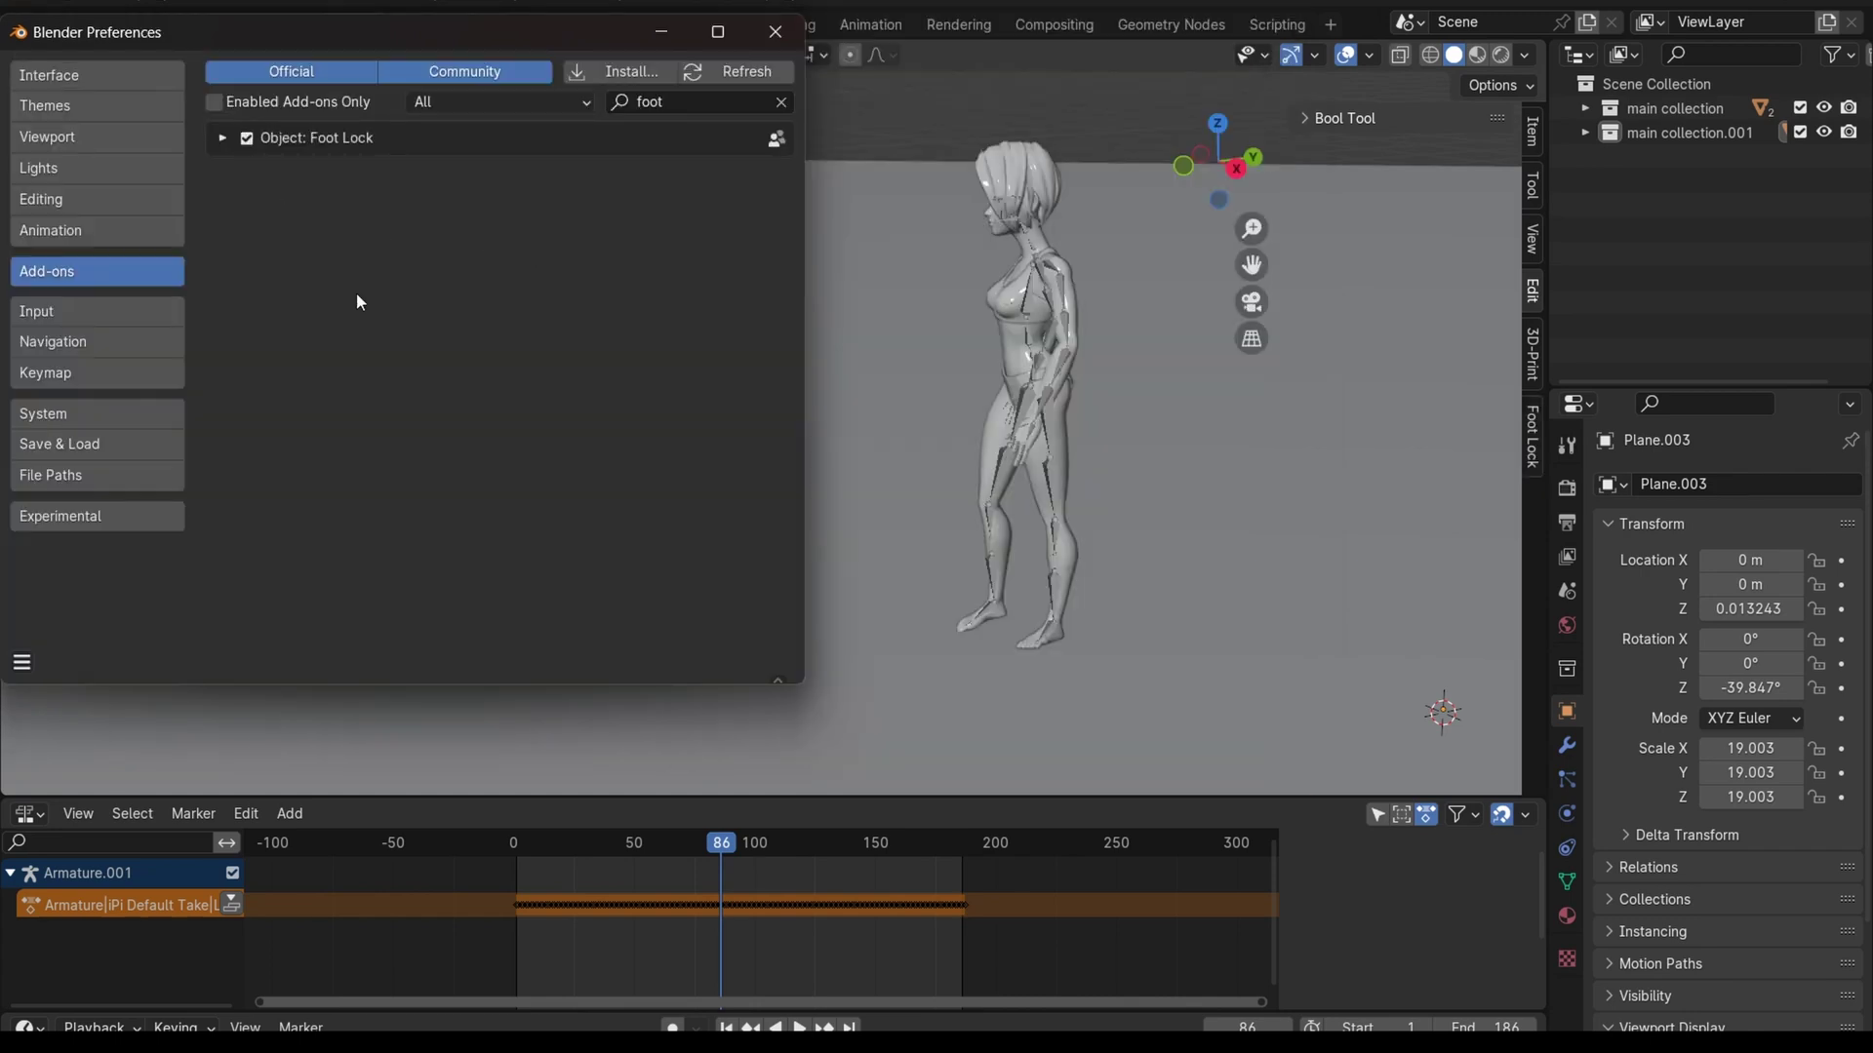
- Close Preferences and expand the Foot Lock panel in the viewport sidebar
click(775, 33)
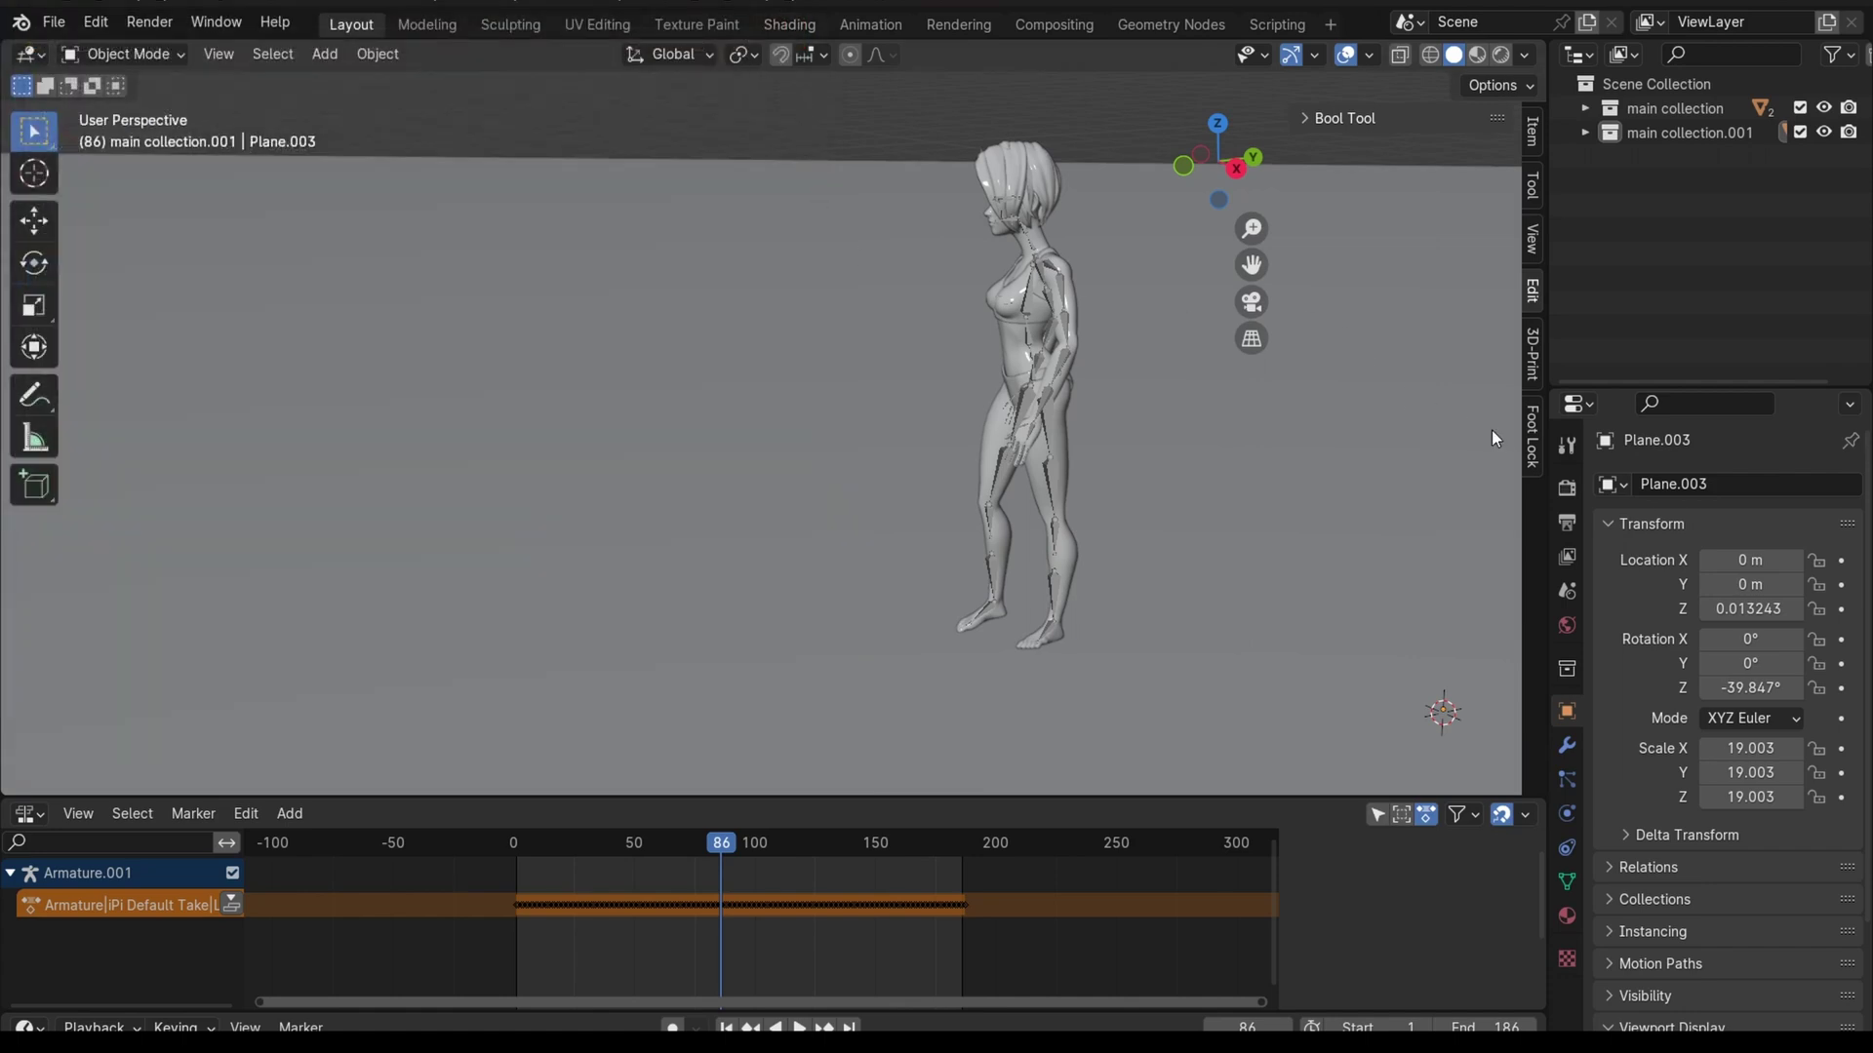
click(1533, 441)
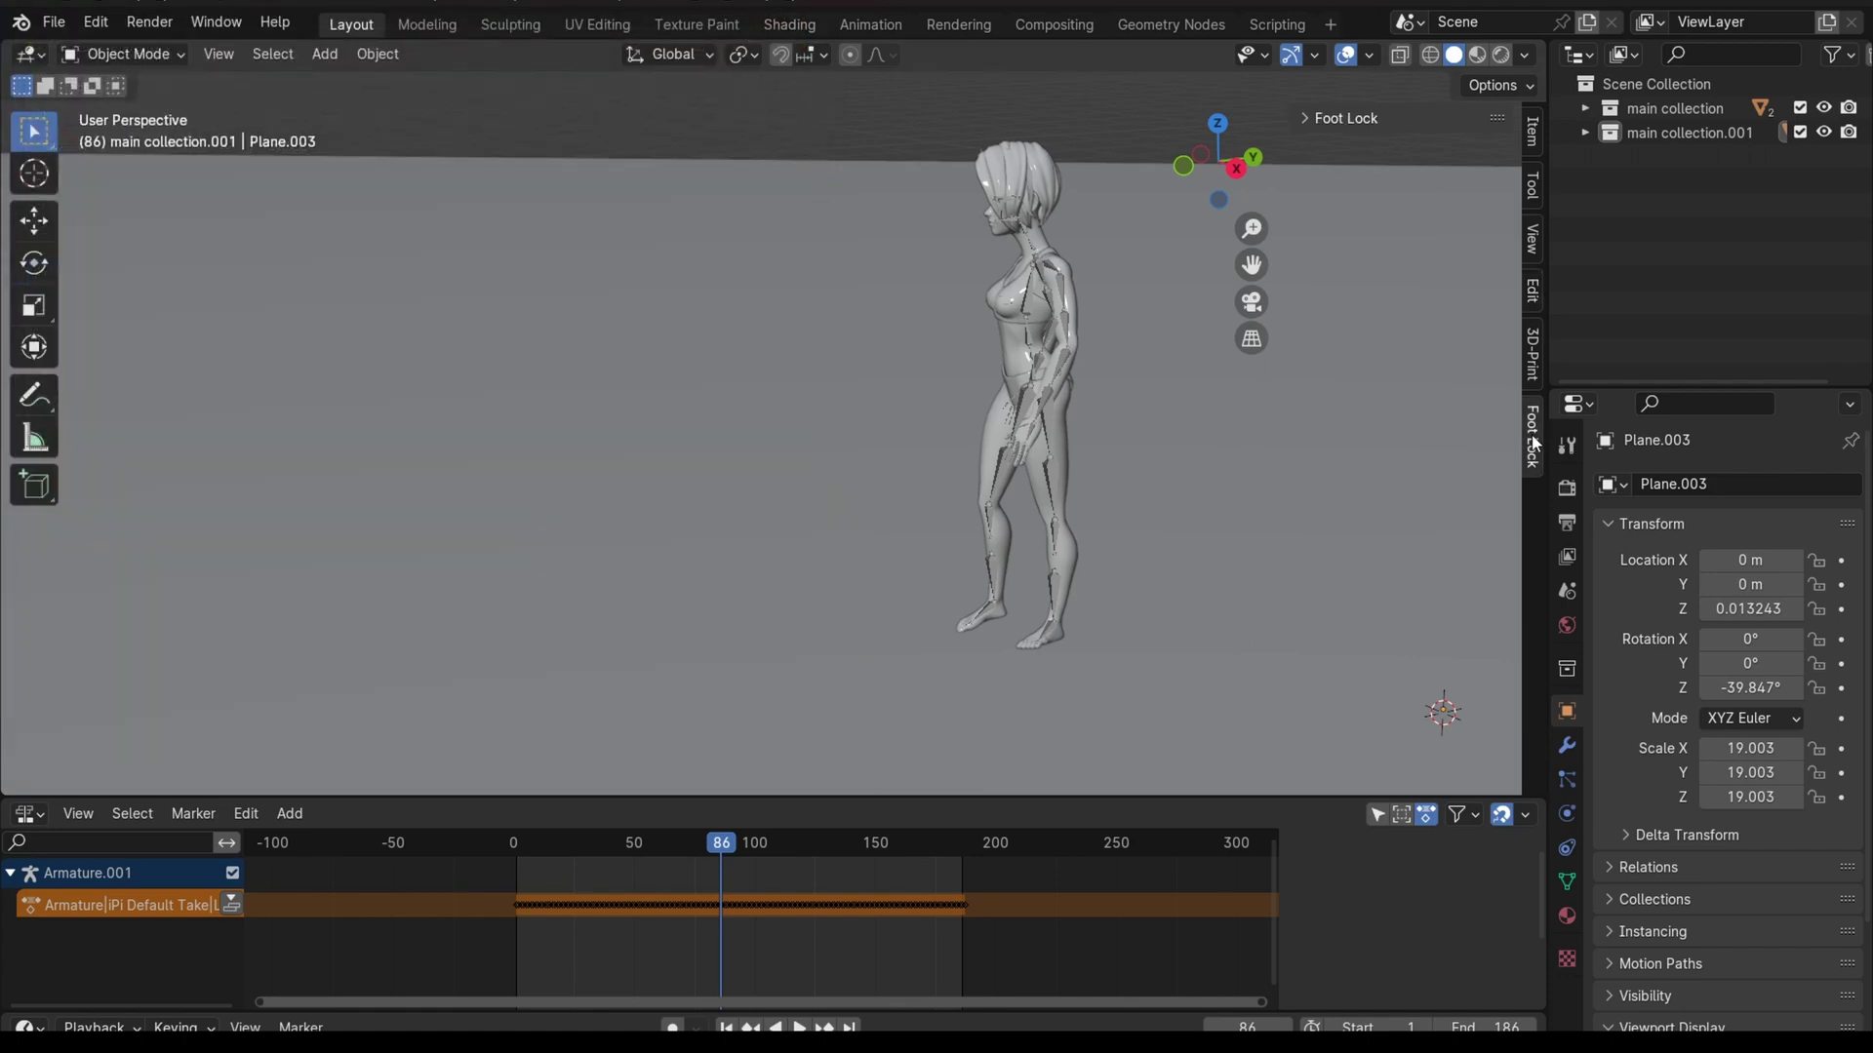
click(1312, 117)
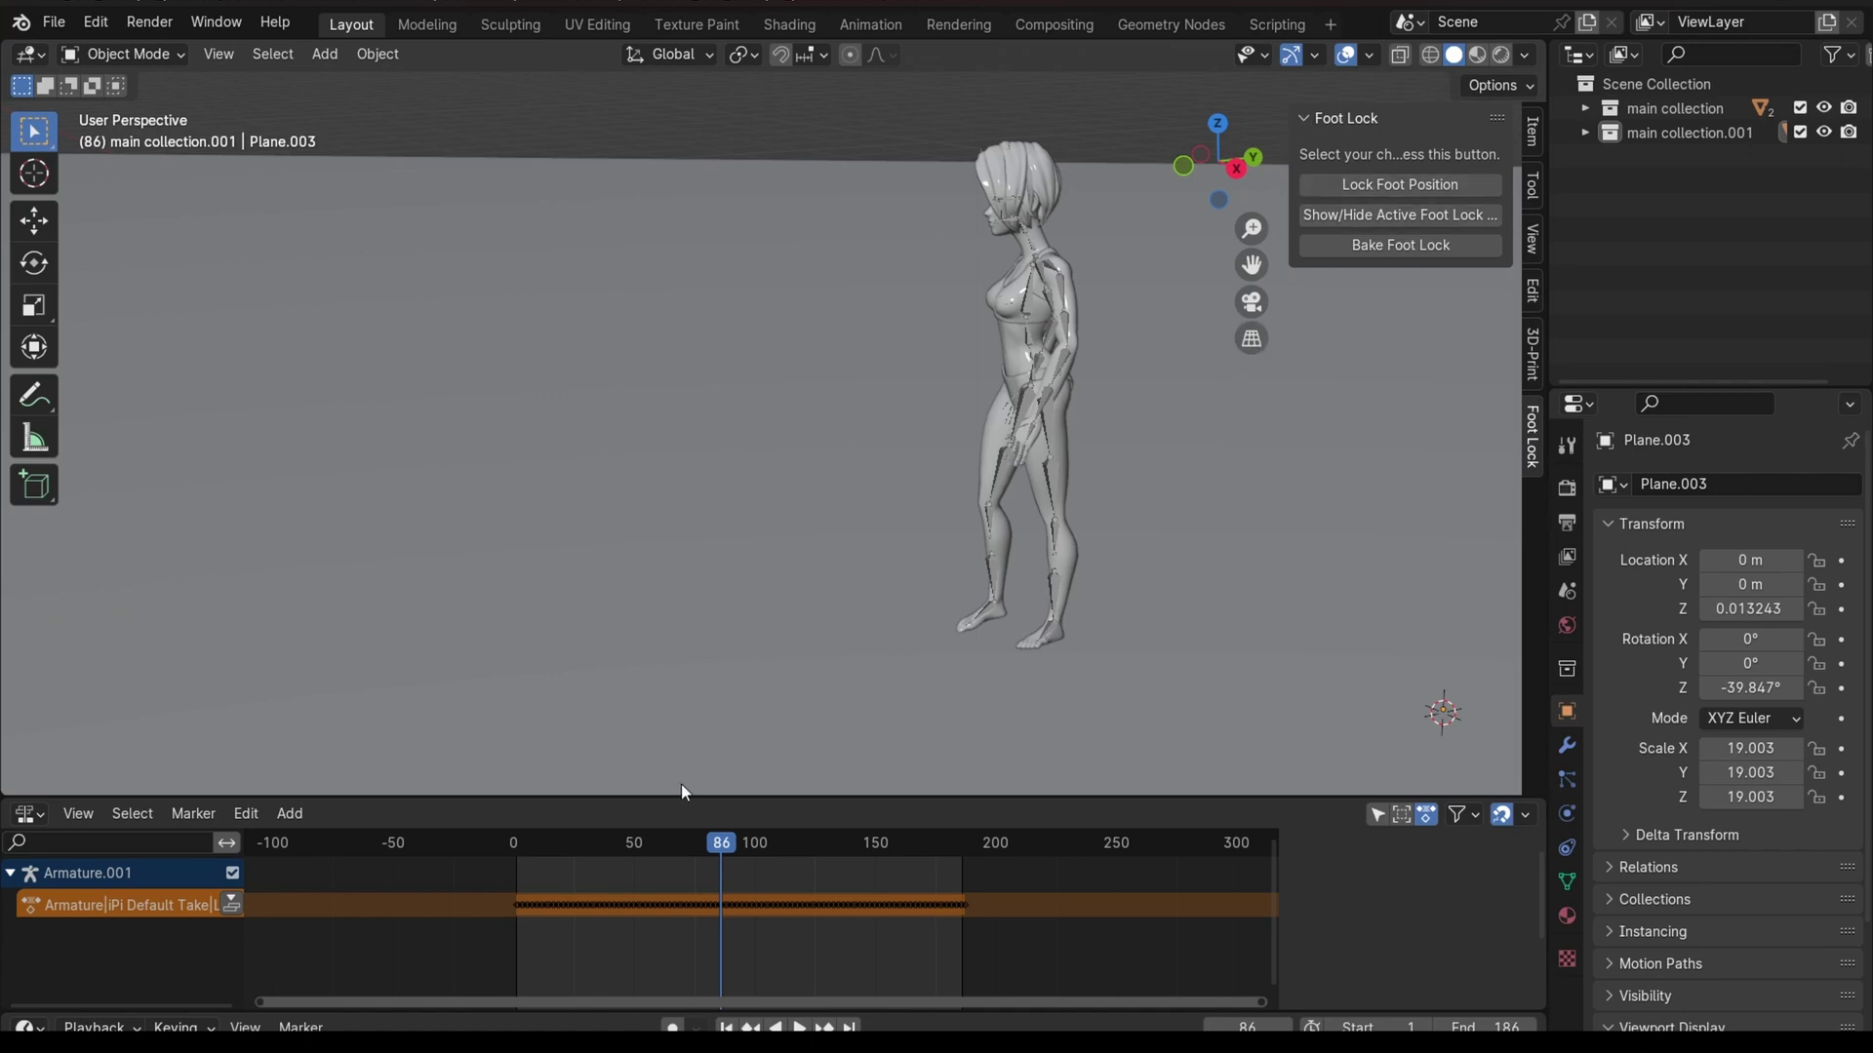
- Push the mocap action down into a strip named 'Original Mocap' and lock its track
click(150, 911)
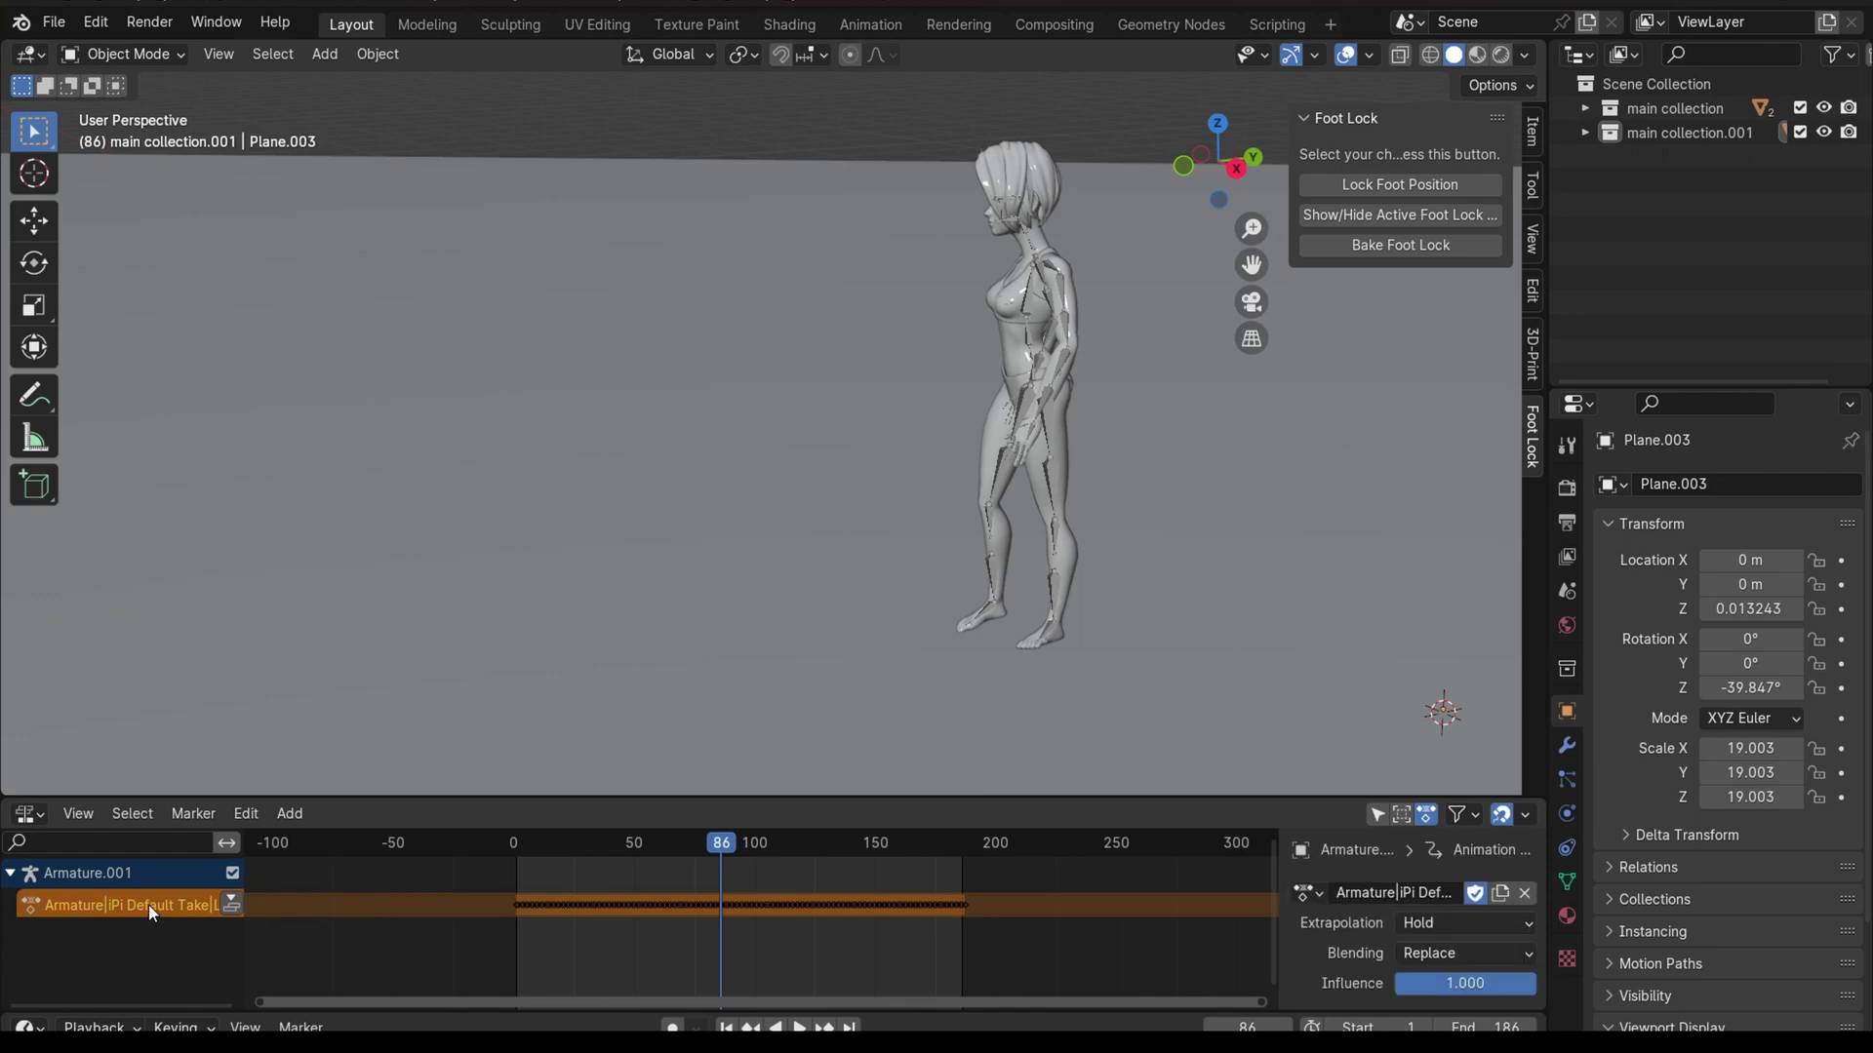
click(231, 903)
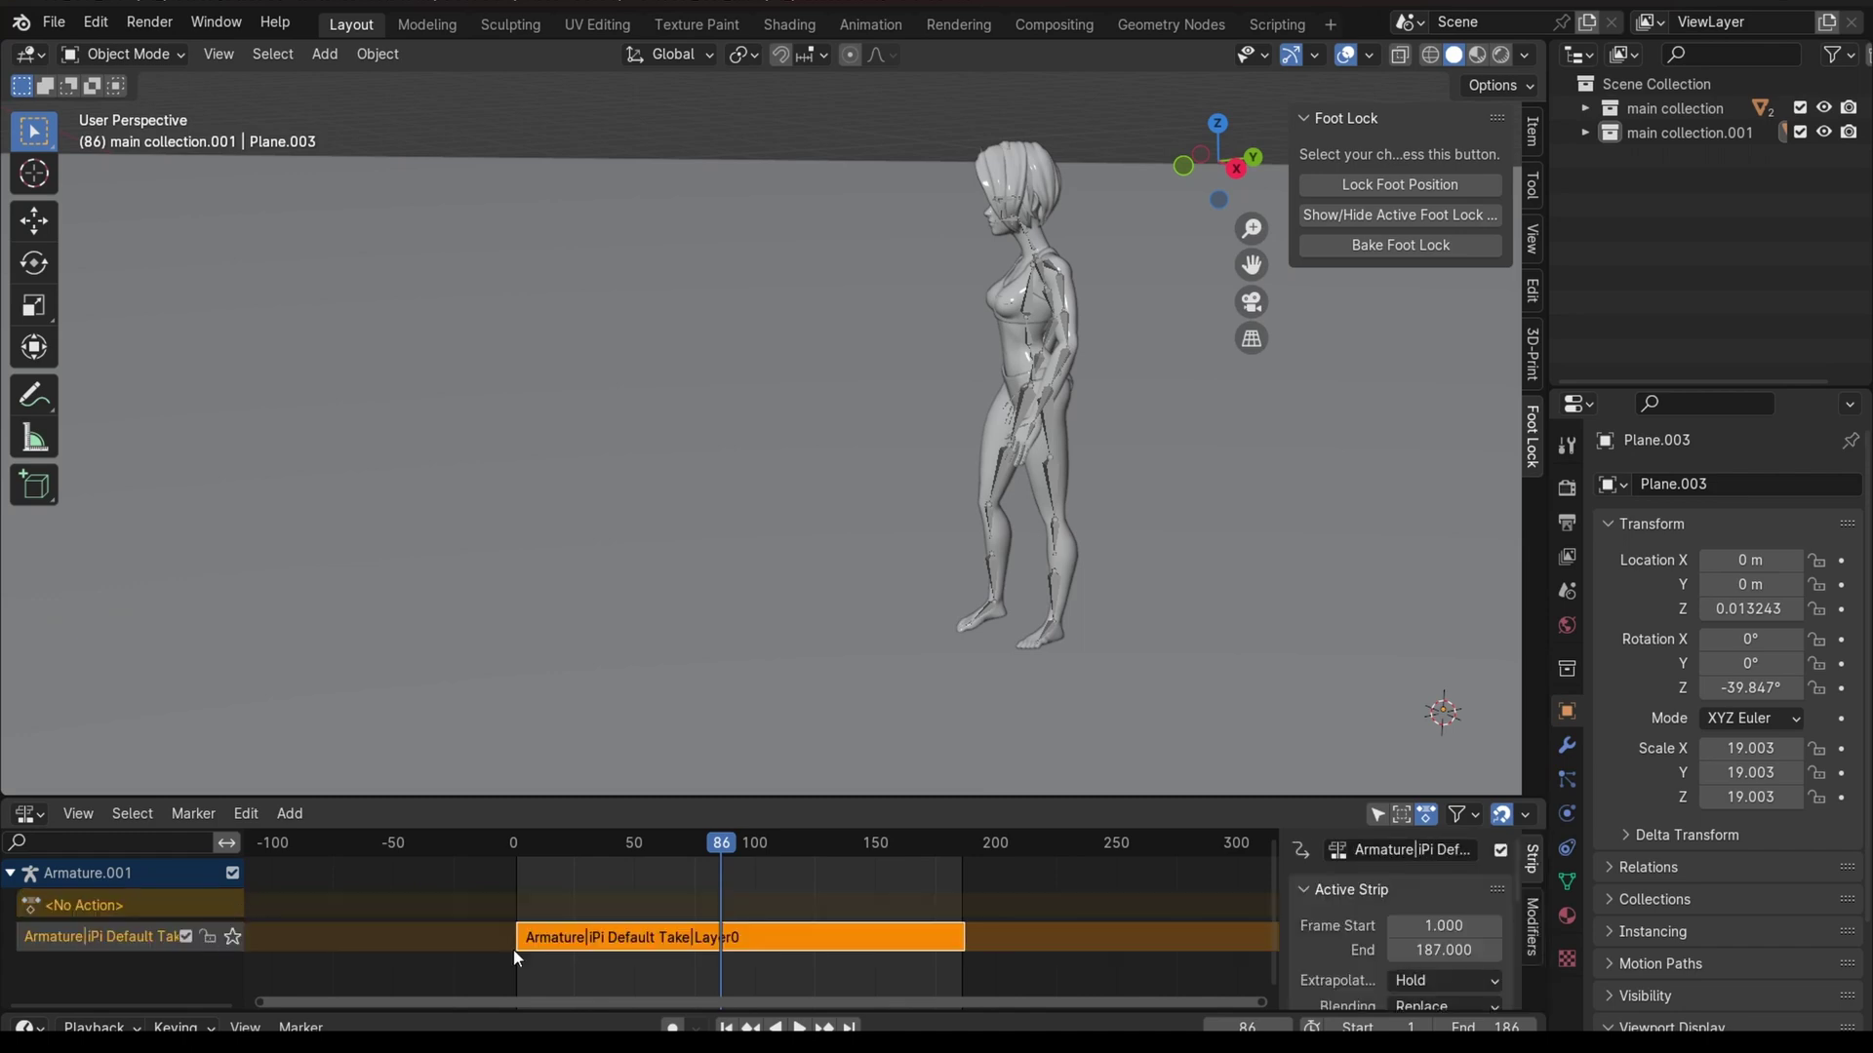
key(F2)
text(Original Mocap)
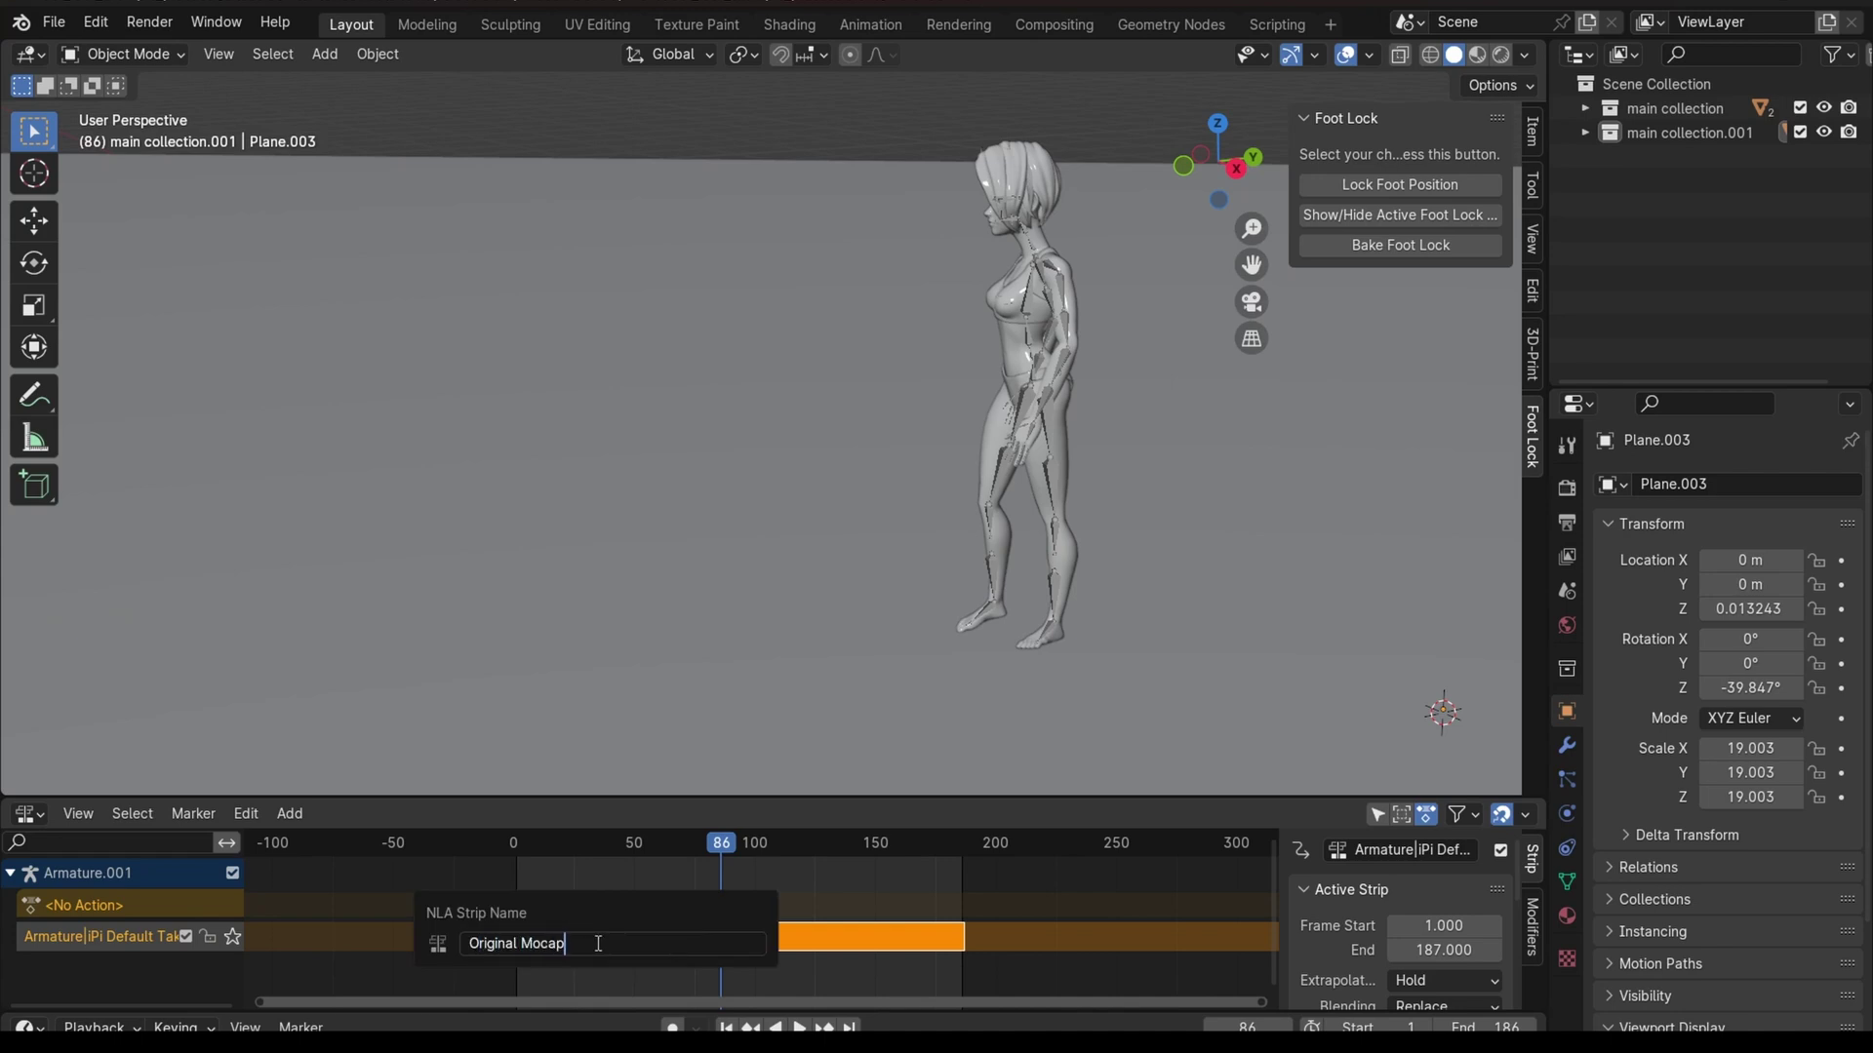
key(Return)
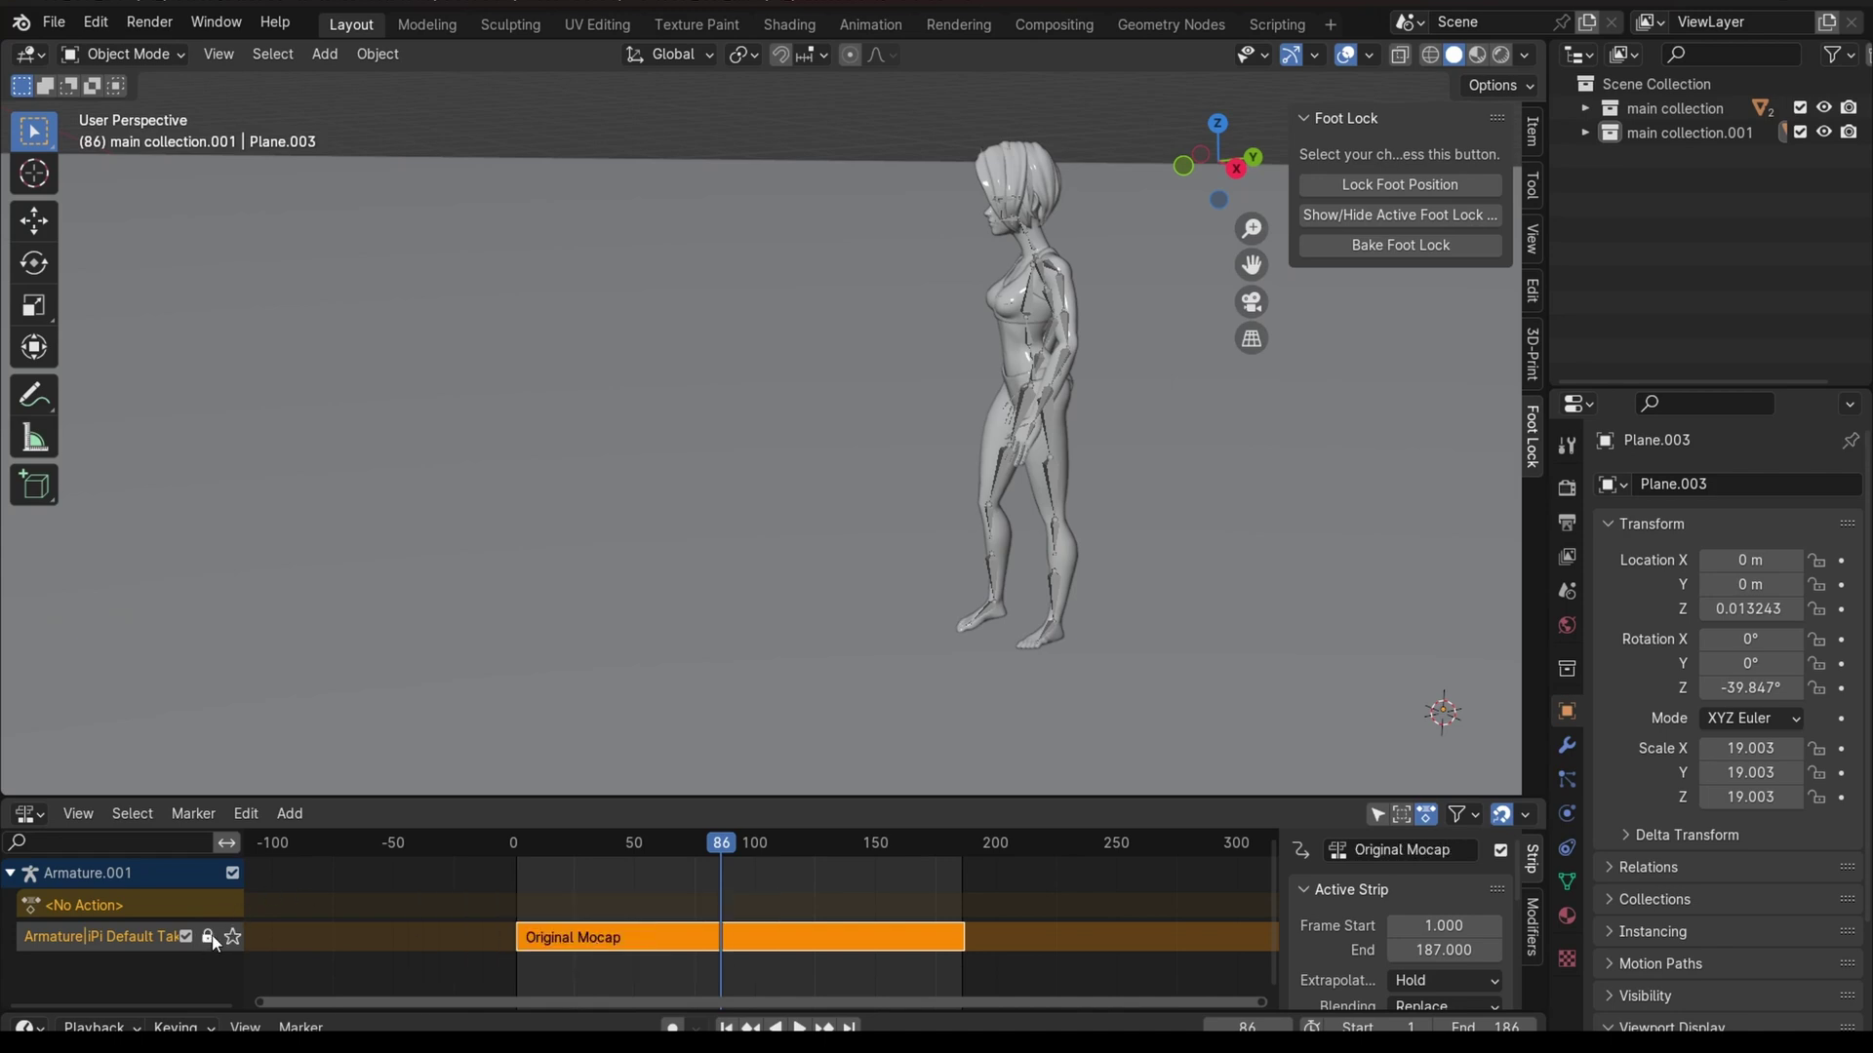
click(208, 936)
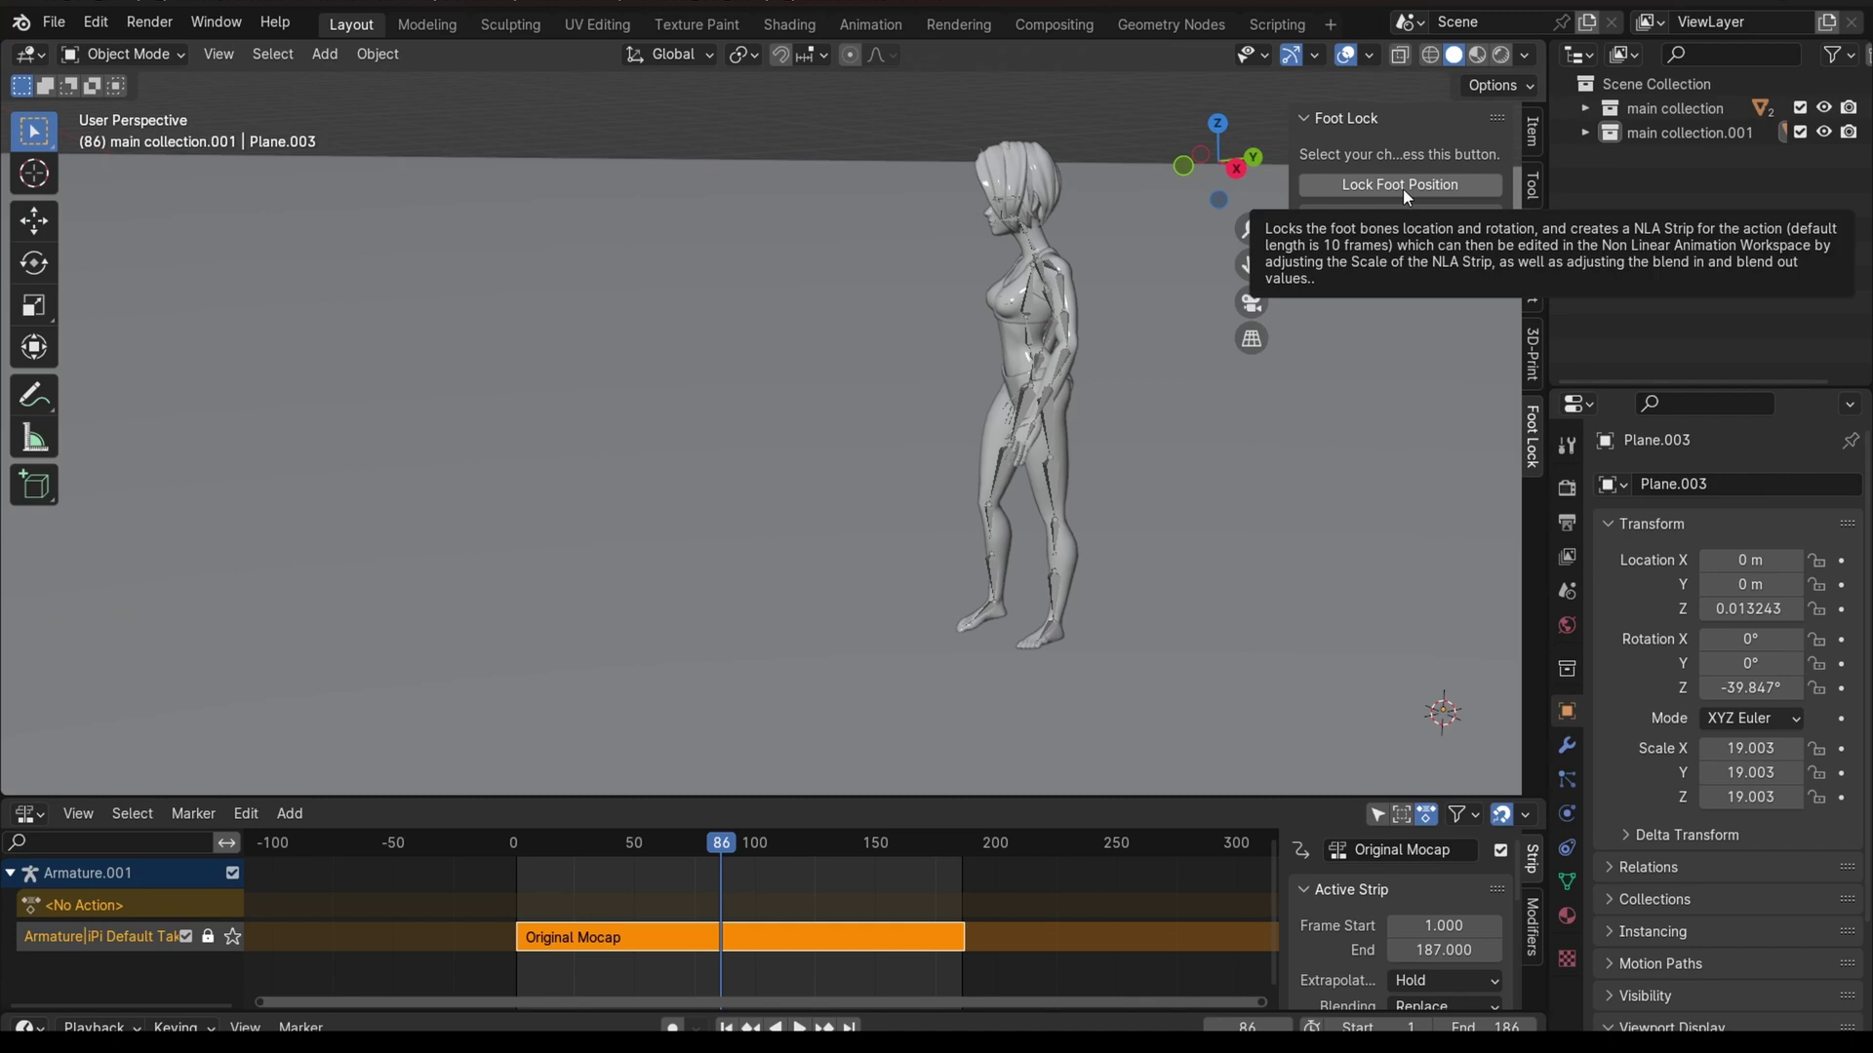
- Scrub to frame 41, select the armature's right foot and switch to Pose Mode
drag(709, 836, 572, 867)
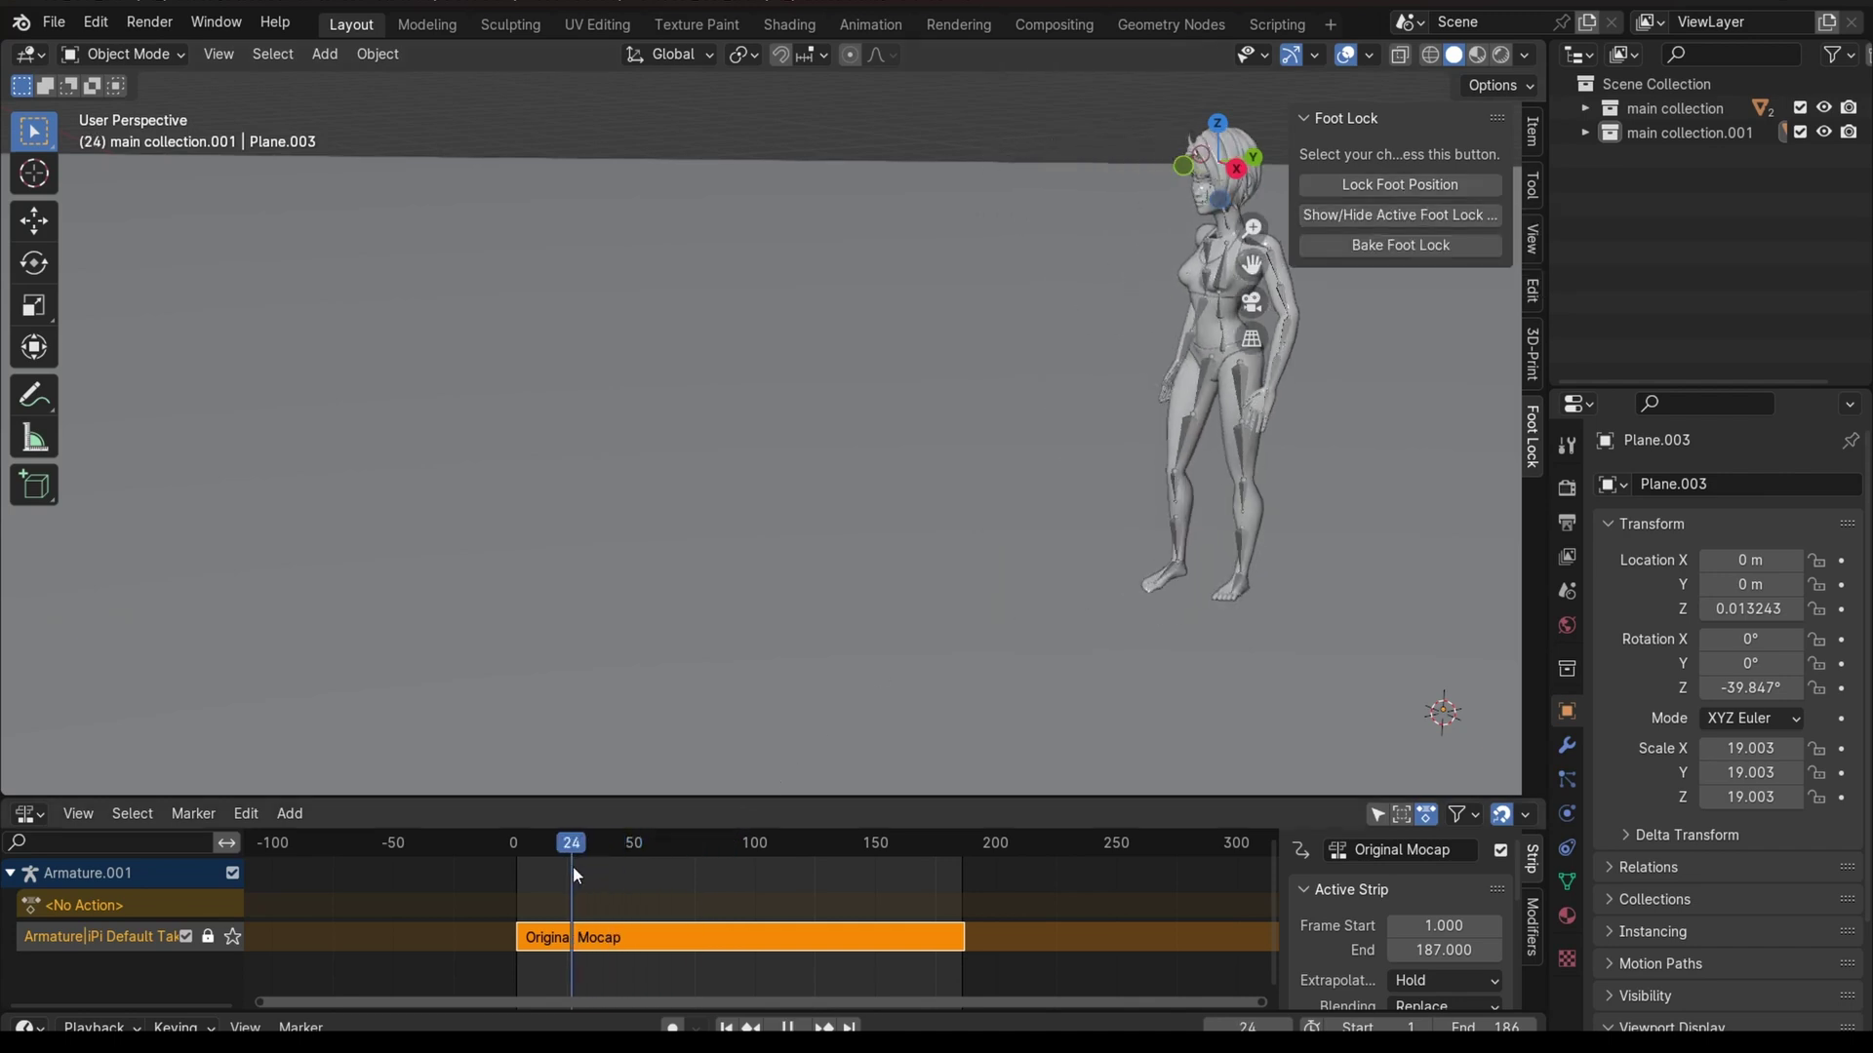
scroll(1175, 636, up, 3)
scroll(1131, 569, up, 3)
scroll(955, 590, up, 2)
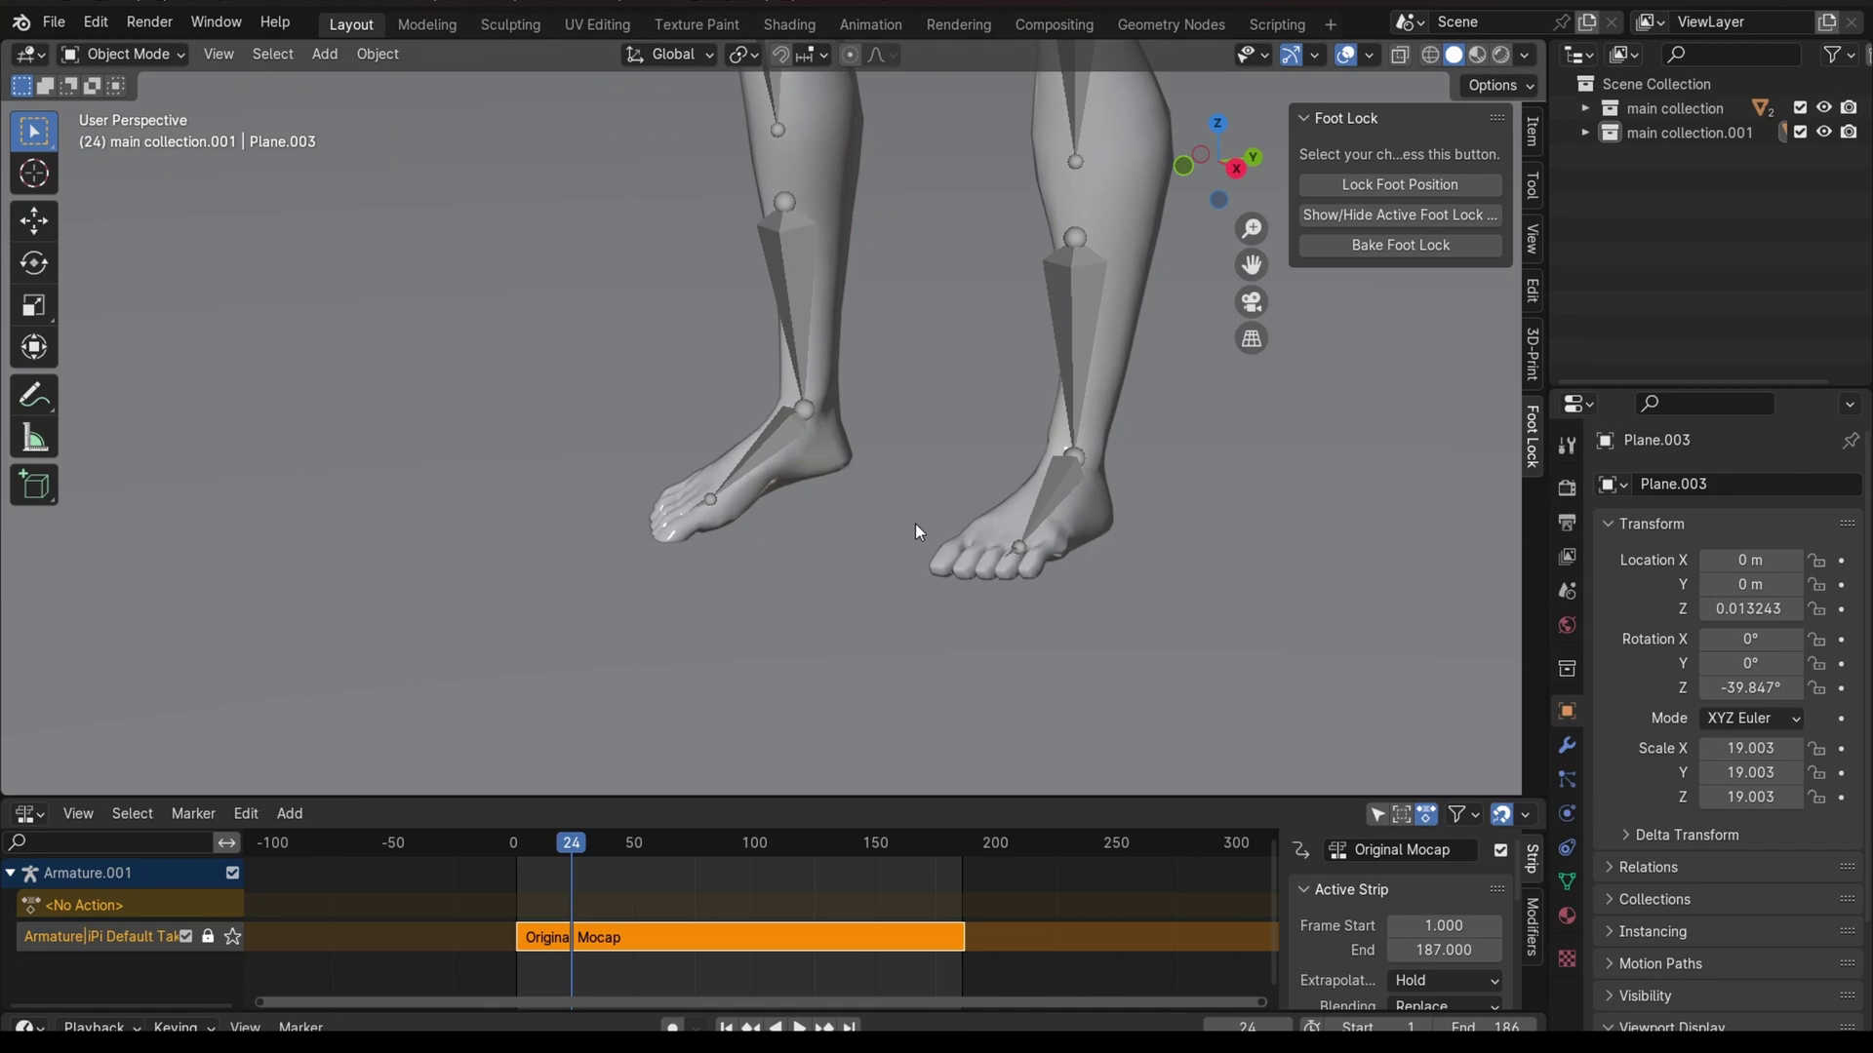
scroll(915, 523, up, 2)
drag(544, 856, 614, 859)
click(413, 544)
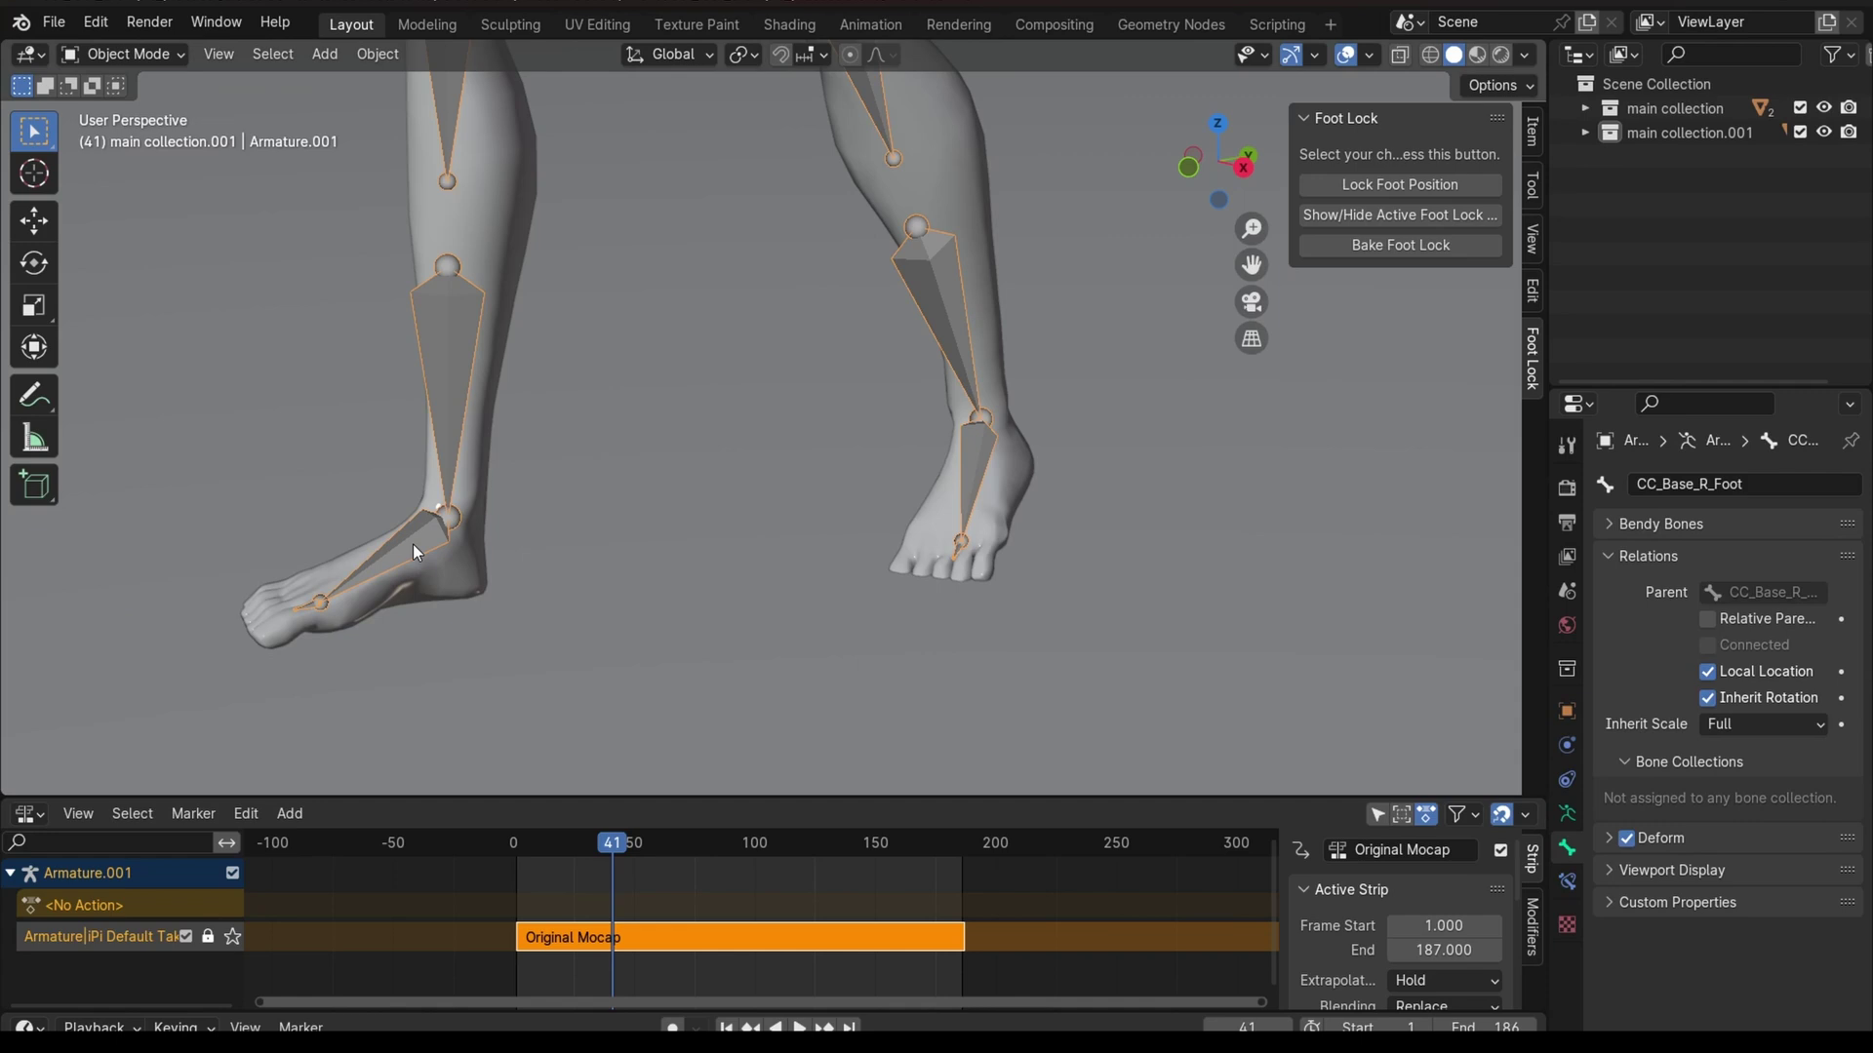
click(102, 59)
click(110, 136)
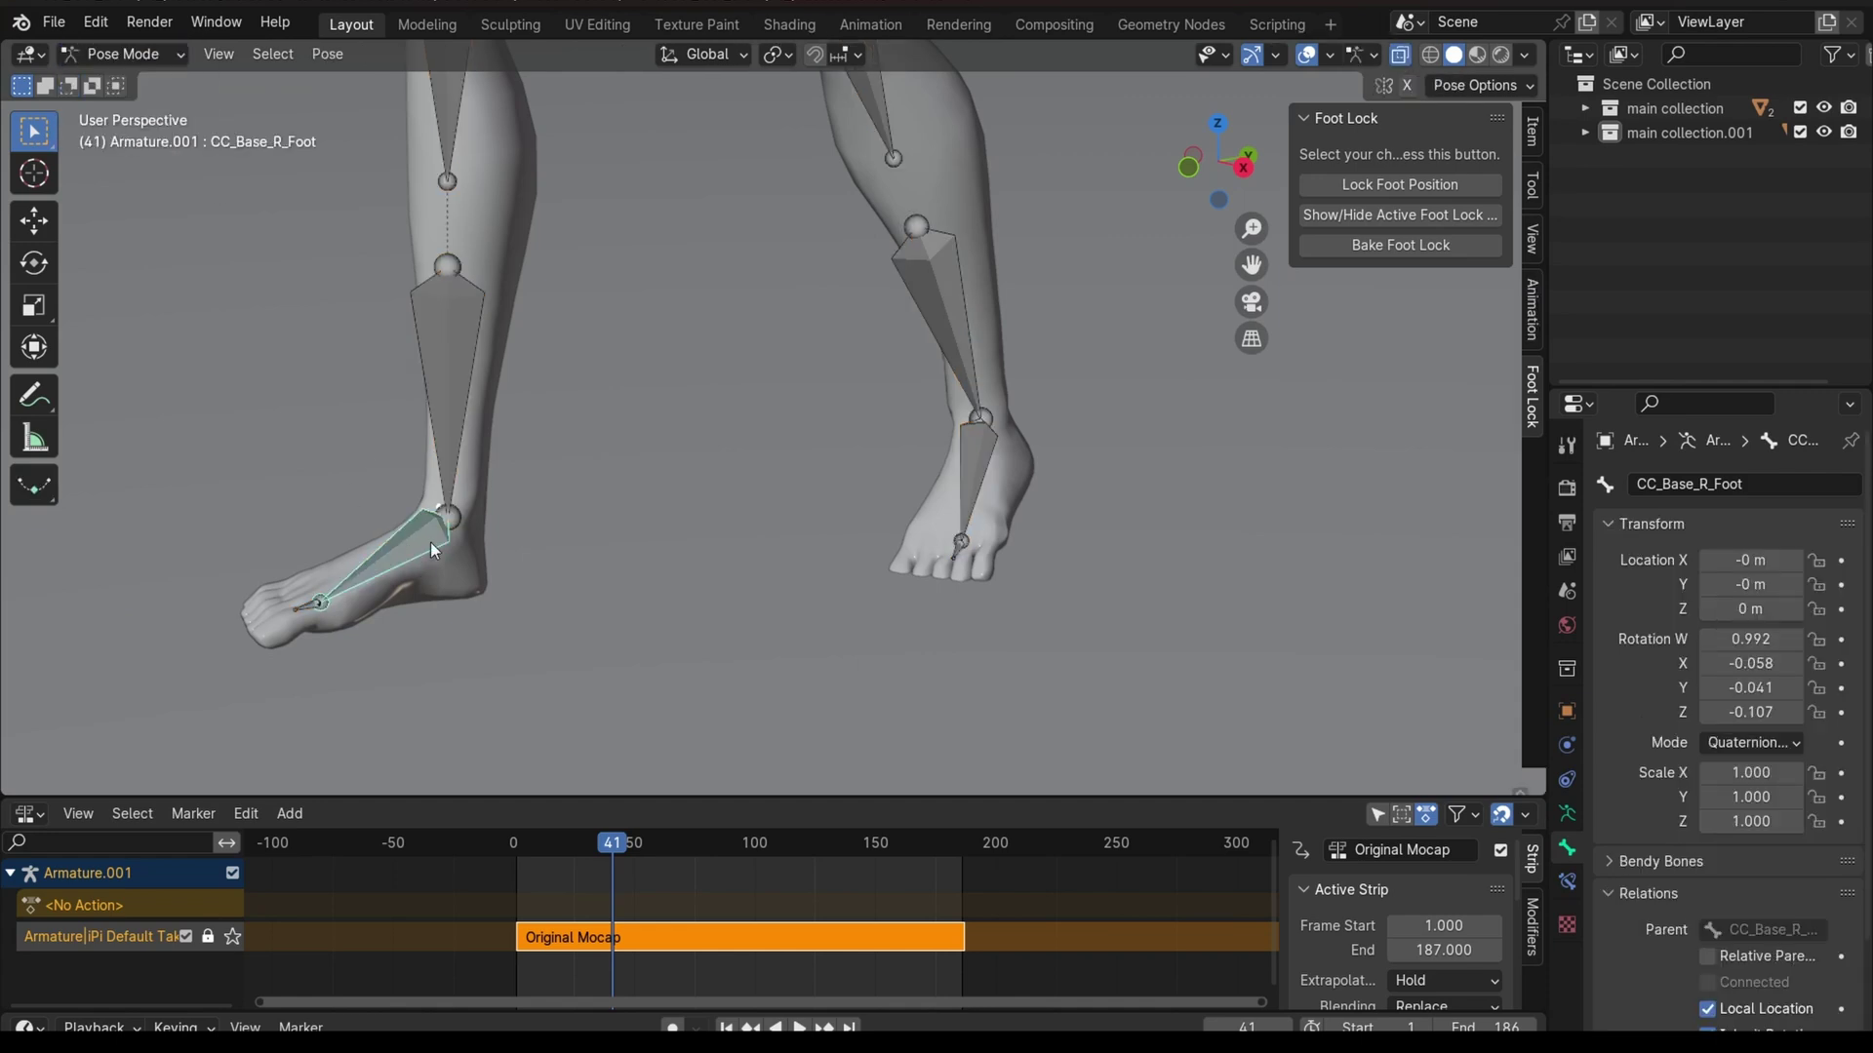
- Lock the right foot position and show the NLA strip properties sidebar
click(1414, 187)
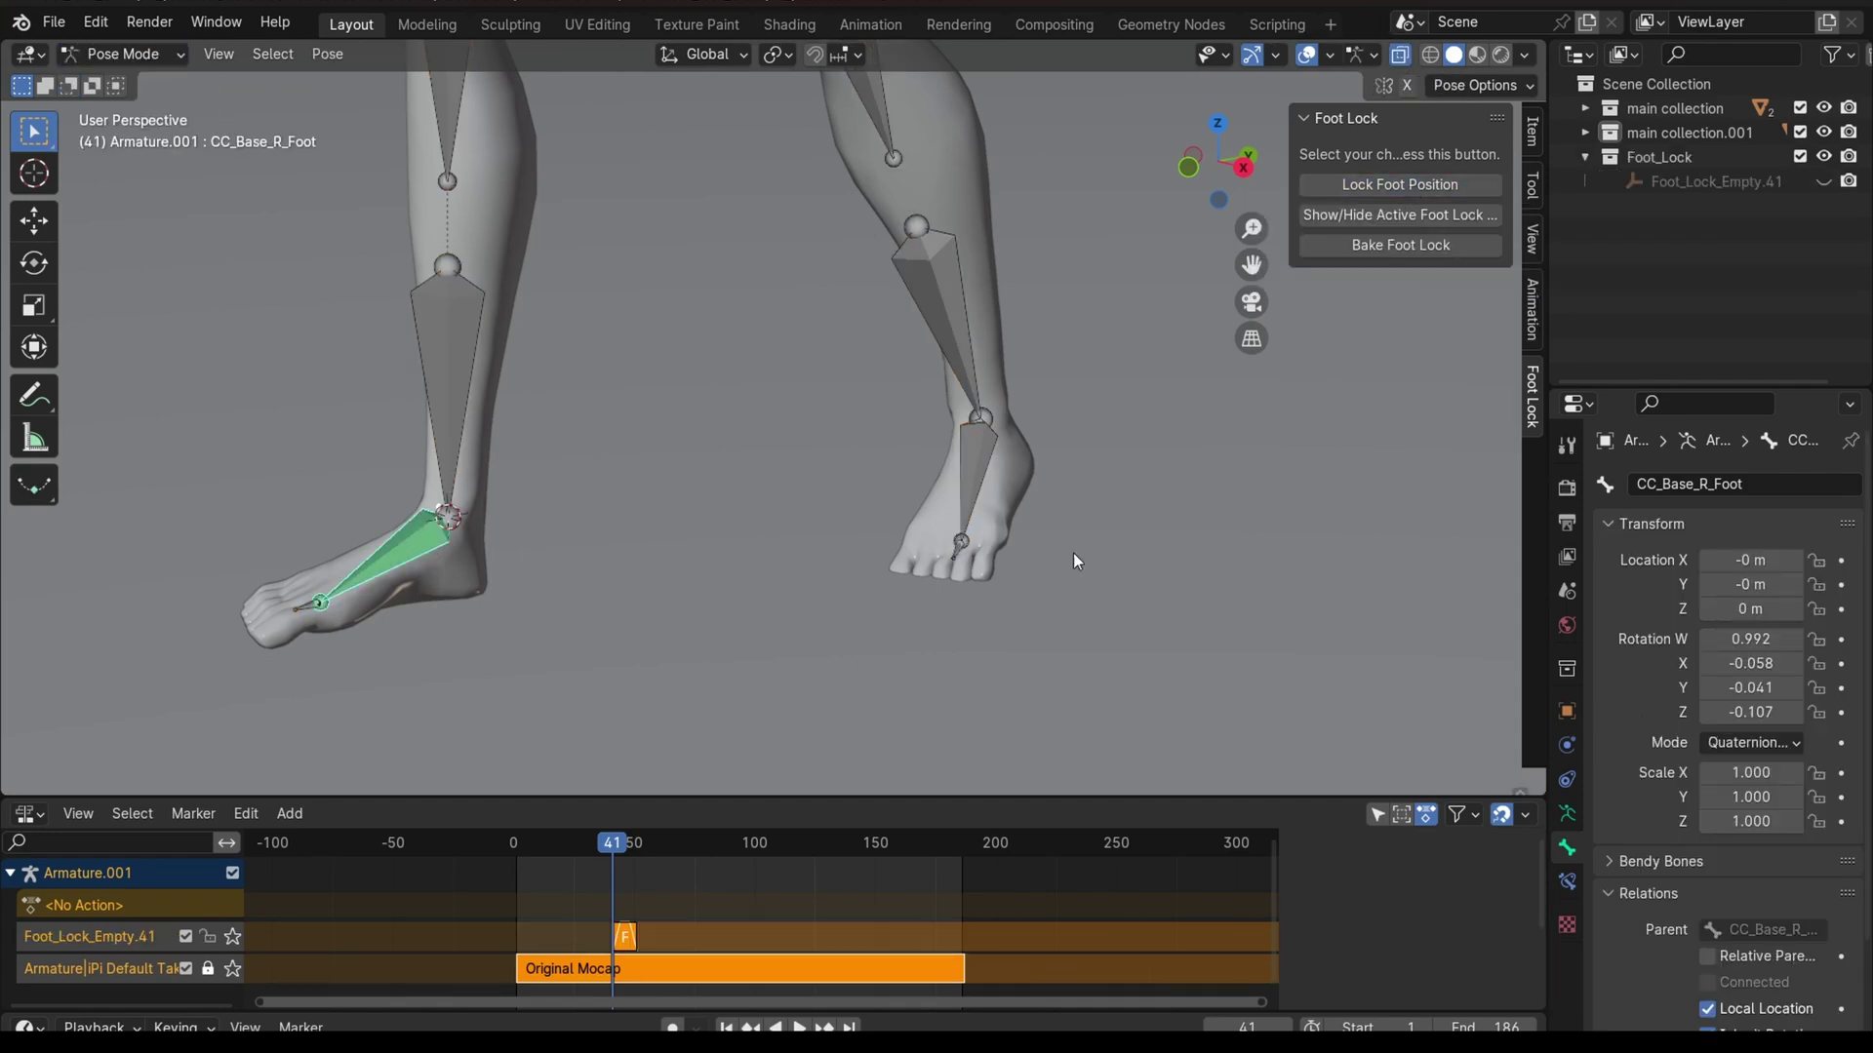
drag(566, 796, 589, 676)
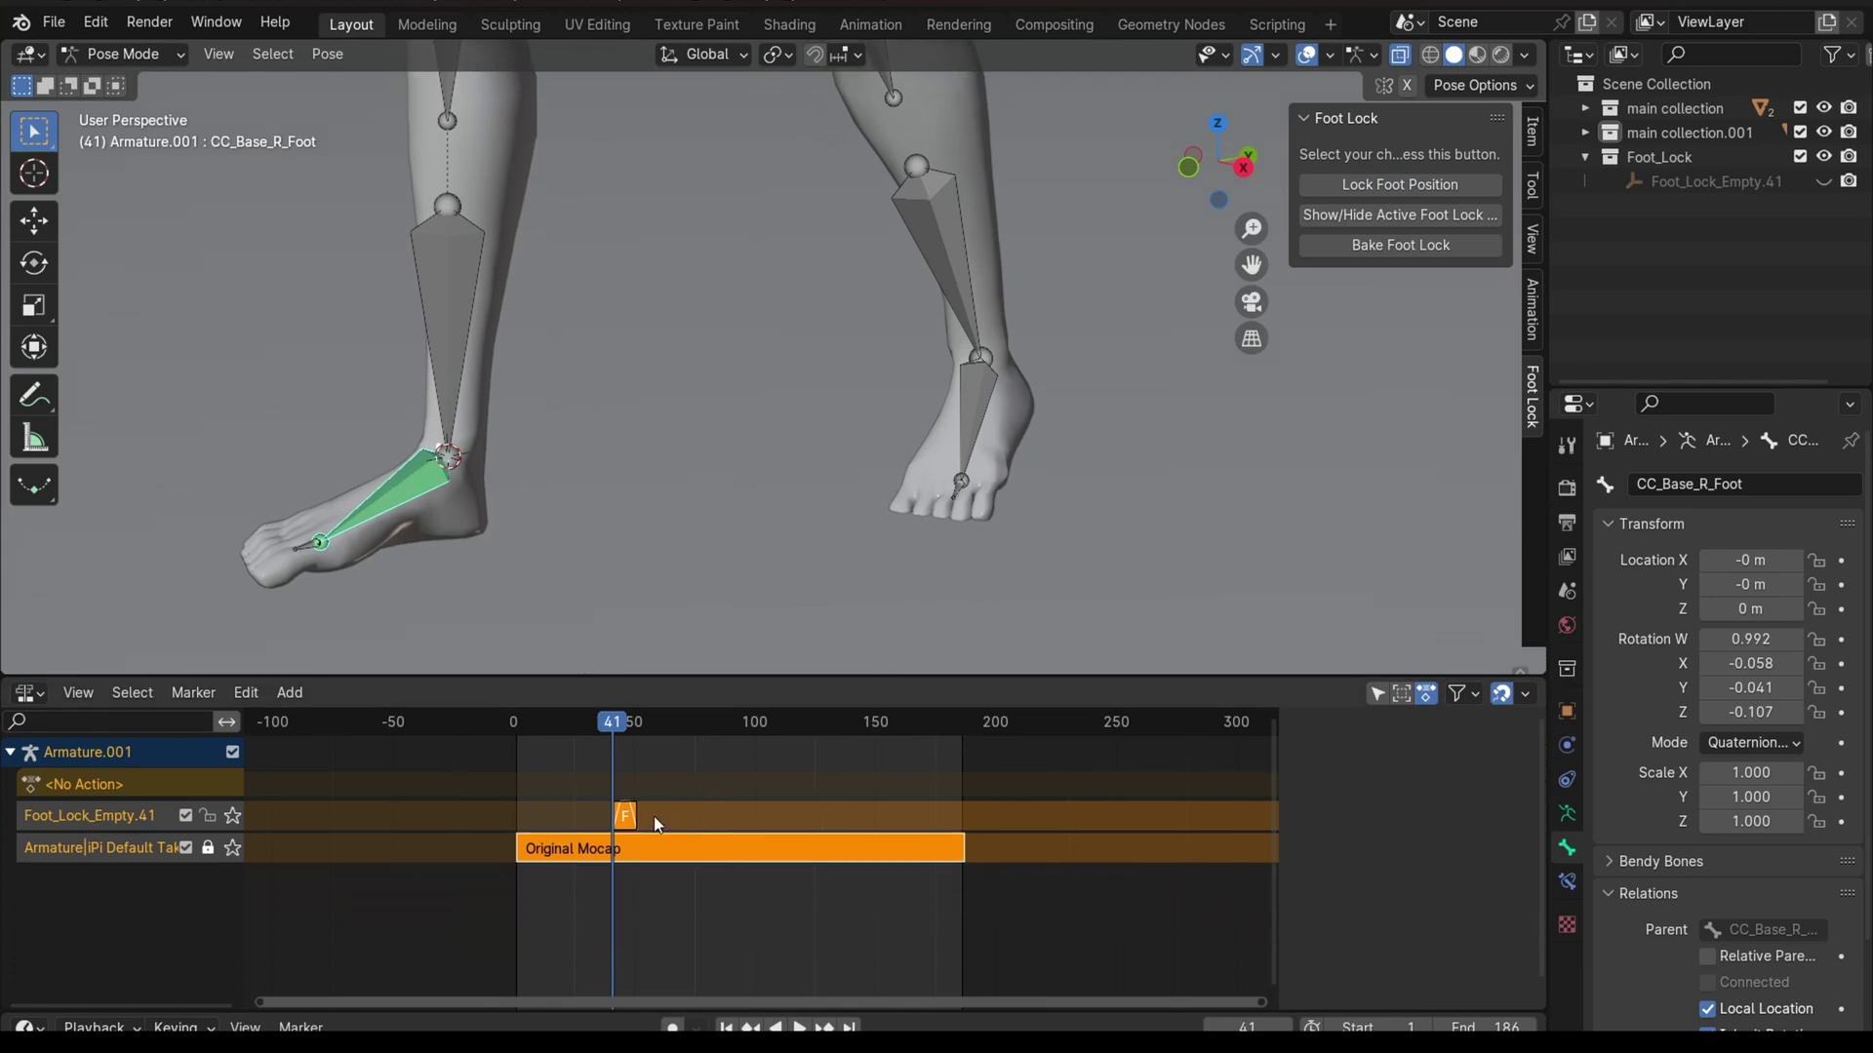
key(space)
key(space)
key(n)
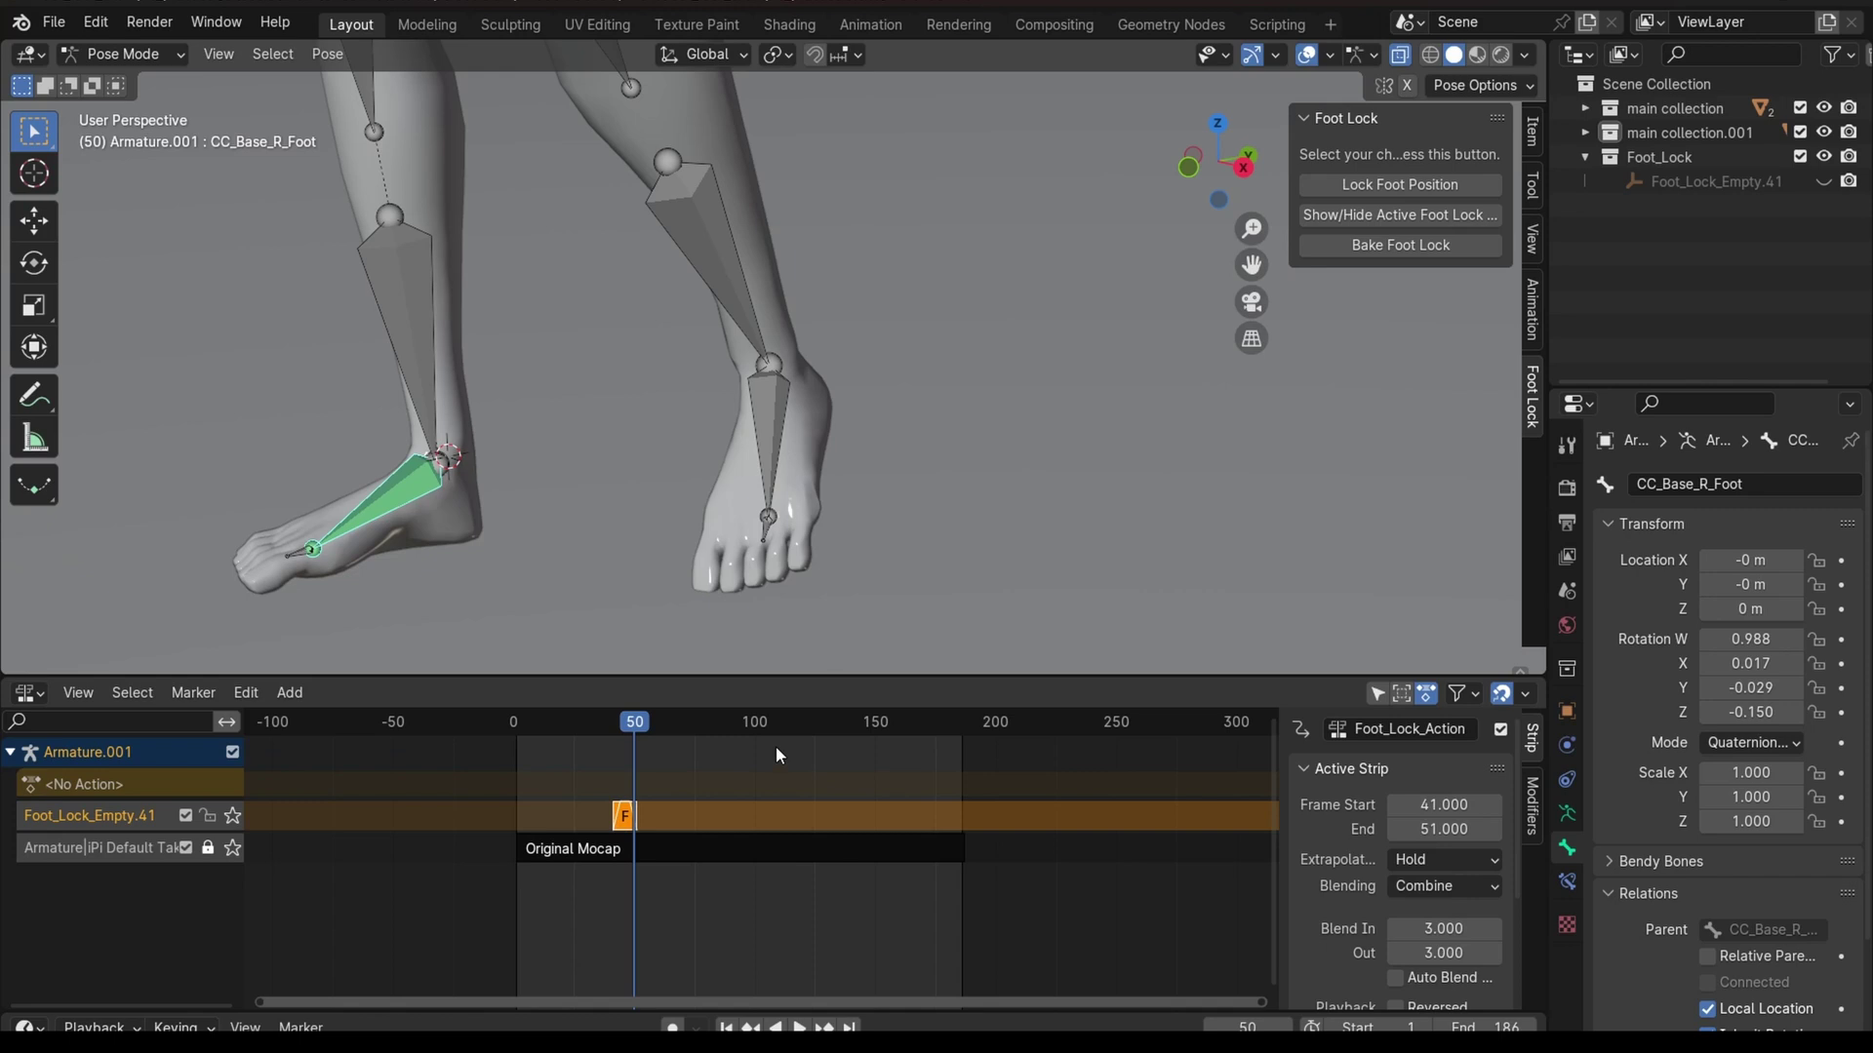
- Move the Foot_Lock_Action strip earlier and rescale its length, playing back to check
drag(732, 721, 607, 722)
mouse_move(1442, 804)
mouse_down()
mouse_move(1375, 806)
mouse_move(1479, 829)
mouse_up()
drag(622, 727, 665, 727)
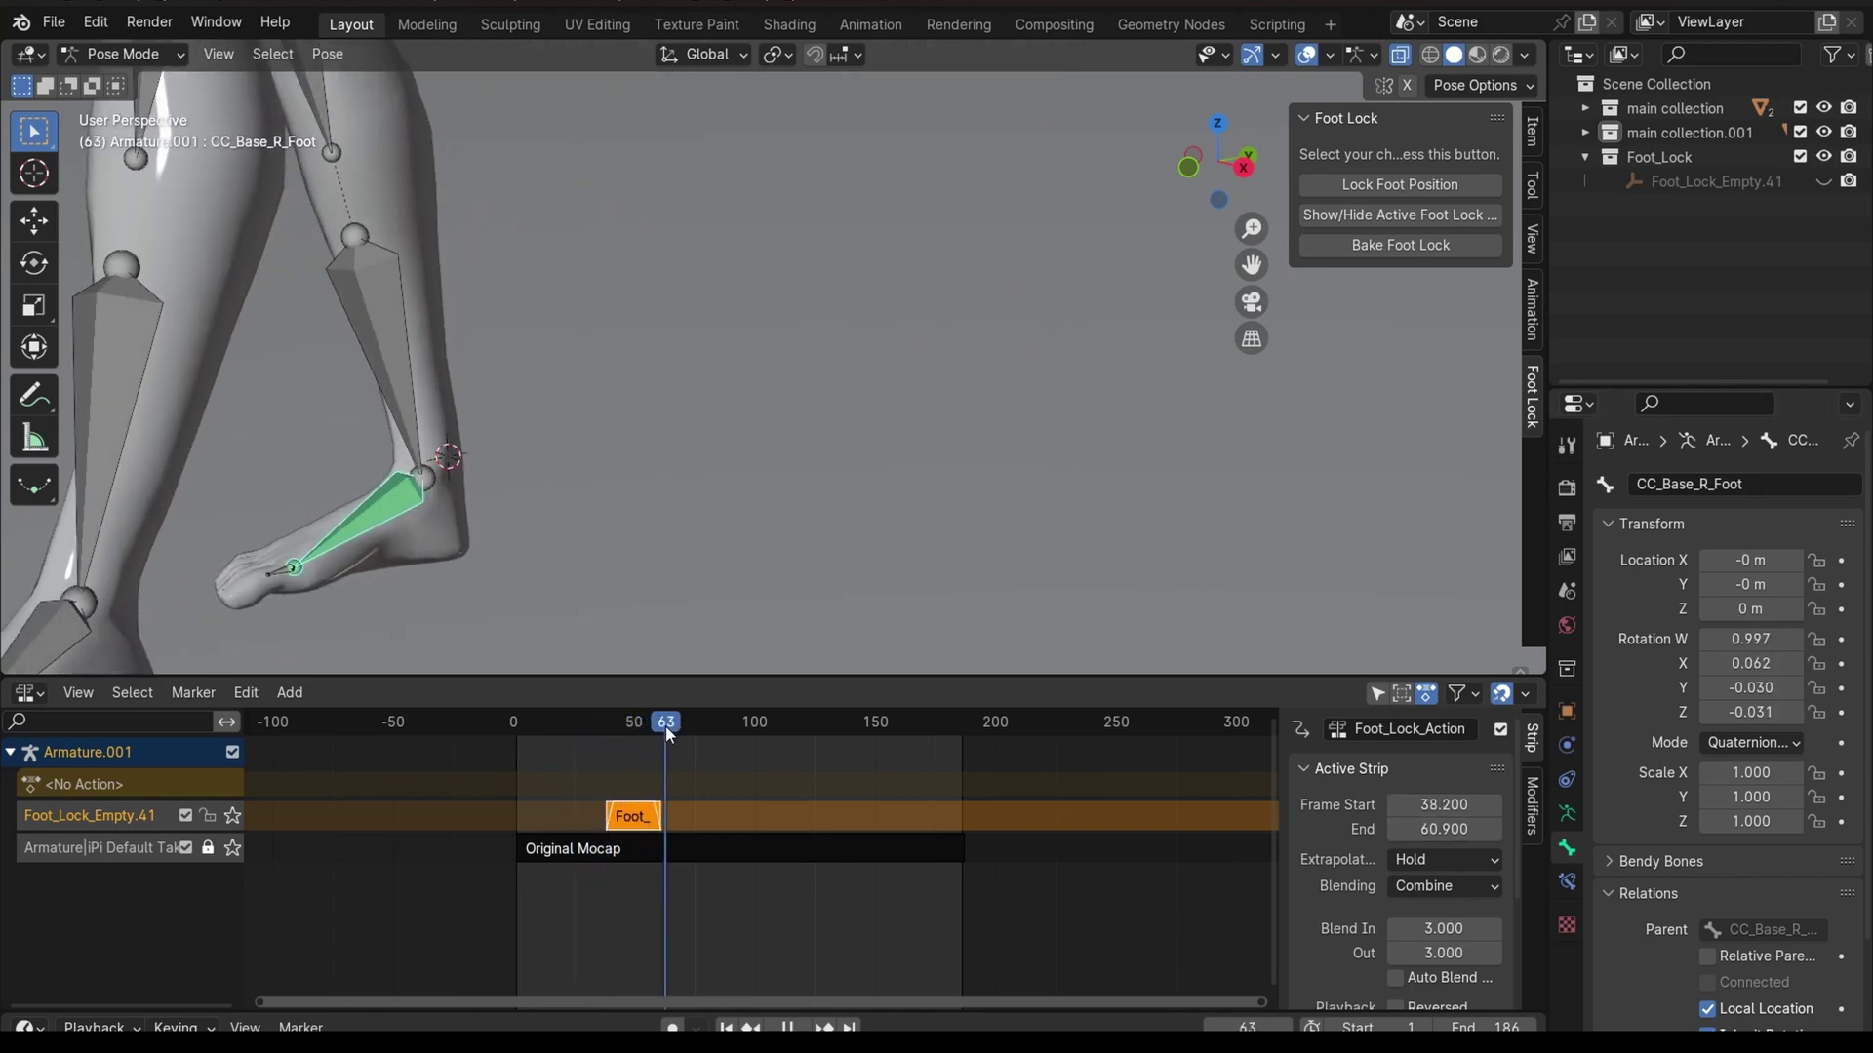
key(Escape)
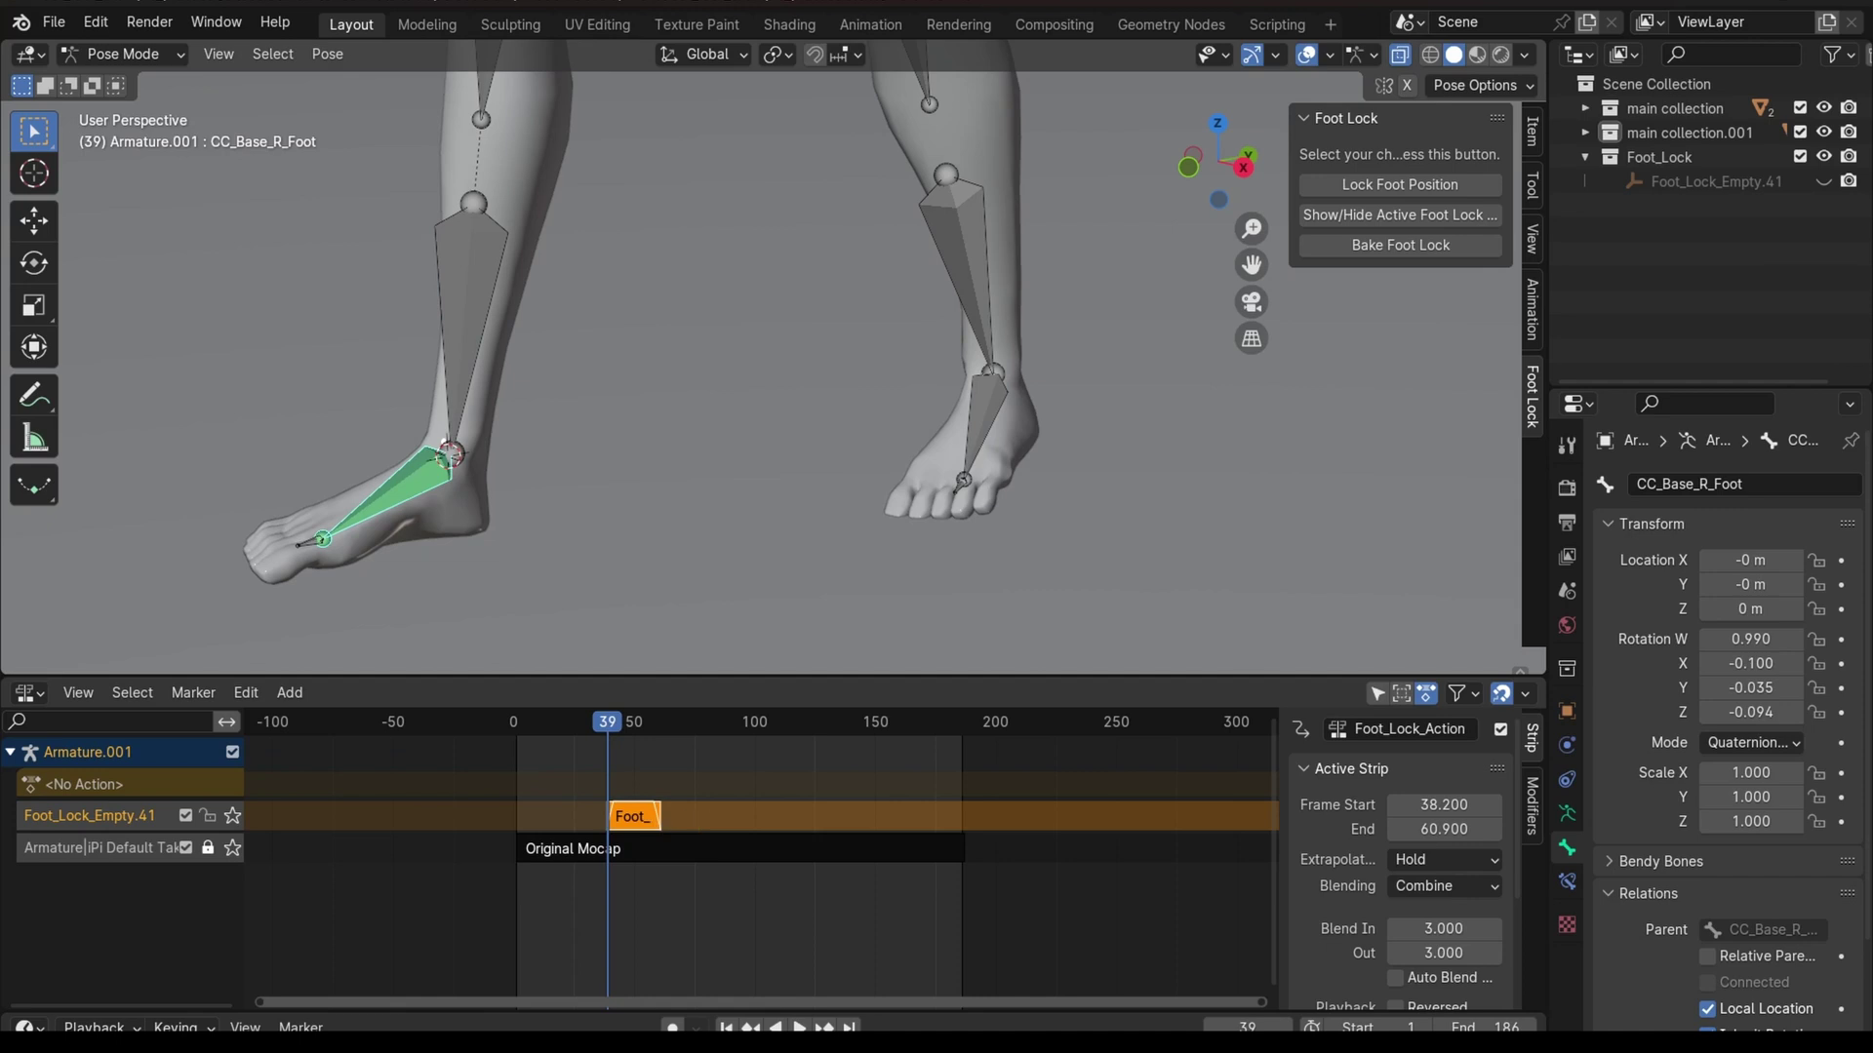
key(s)
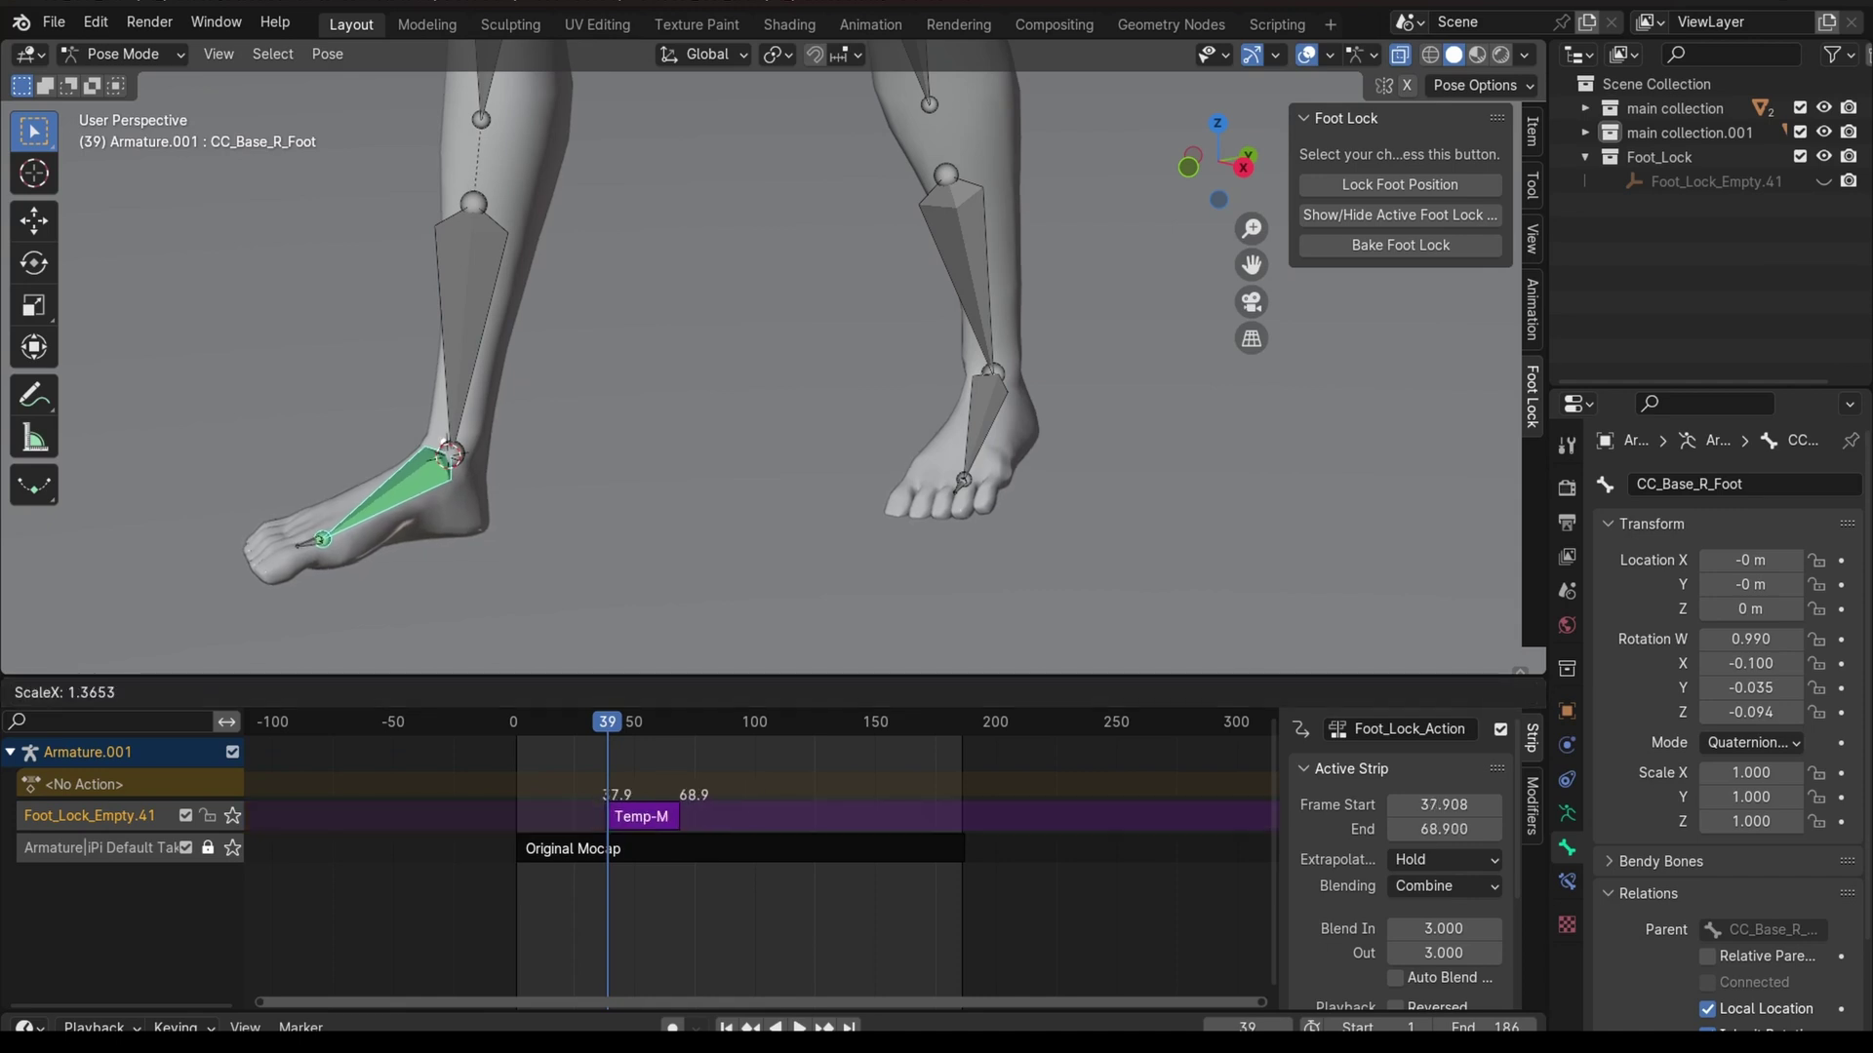
click(719, 806)
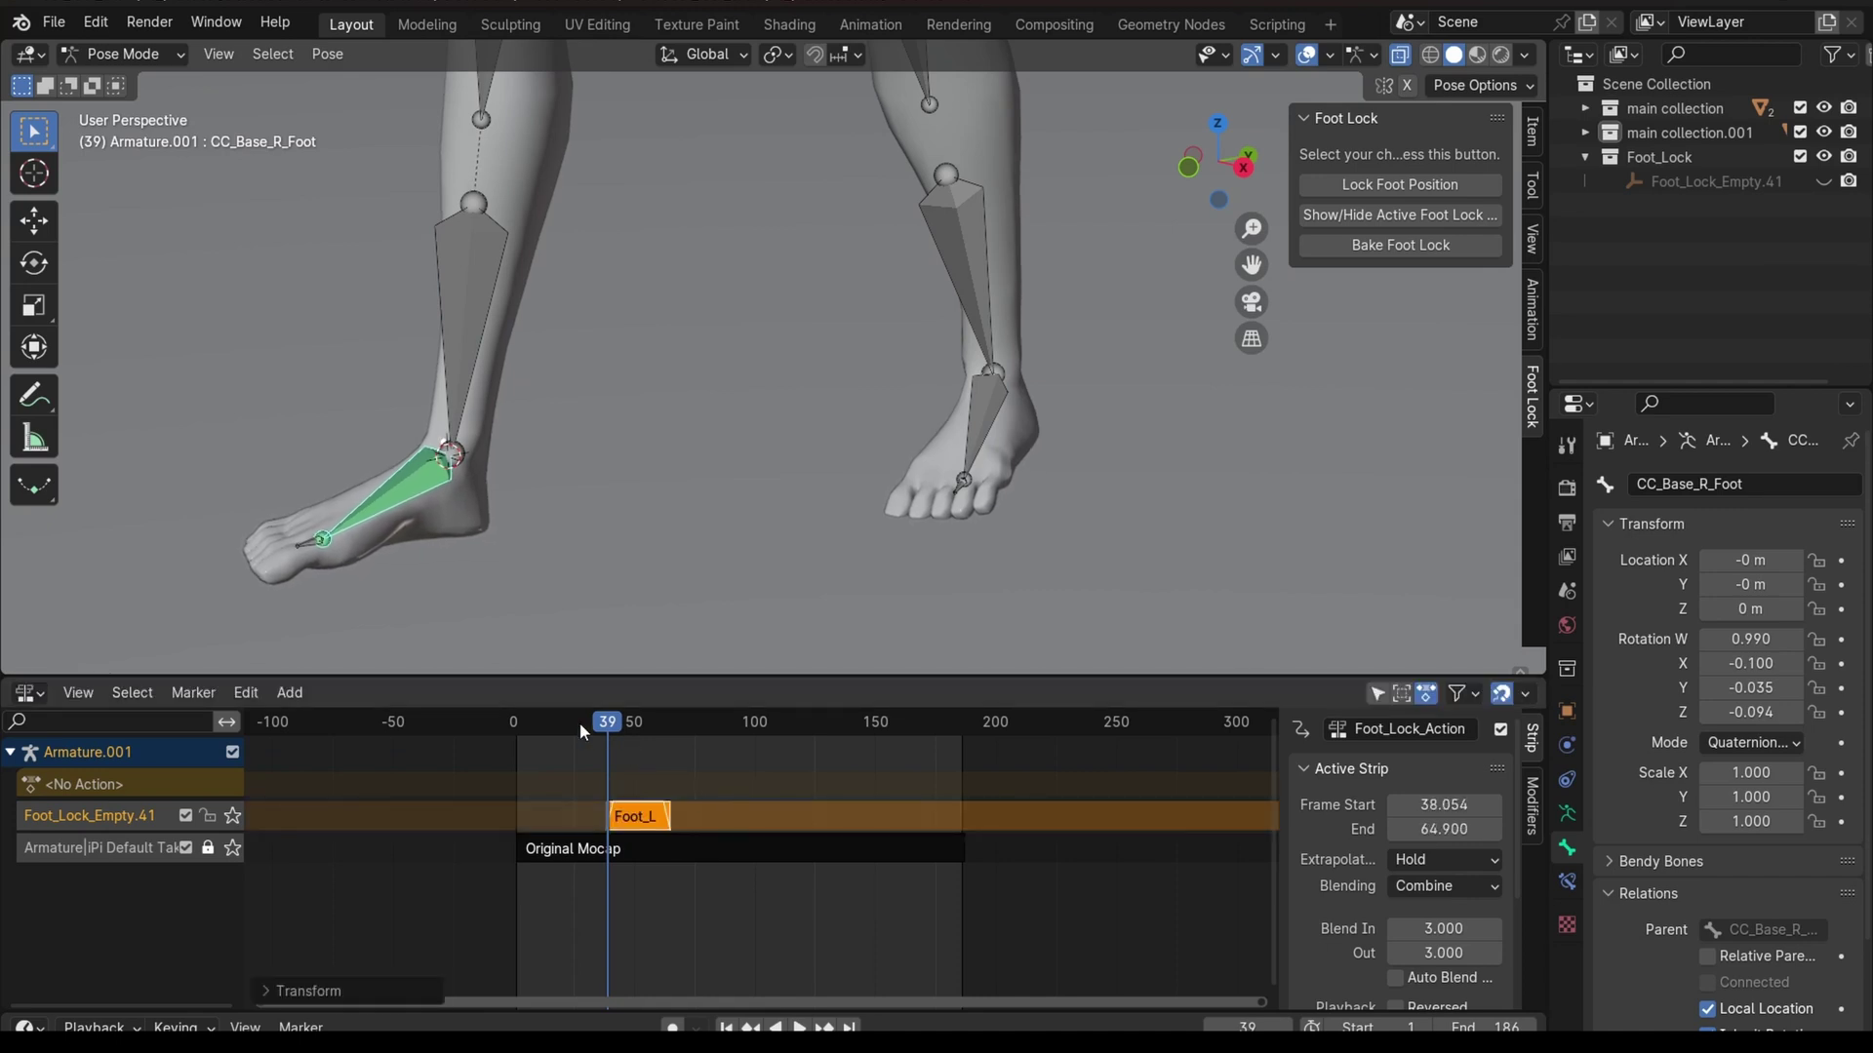
key(space)
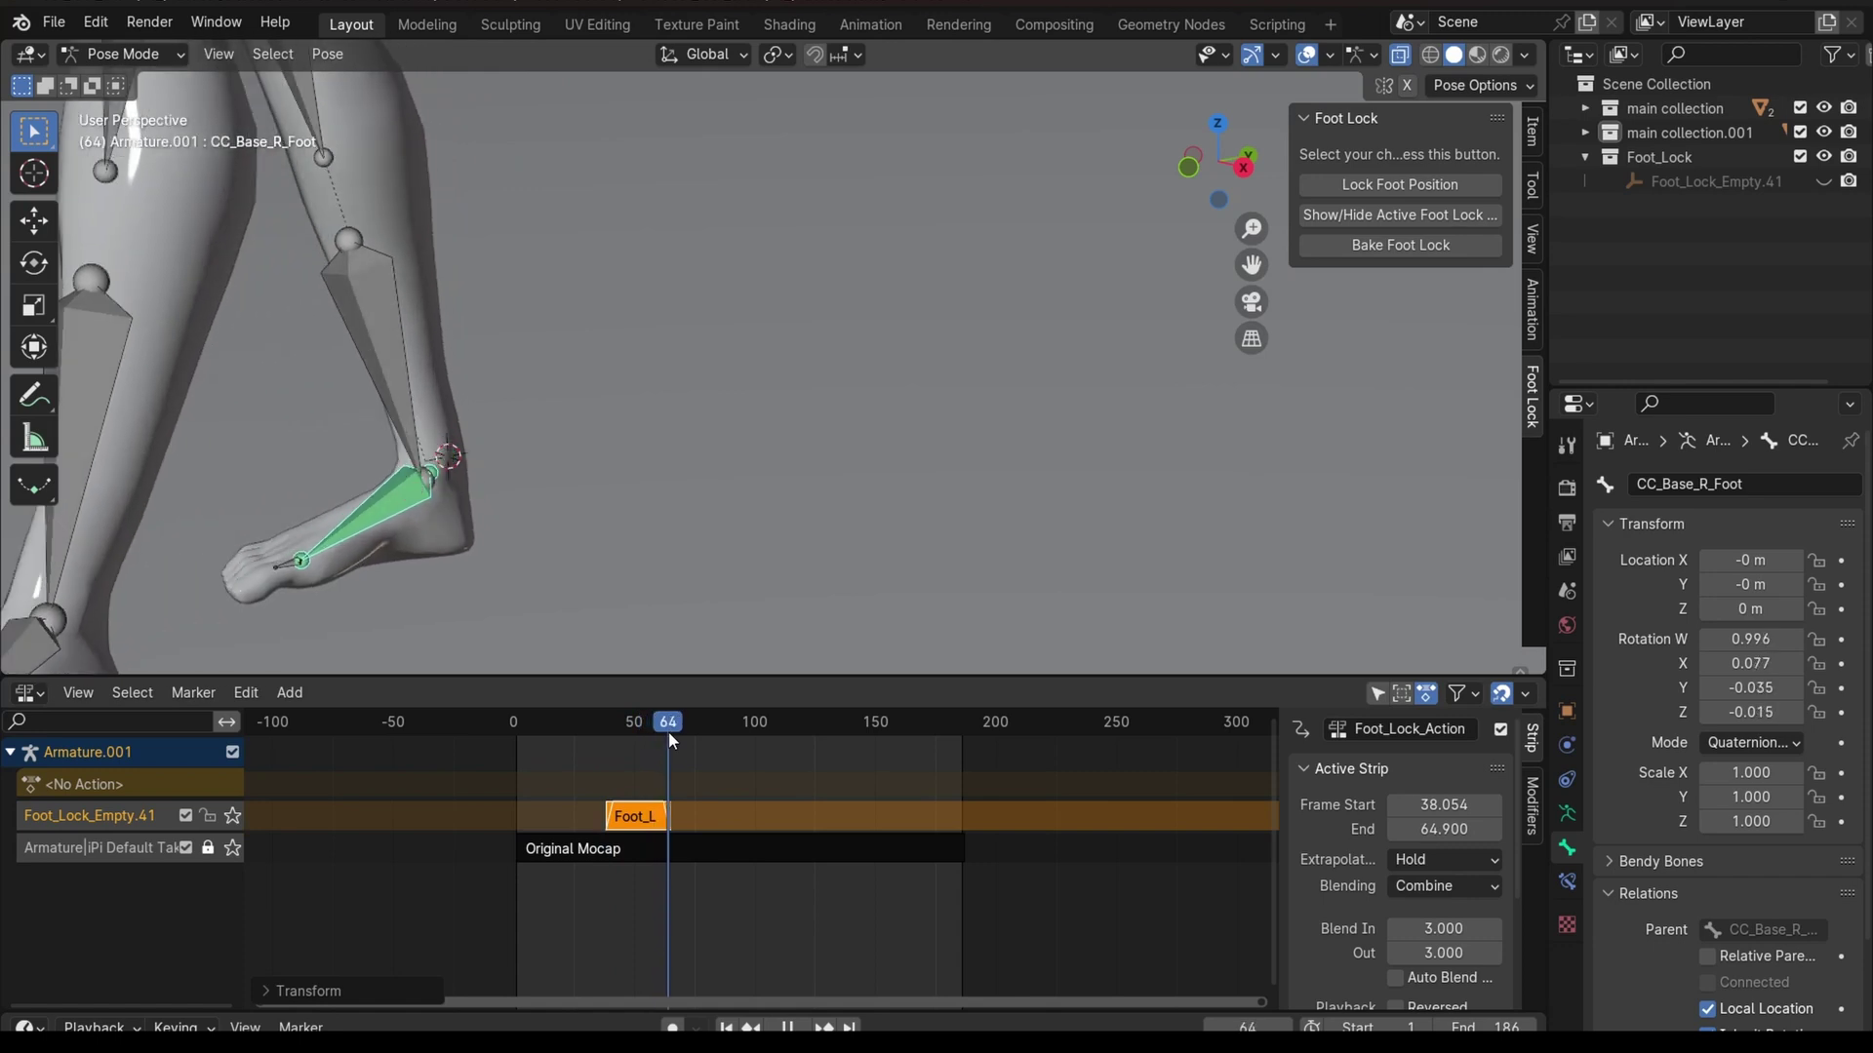
key(space)
key(s)
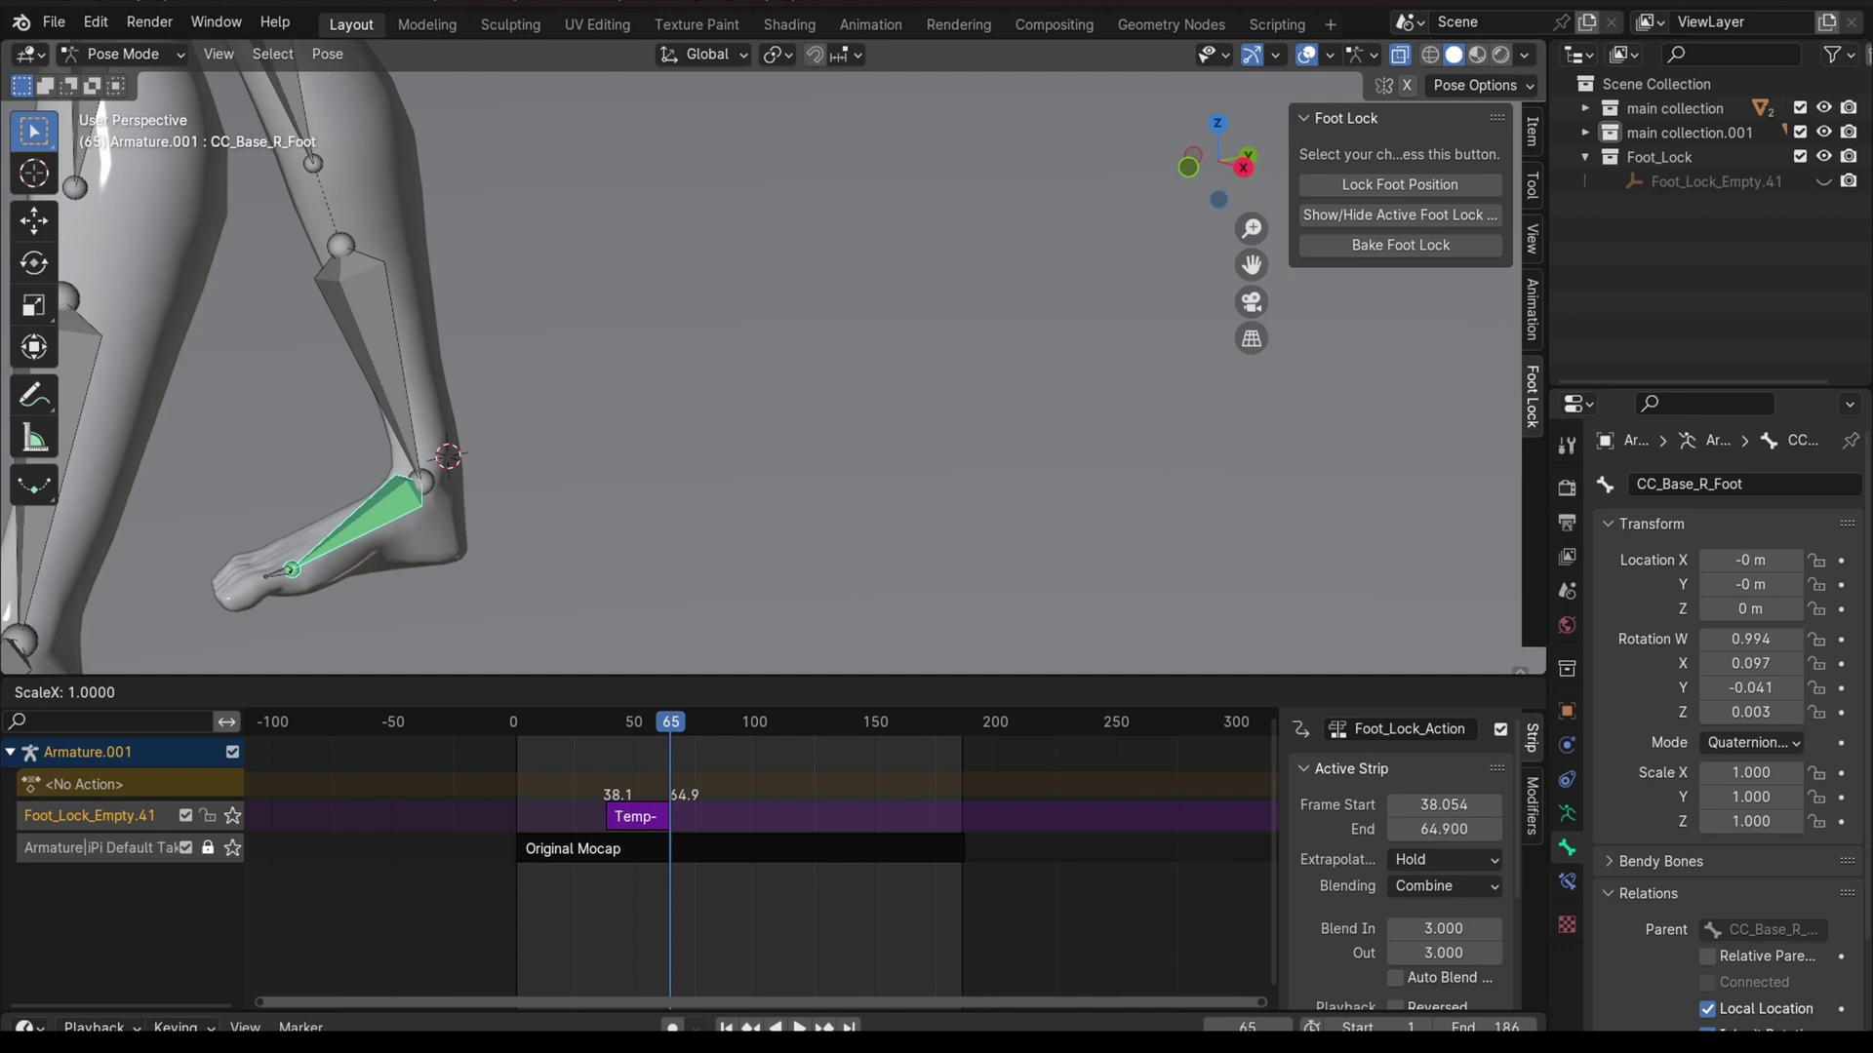
key(Return)
- Shift the strip slightly earlier and lengthen it to end at frame 70.804
key(Left)
key(Left)
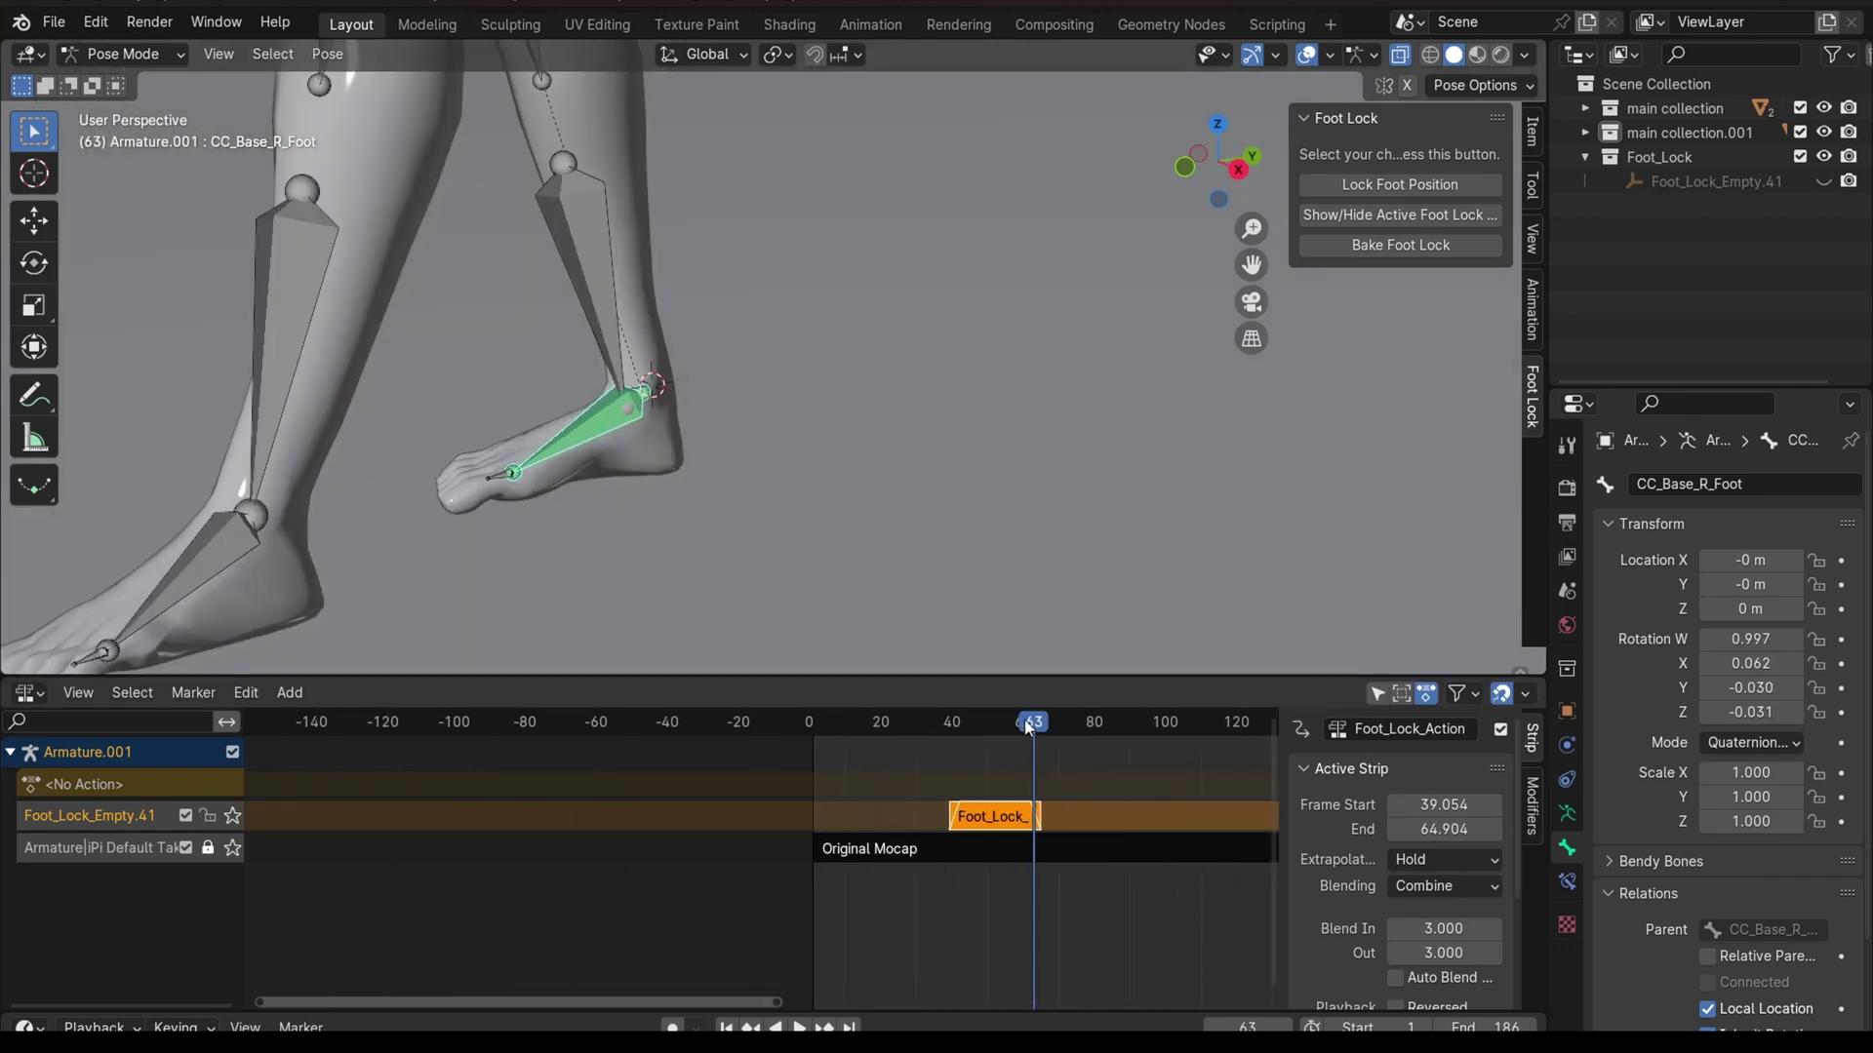
mouse_move(1029, 725)
mouse_down()
mouse_move(921, 734)
mouse_move(948, 737)
mouse_up()
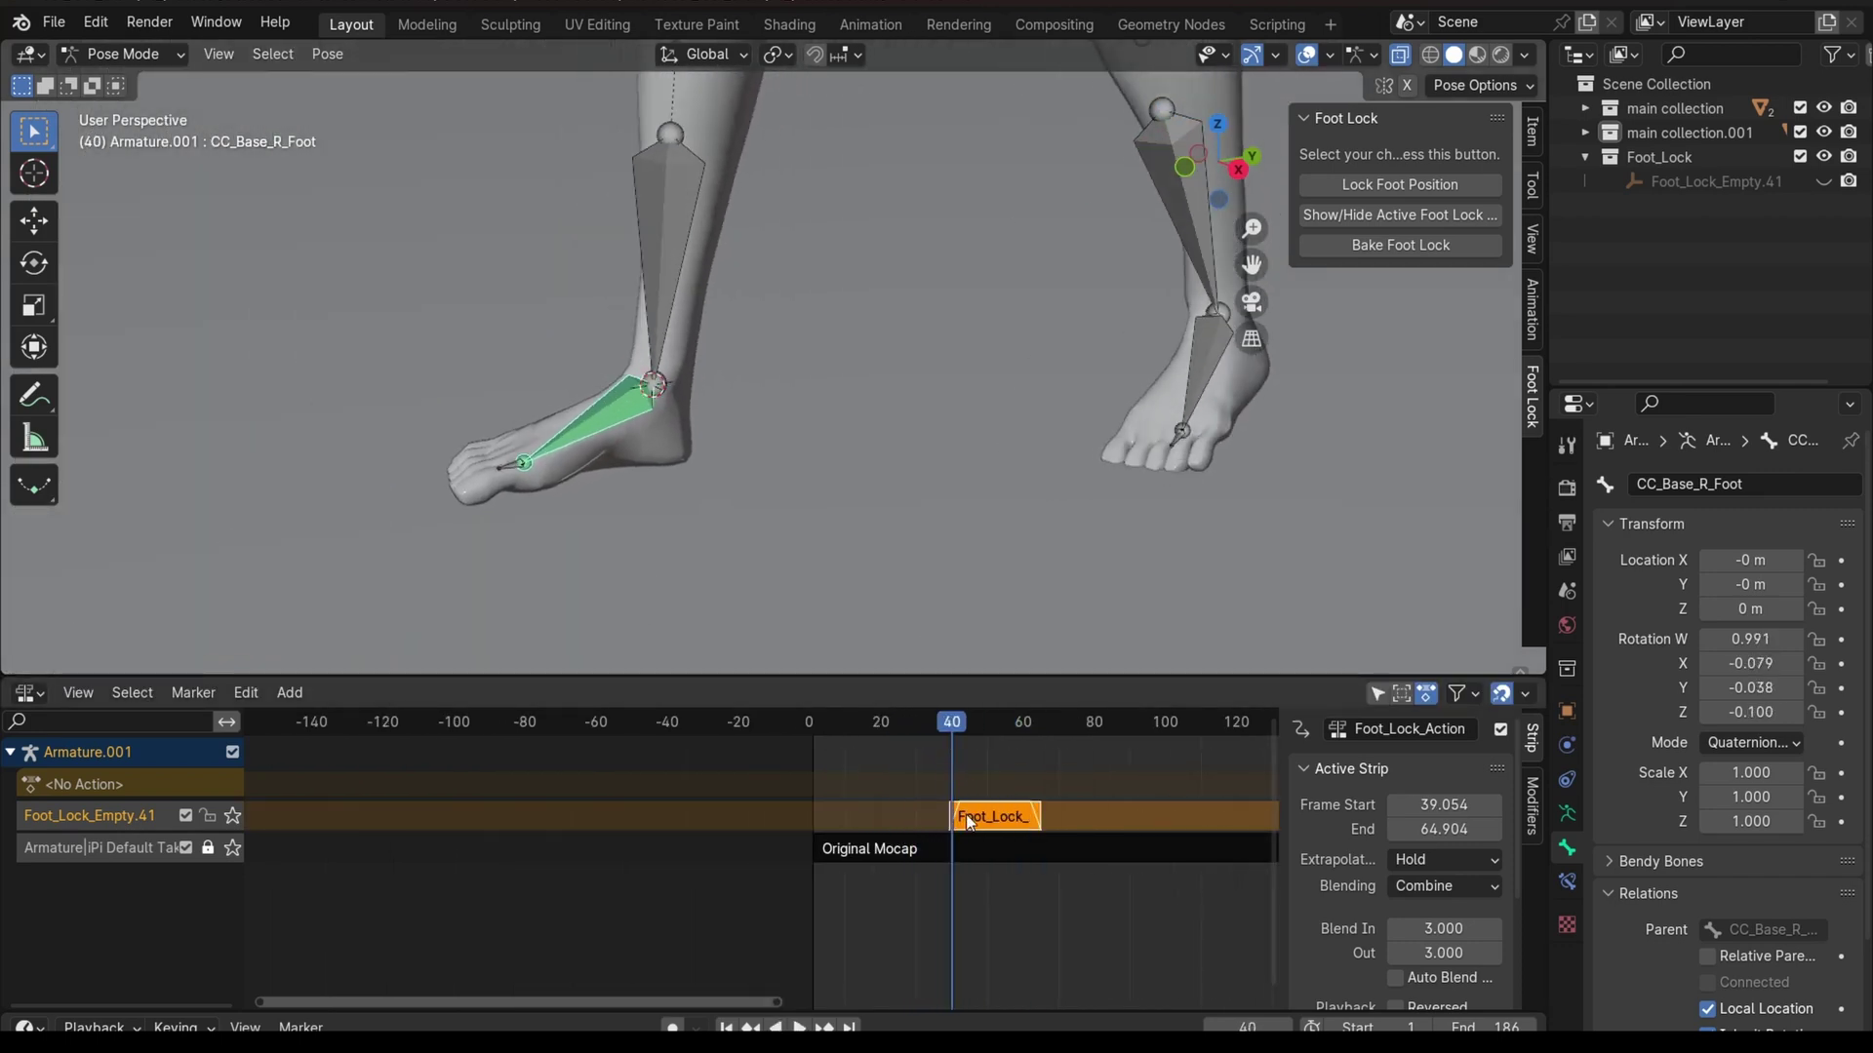
drag(1445, 804, 1404, 805)
click(979, 728)
key(space)
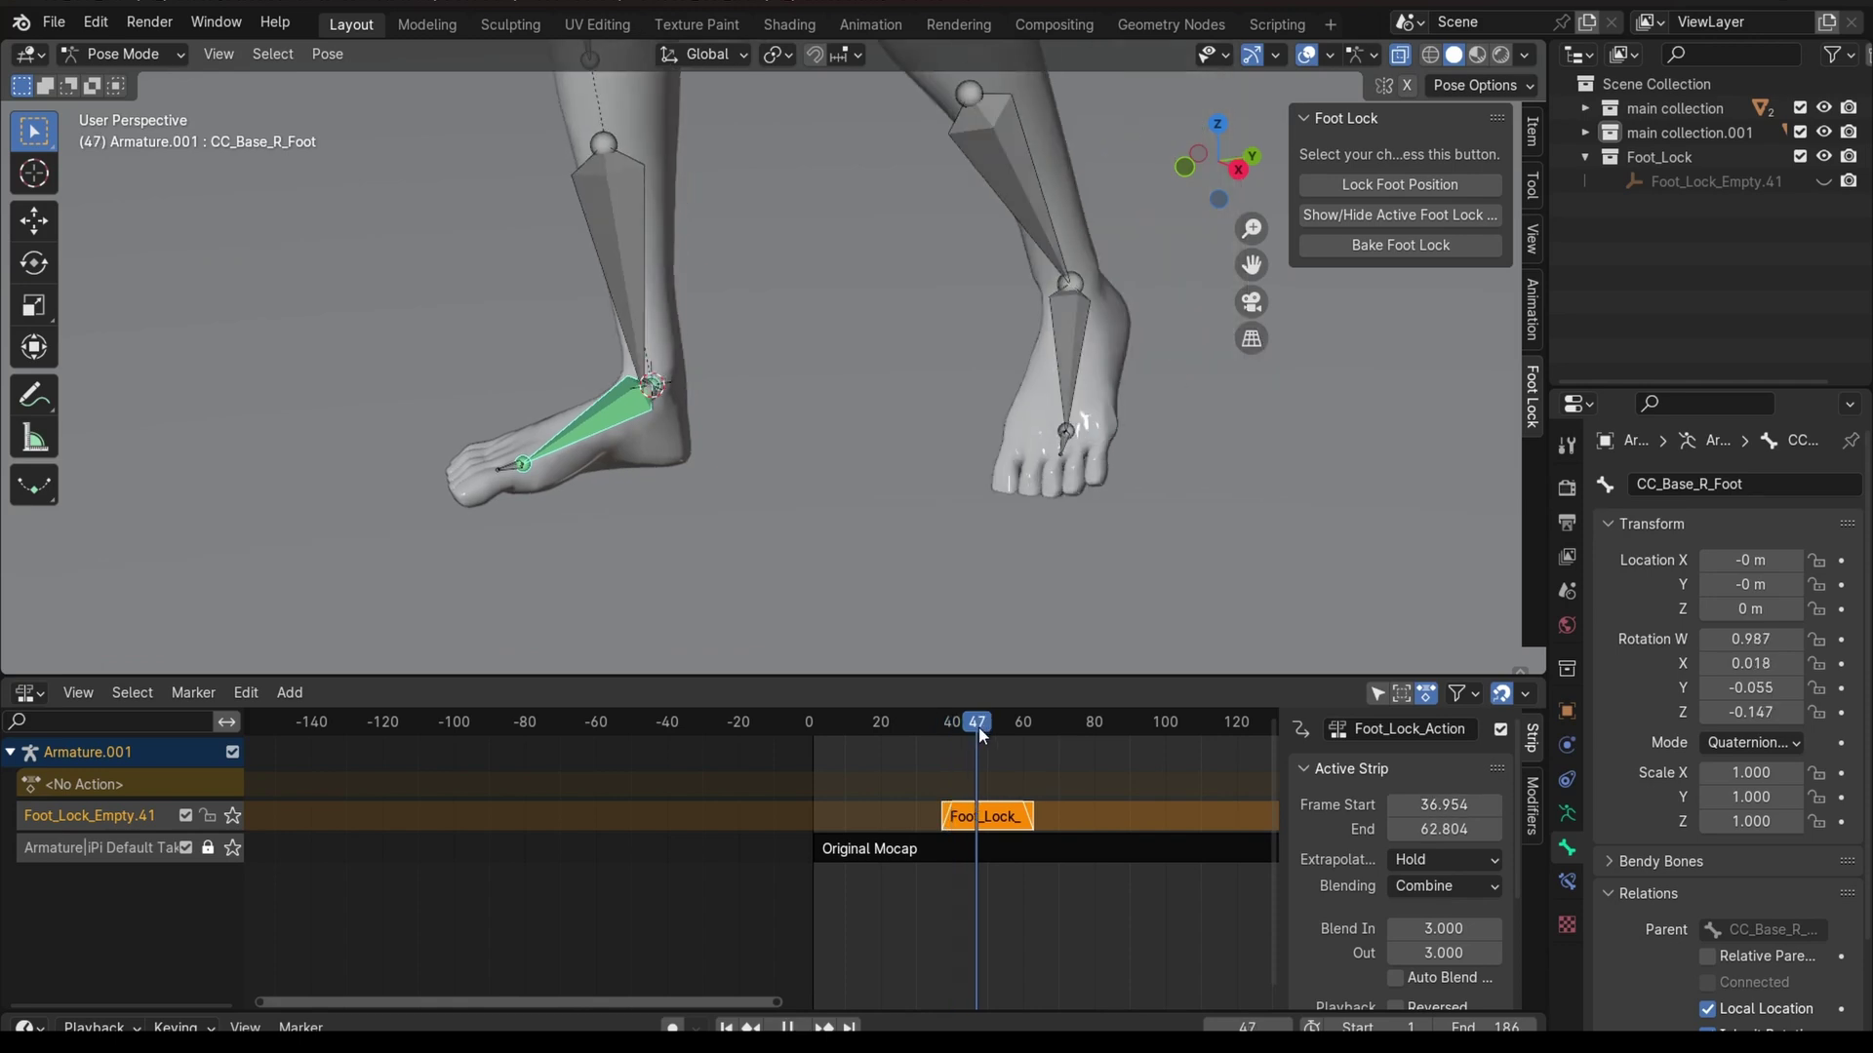
drag(980, 727, 1061, 747)
drag(1445, 829, 1492, 830)
click(966, 729)
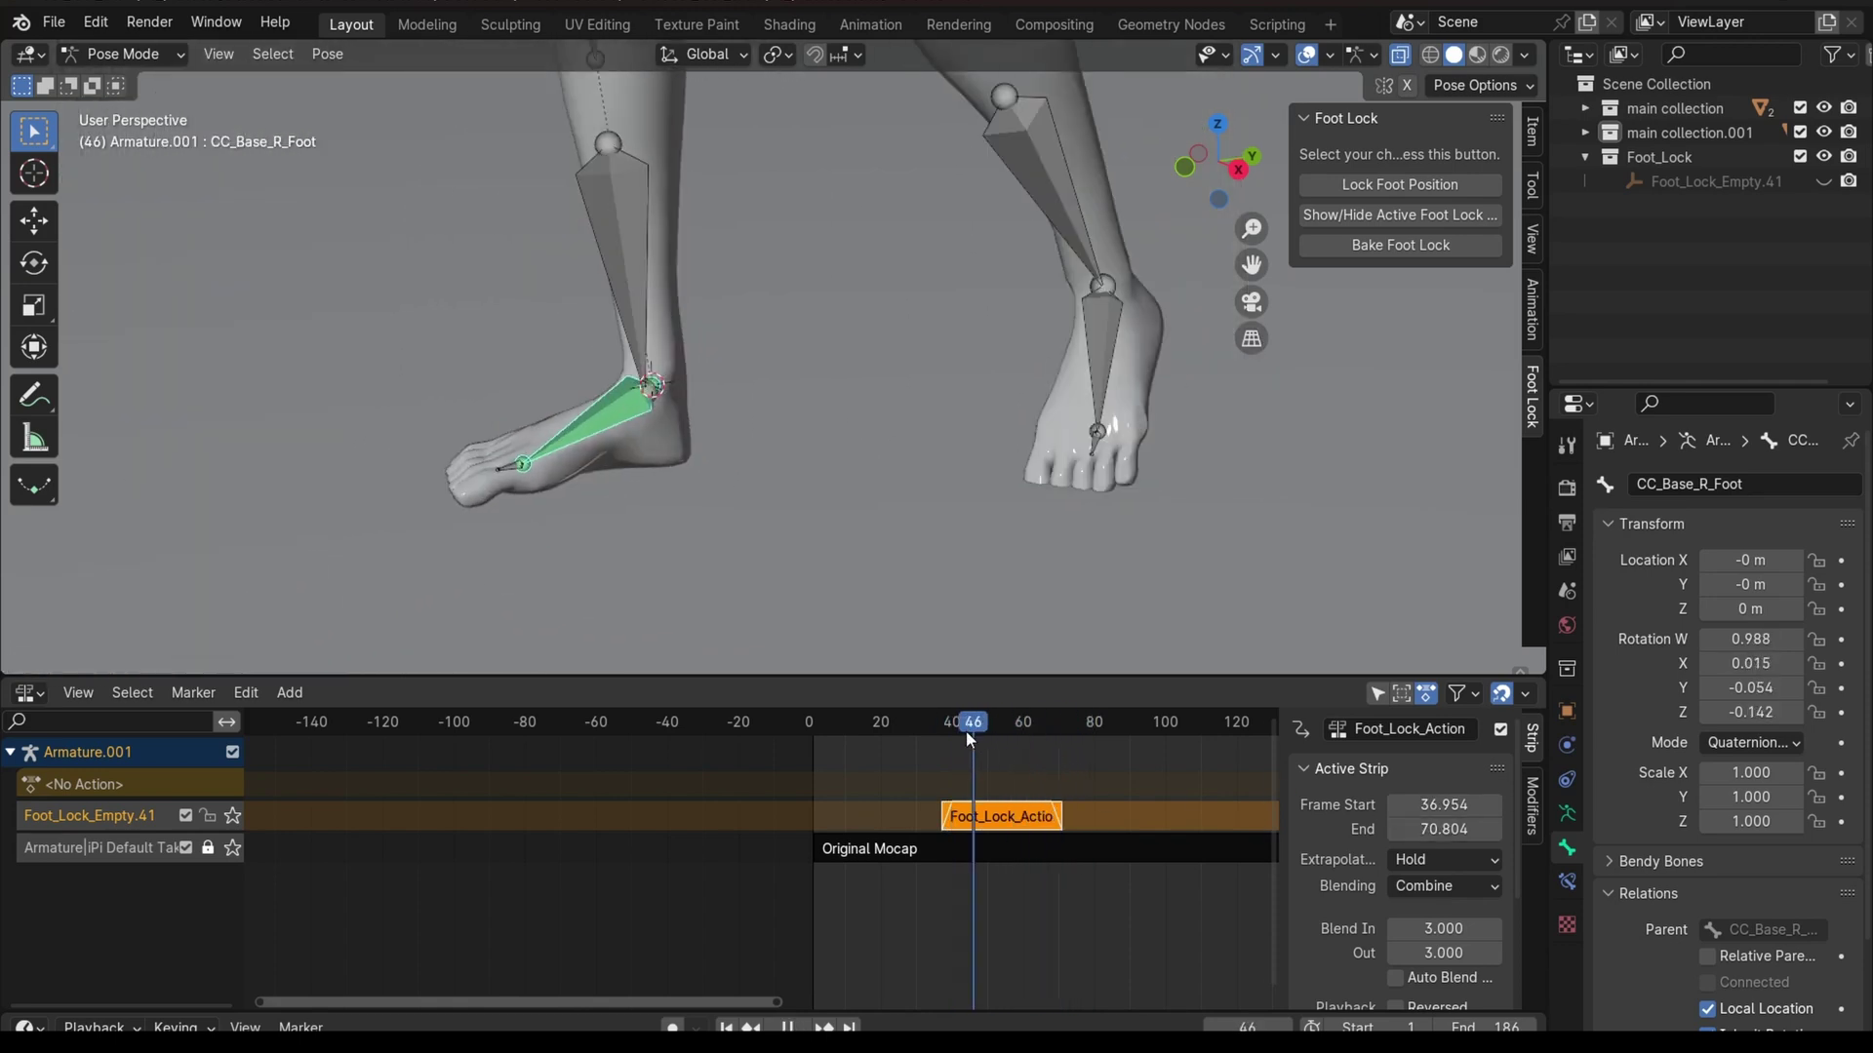
mouse_move(966, 730)
mouse_down()
mouse_move(951, 748)
mouse_move(1063, 763)
mouse_move(913, 769)
mouse_up()
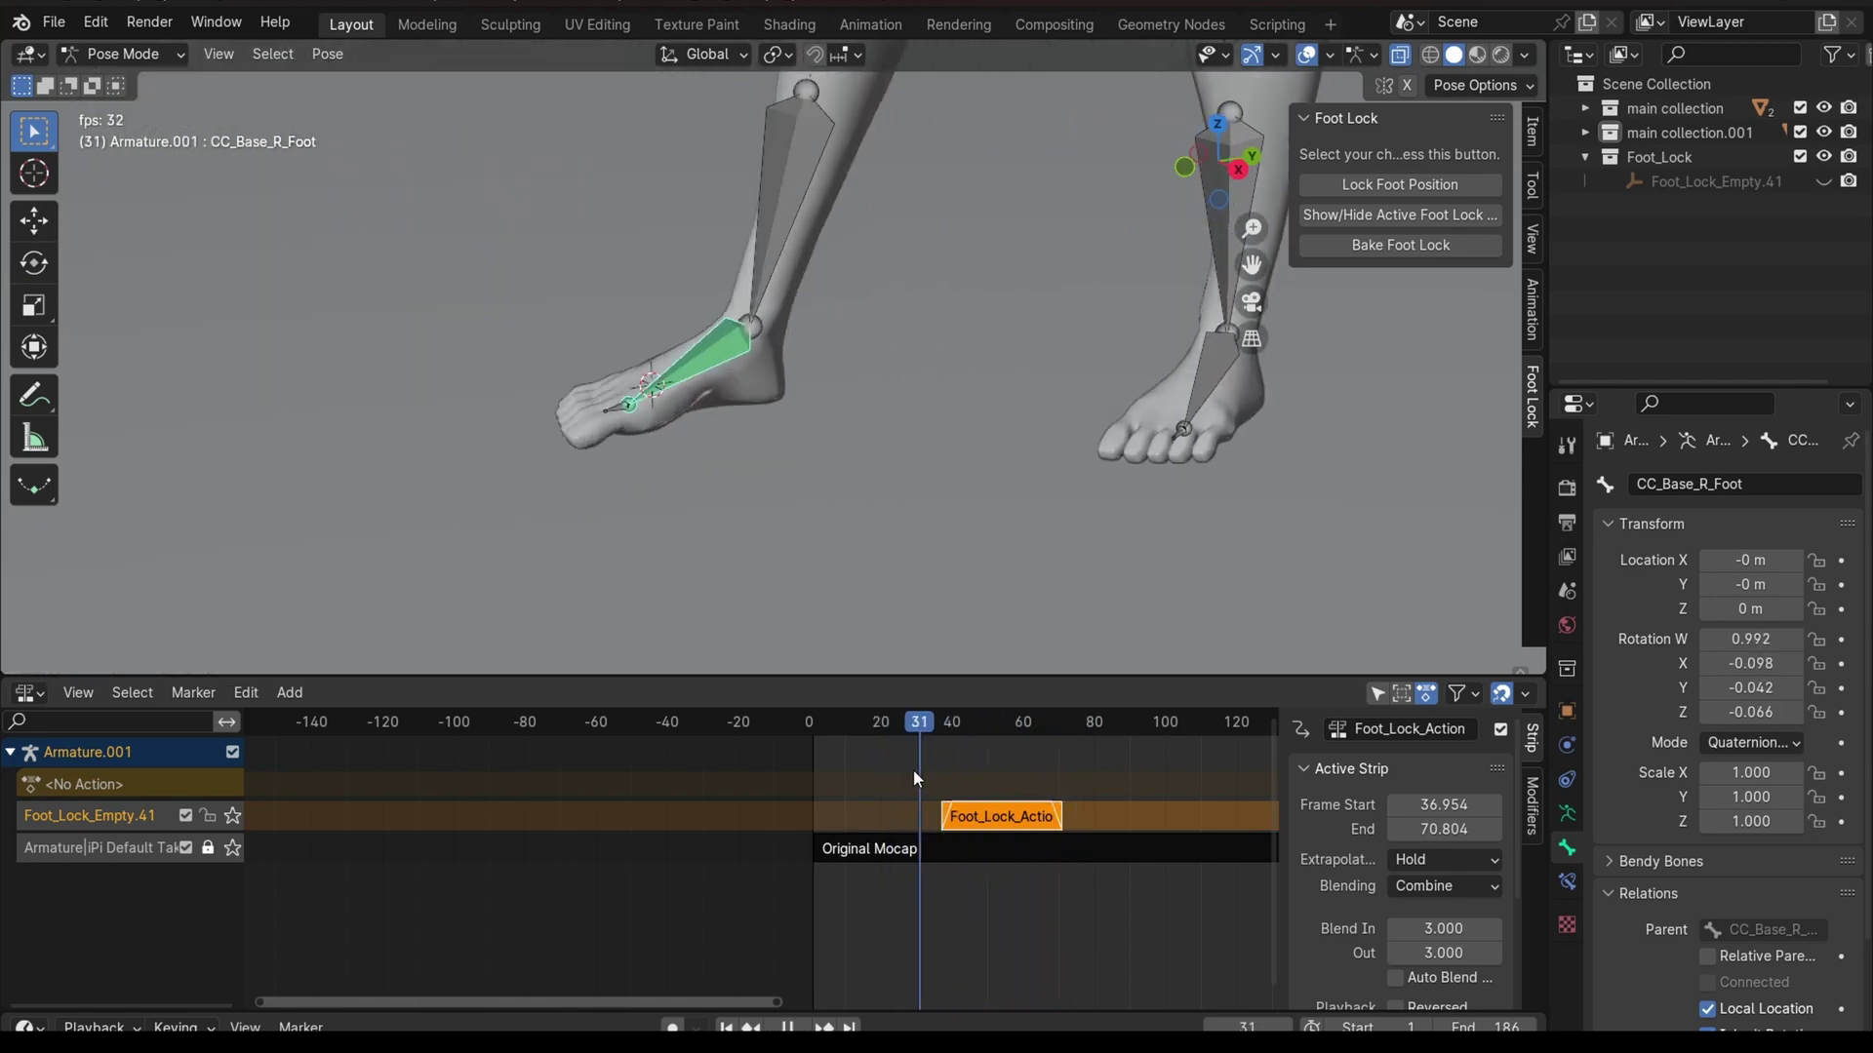
key(space)
- Set blend in 3.6 and blend out 5.6, and extend the strip end to 73.504
drag(1425, 928, 1441, 953)
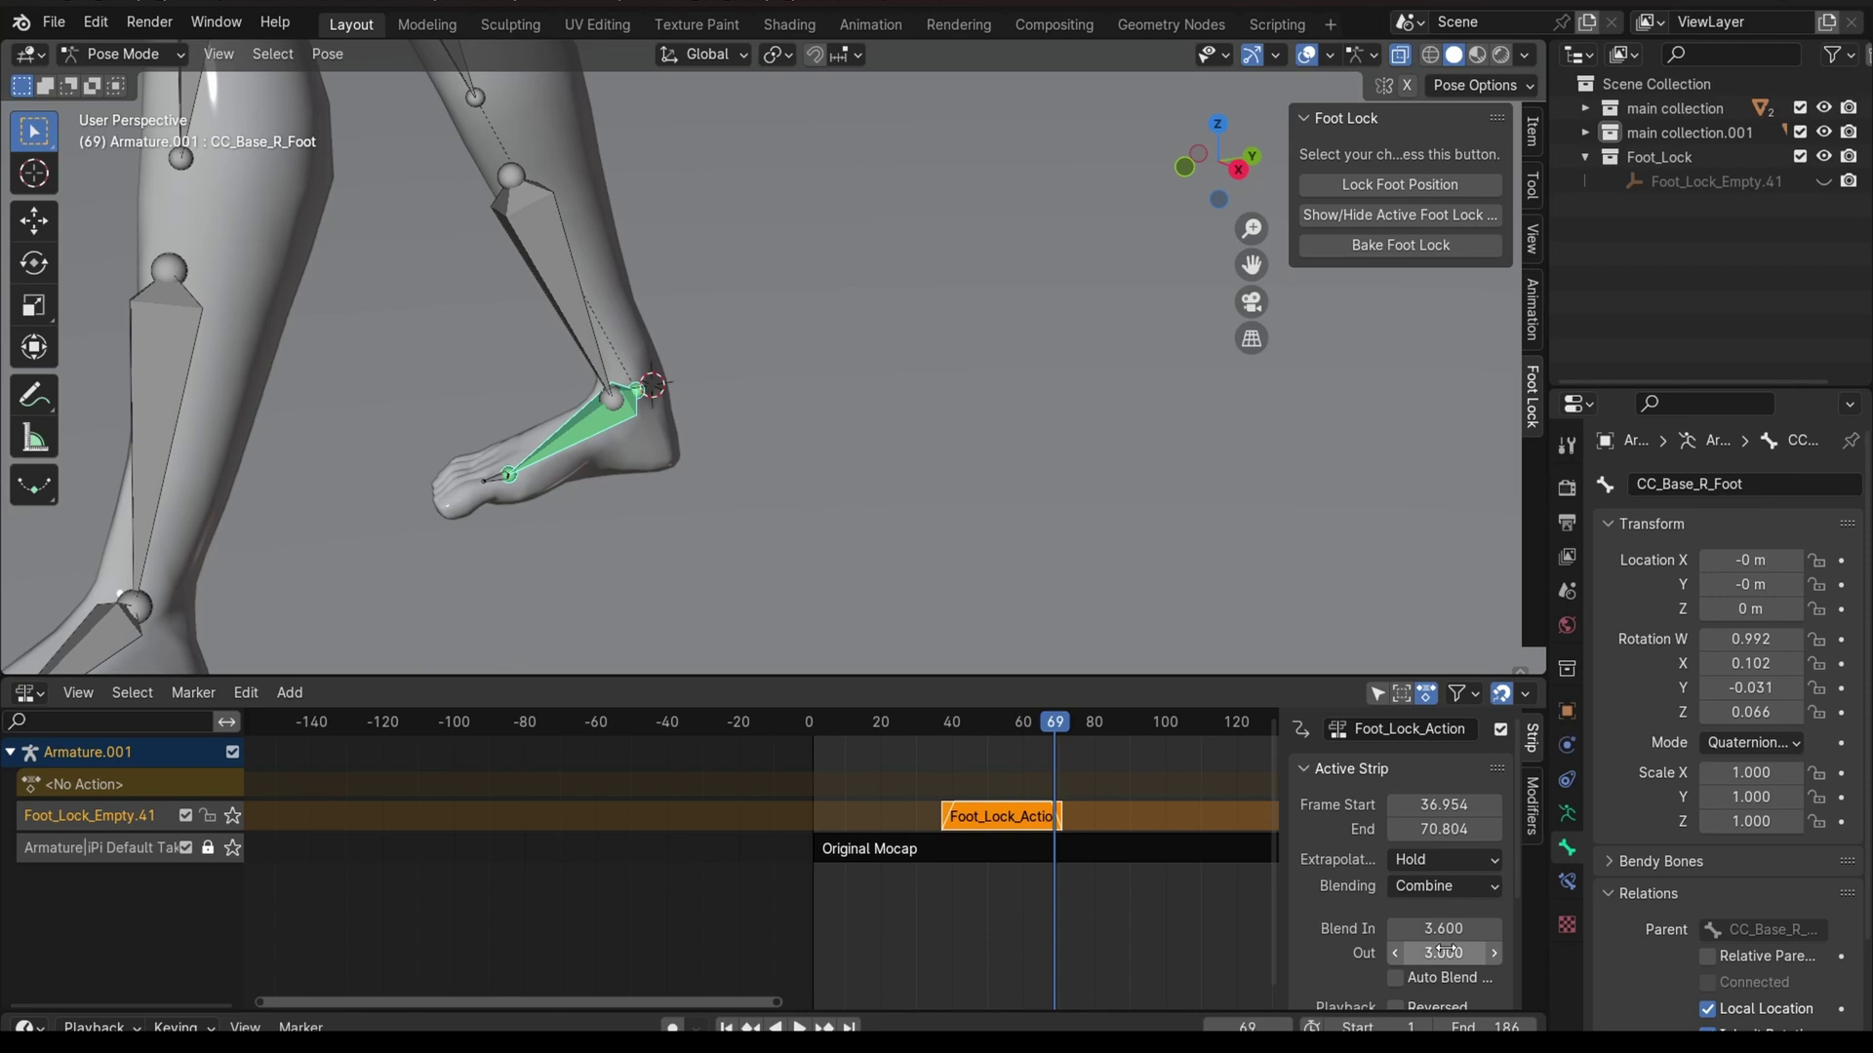
click(1441, 952)
text(5.6)
key(Return)
mouse_move(1076, 728)
mouse_down()
mouse_move(997, 733)
mouse_move(1063, 745)
mouse_up()
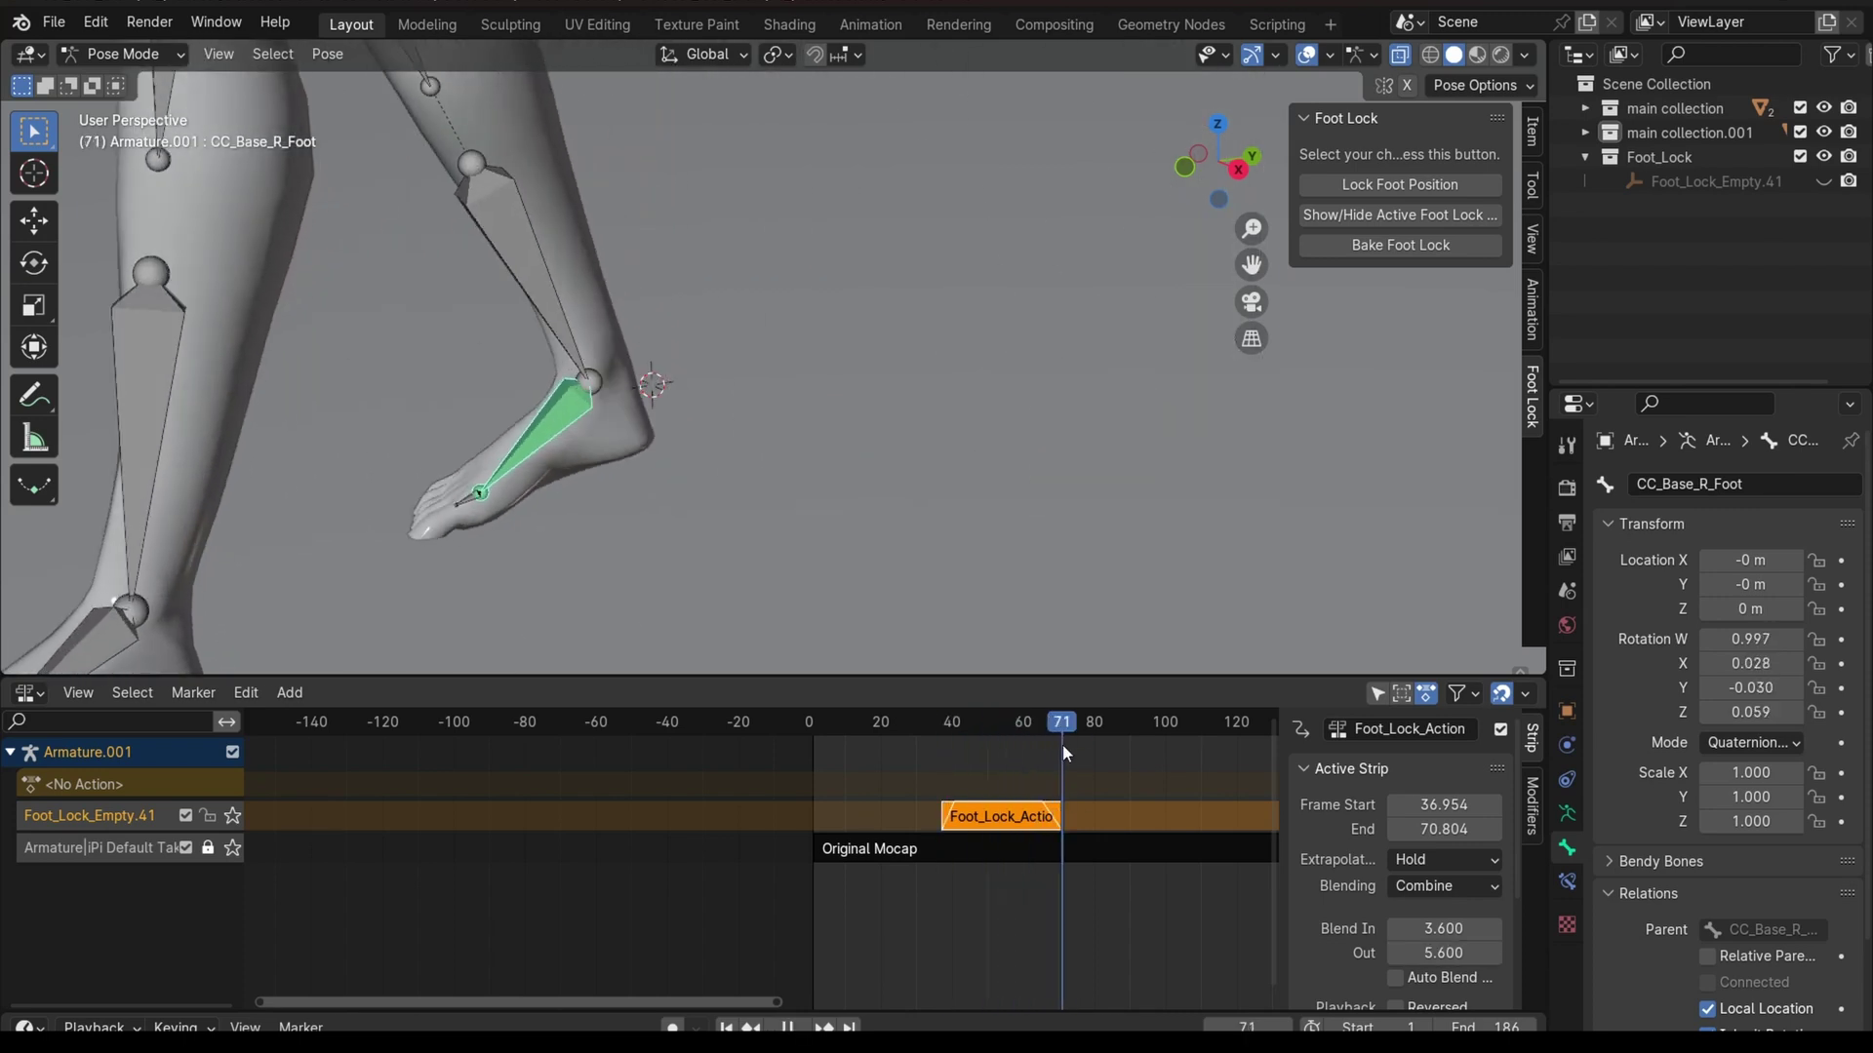
key(space)
drag(1442, 828, 1479, 828)
mouse_move(951, 727)
mouse_down()
mouse_move(1096, 765)
mouse_move(953, 754)
mouse_move(1103, 765)
mouse_move(939, 765)
mouse_move(1071, 774)
mouse_move(1078, 728)
mouse_move(917, 731)
mouse_move(1094, 732)
mouse_move(915, 731)
mouse_up()
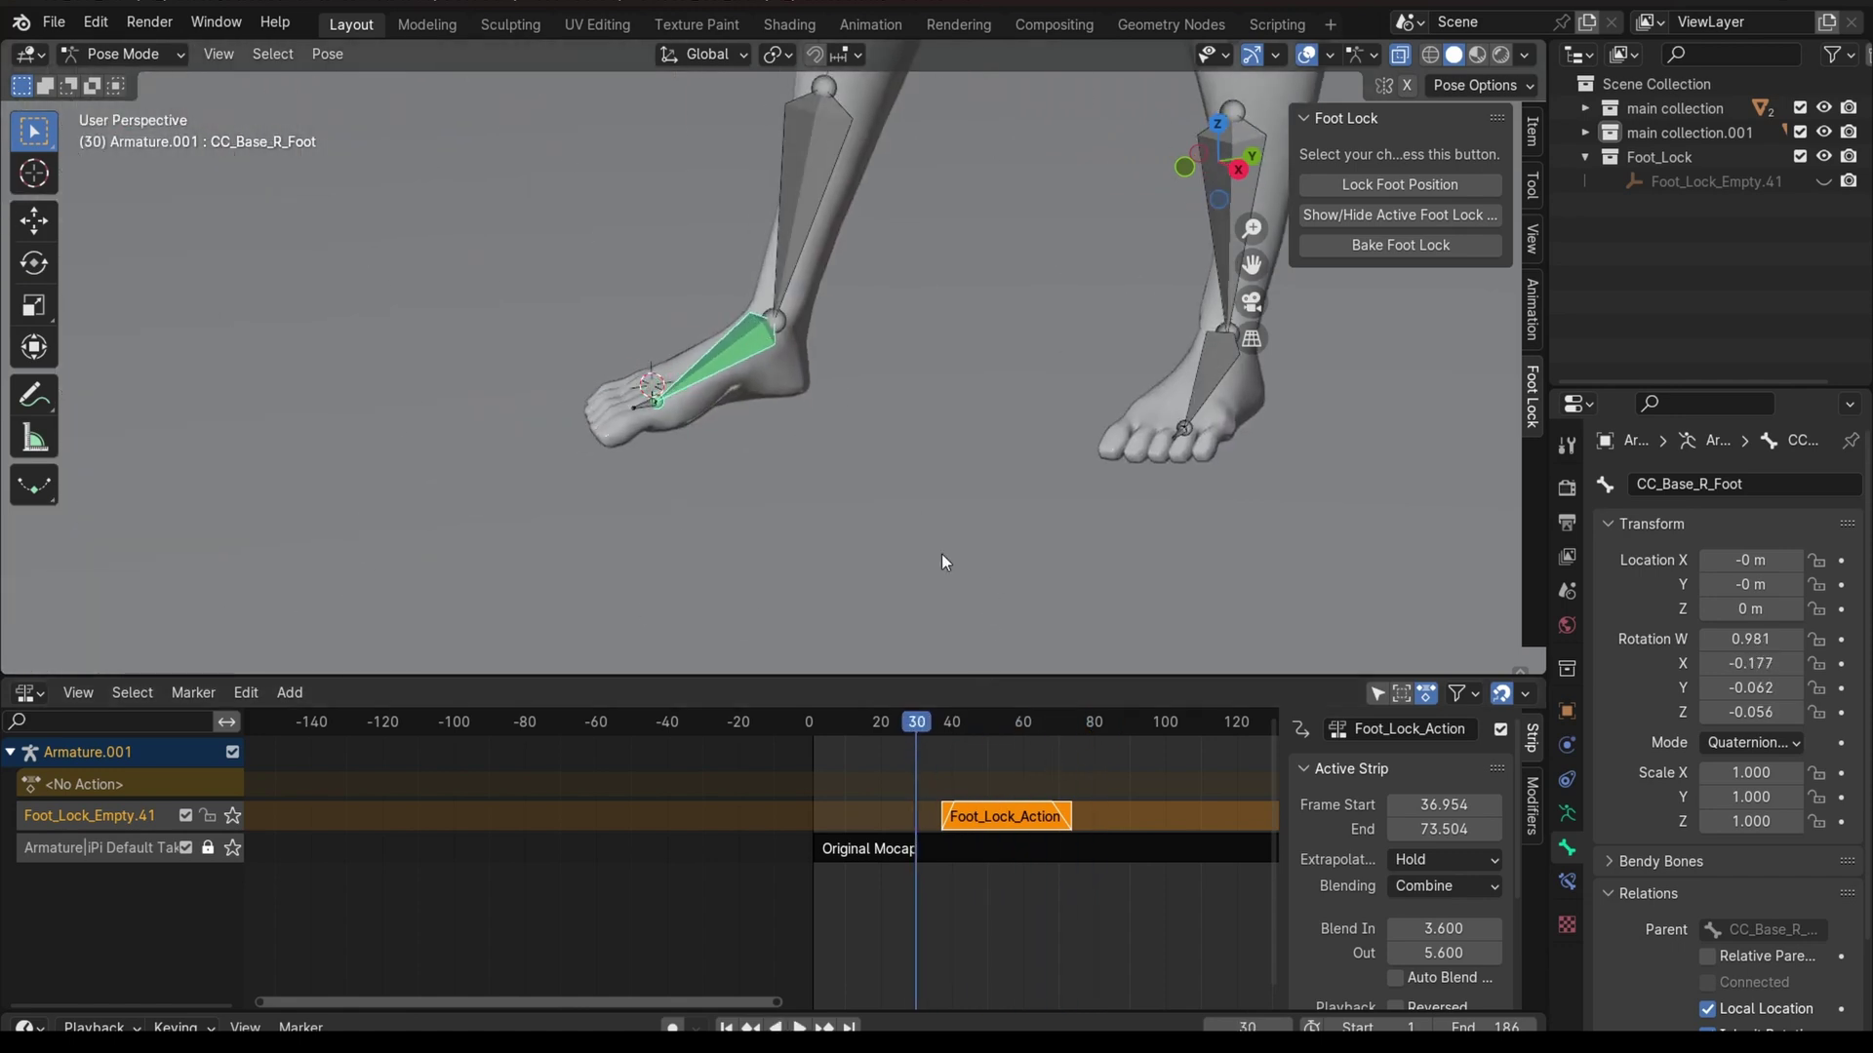
scroll(941, 561, up, 3)
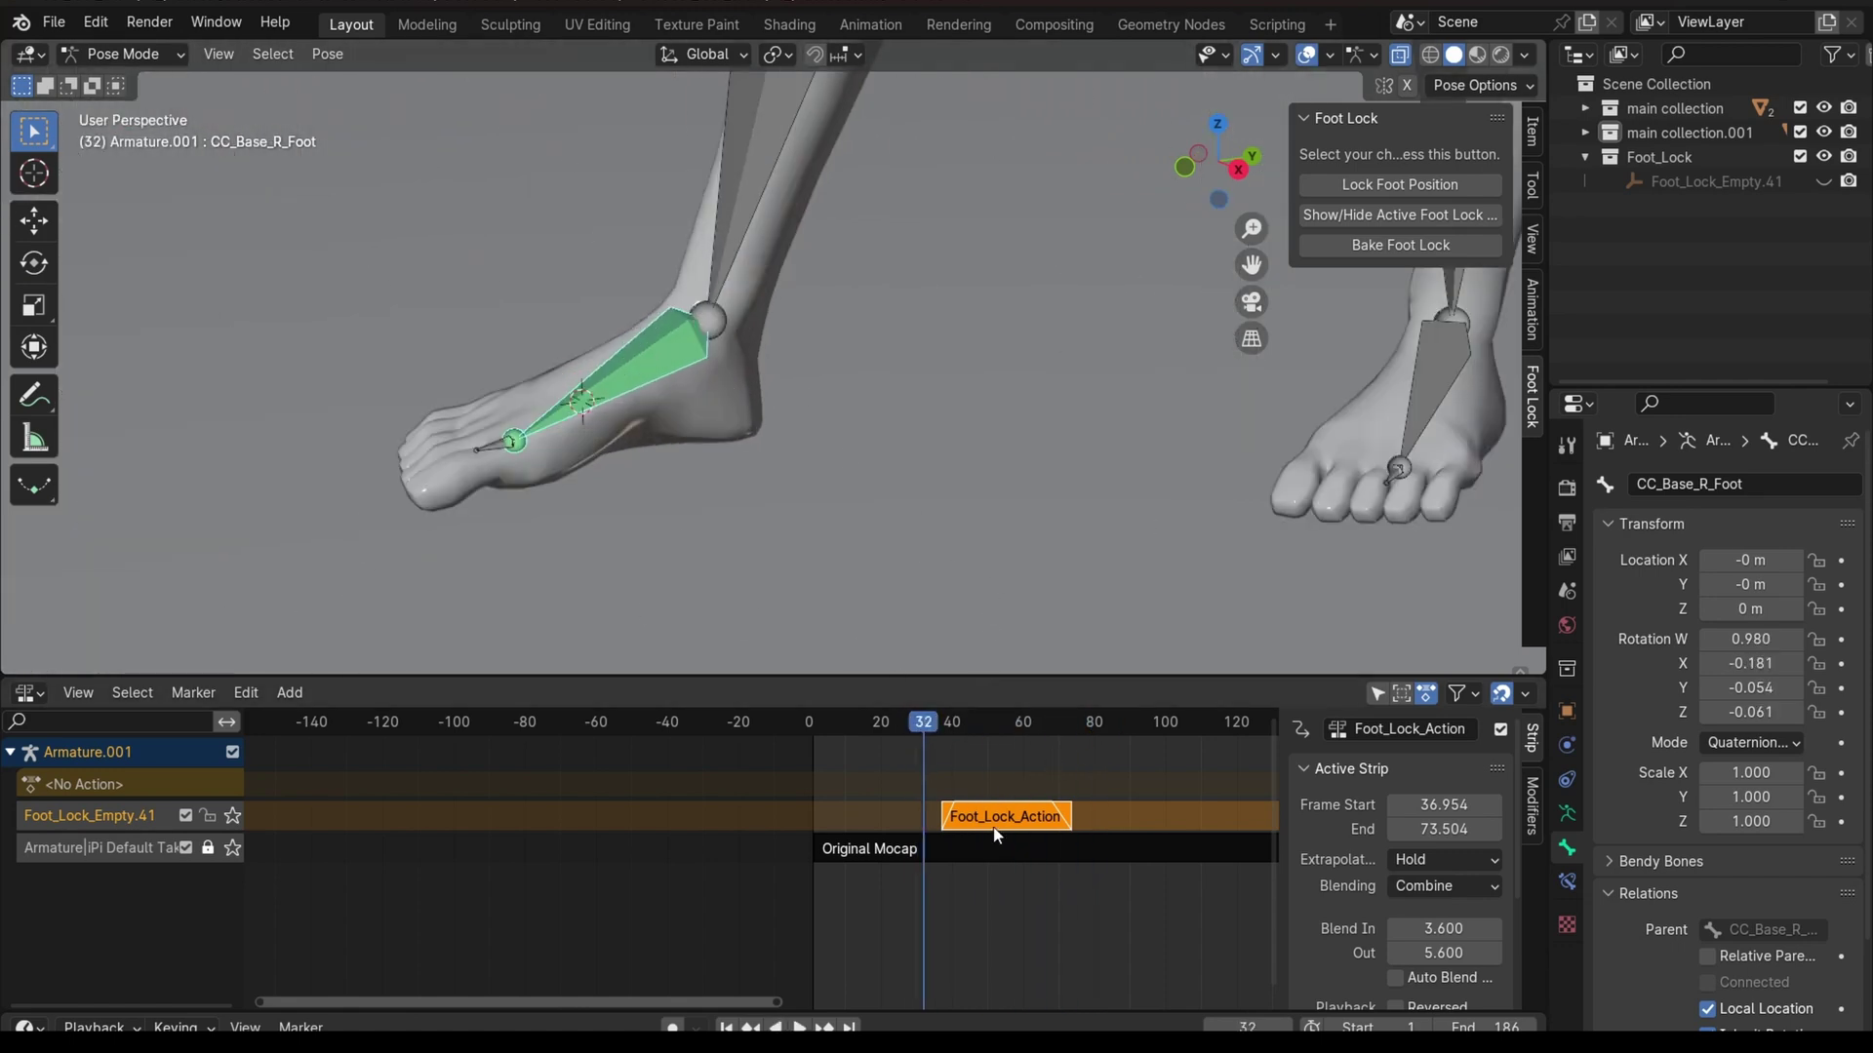
- Show the active foot lock empty and select Foot_Lock_Empty.41 in Object Mode
click(1360, 215)
mouse_move(892, 309)
middle_down()
mouse_move(840, 372)
mouse_move(921, 375)
mouse_move(862, 375)
middle_up()
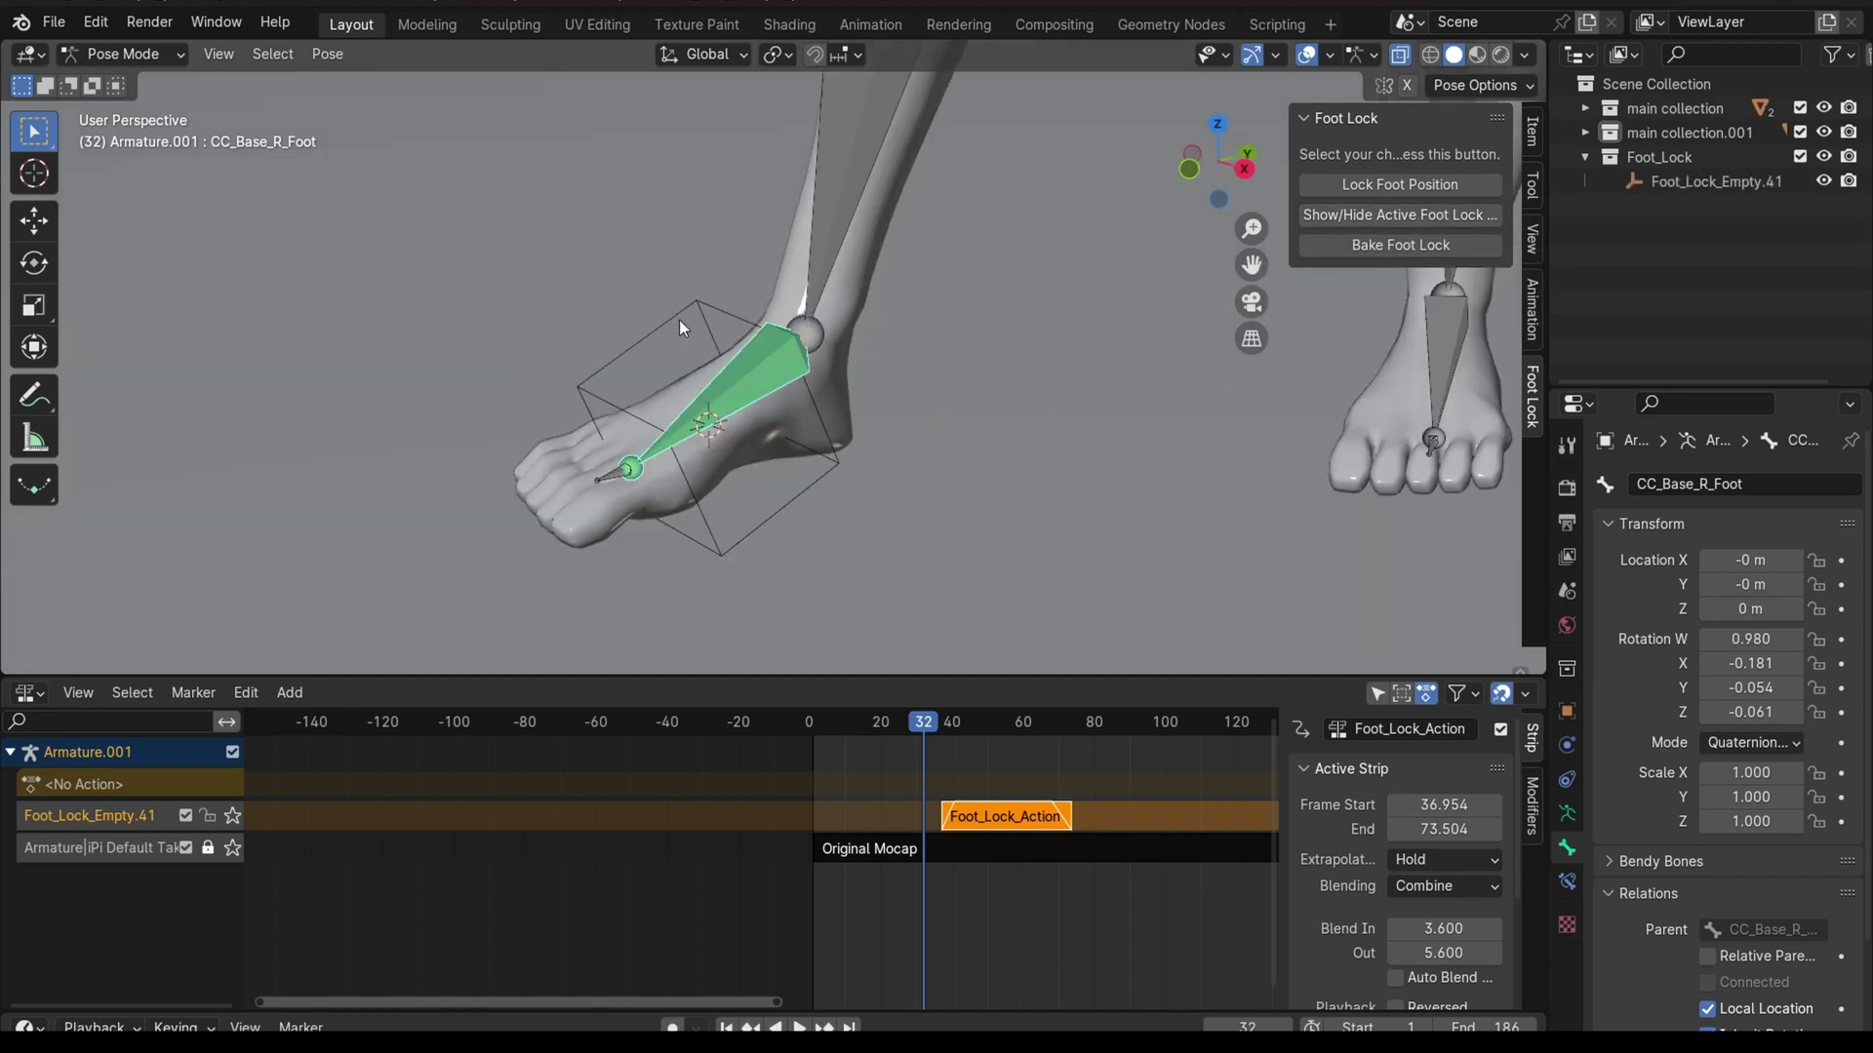
click(701, 306)
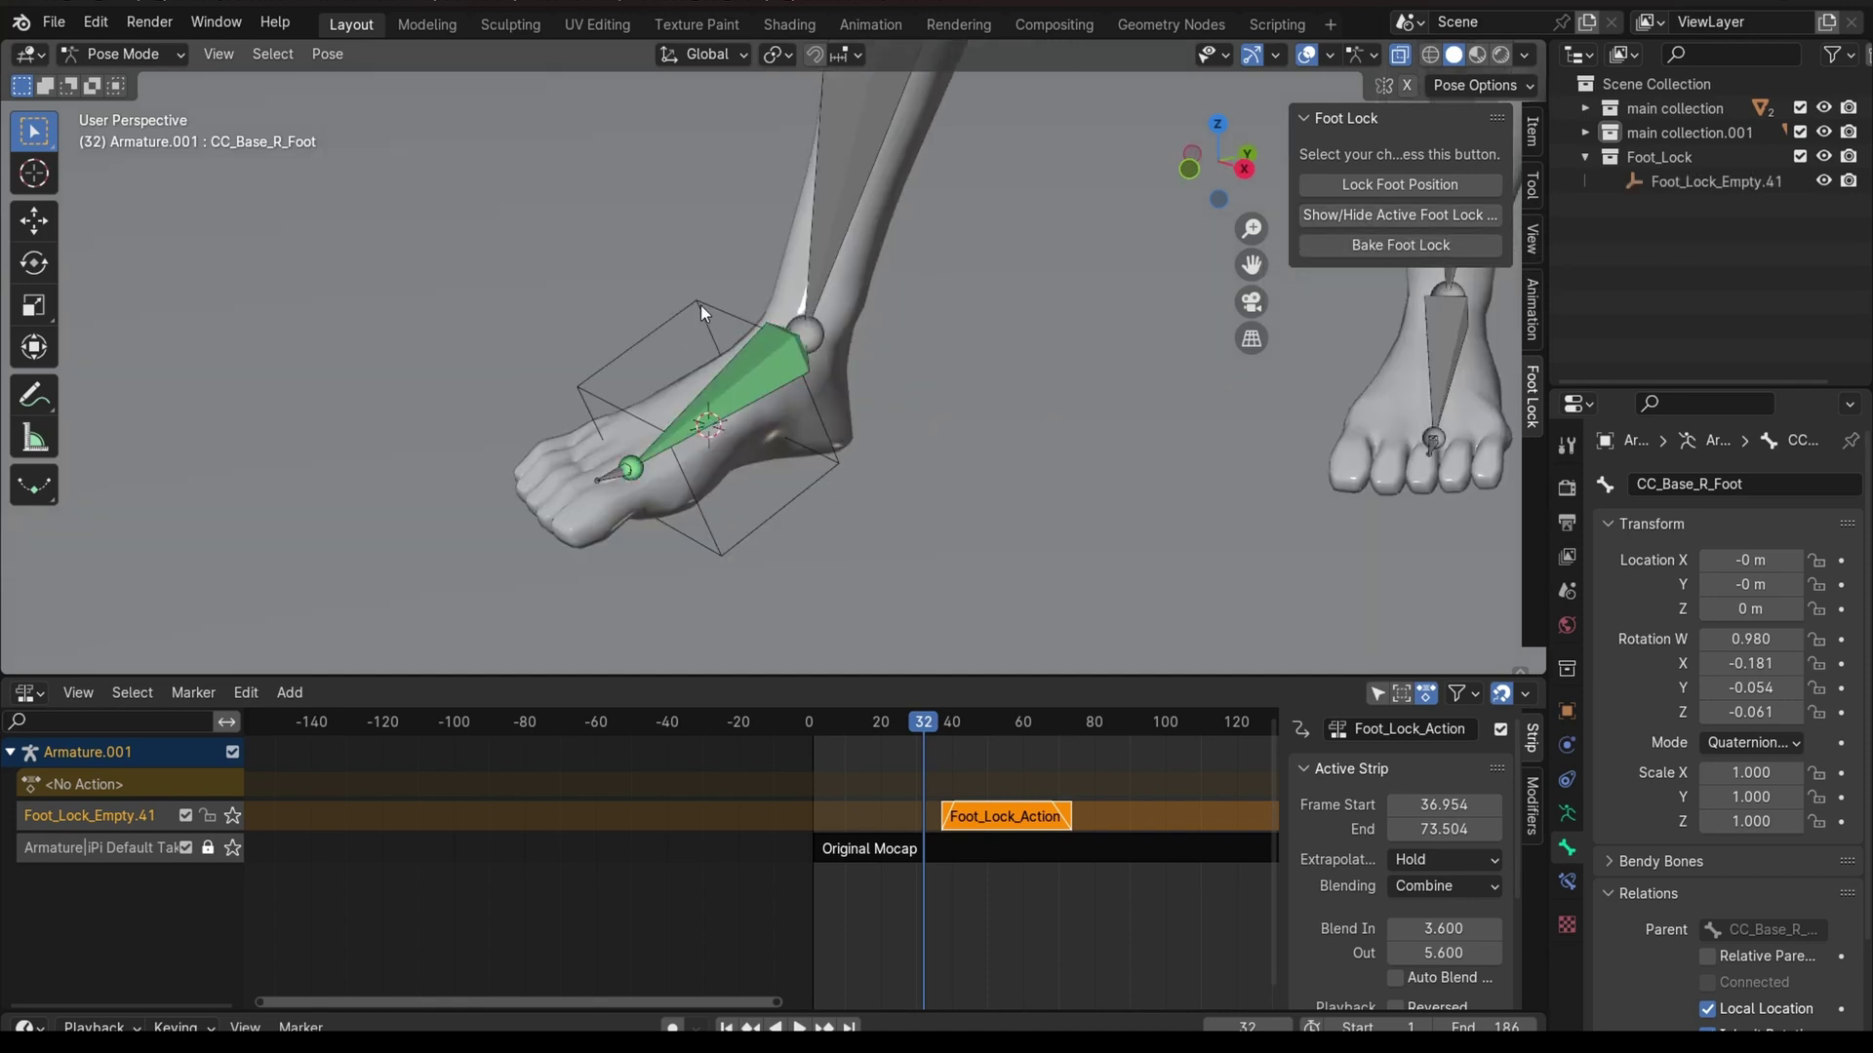
click(120, 54)
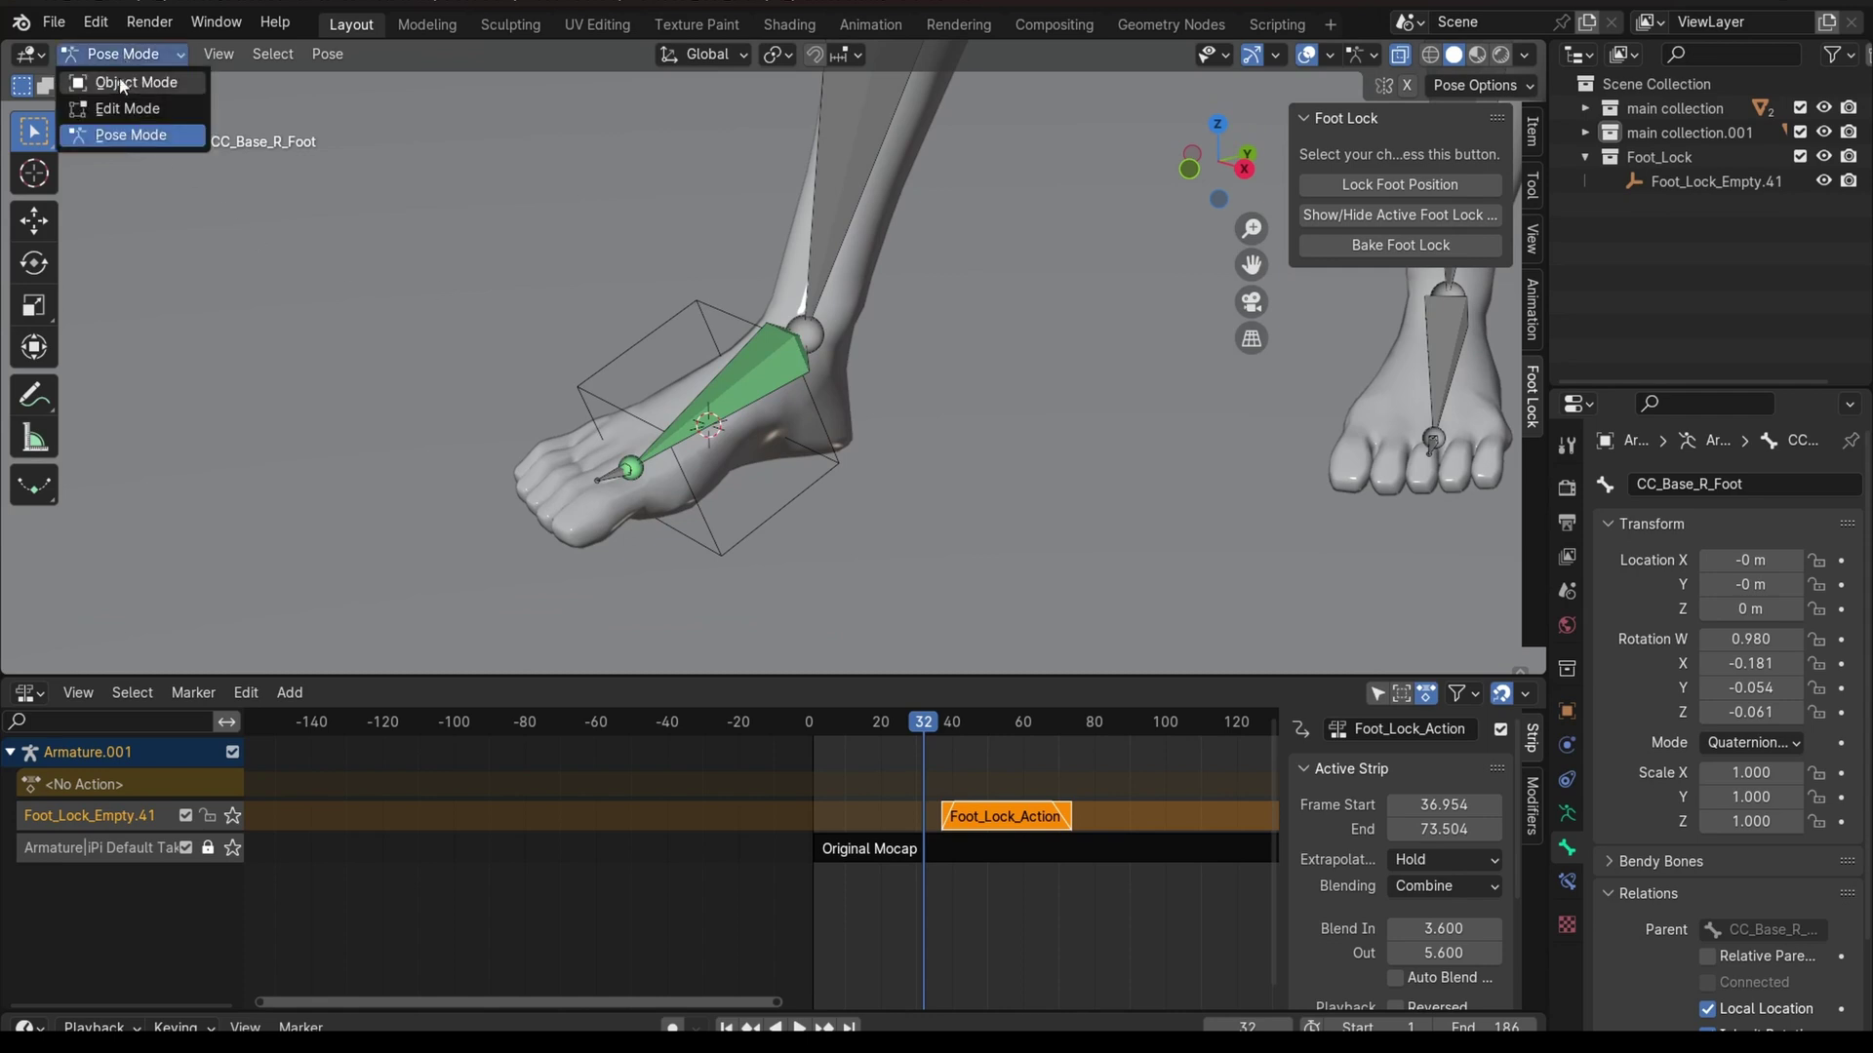
click(694, 302)
middle_drag(964, 446, 927, 536)
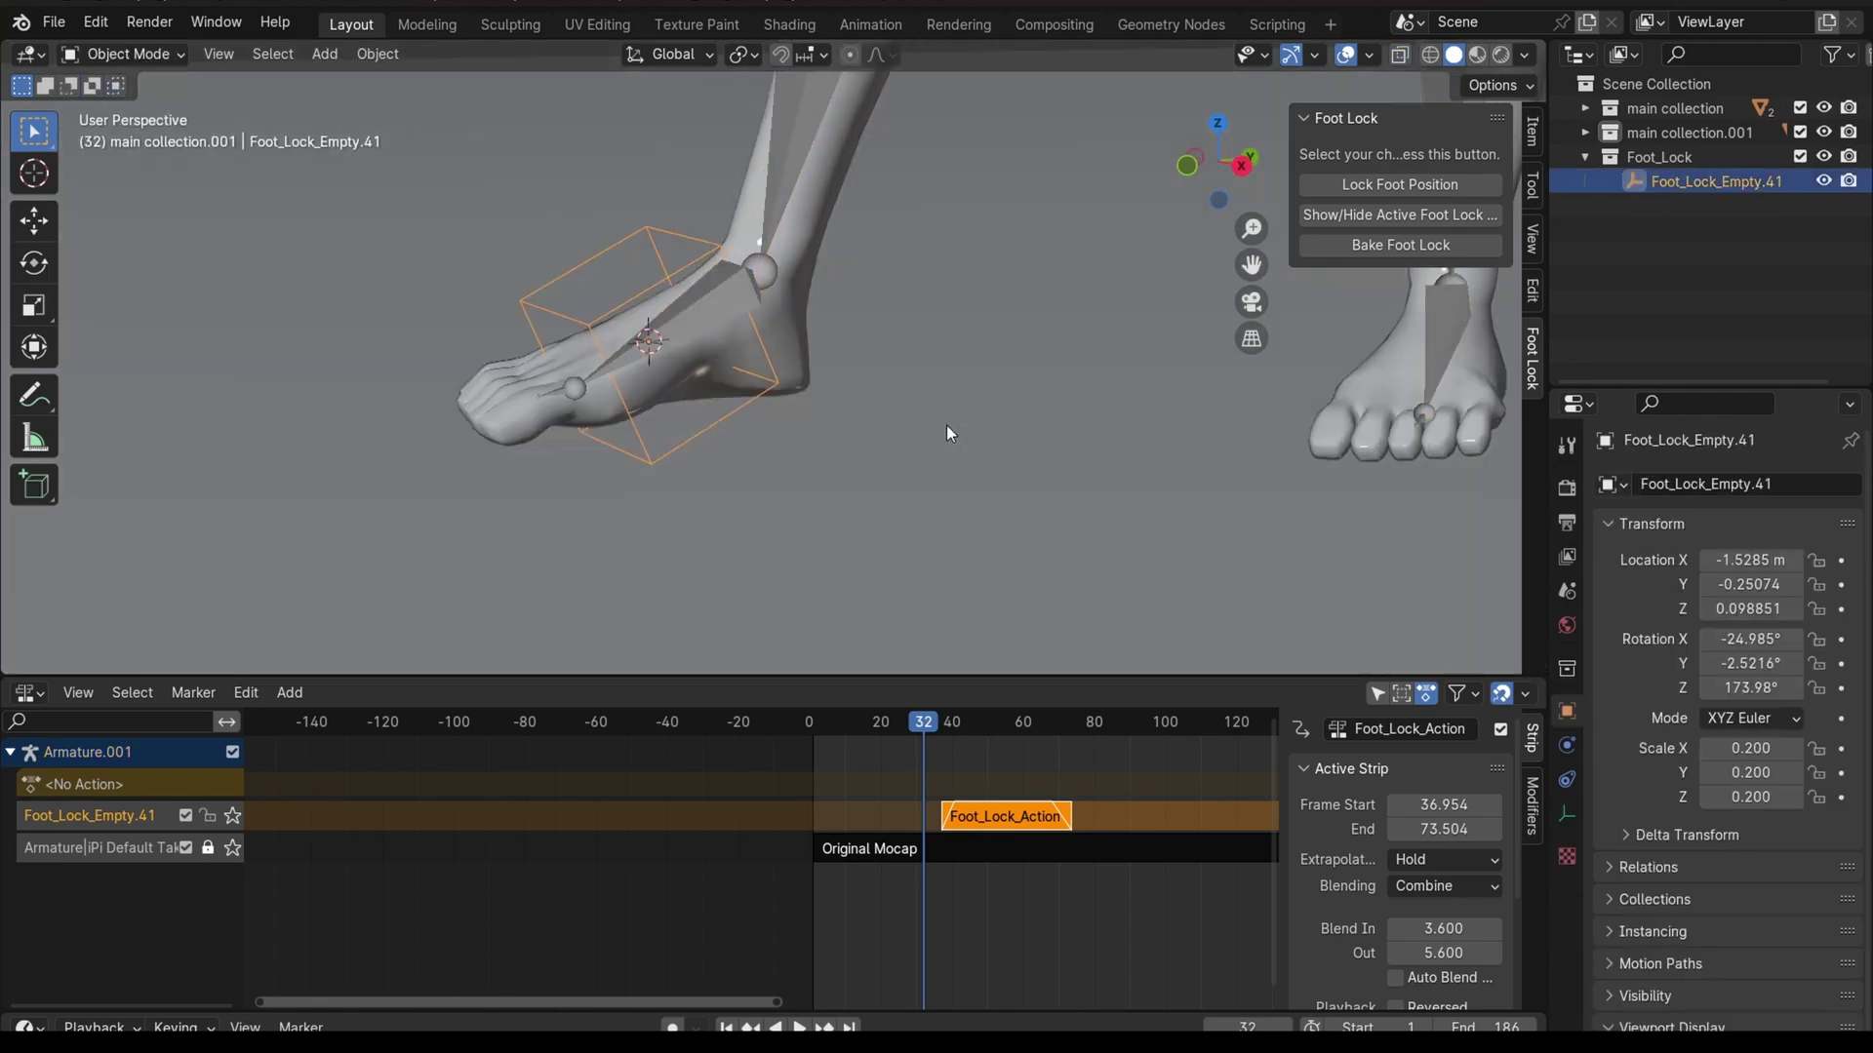
drag(938, 728, 988, 727)
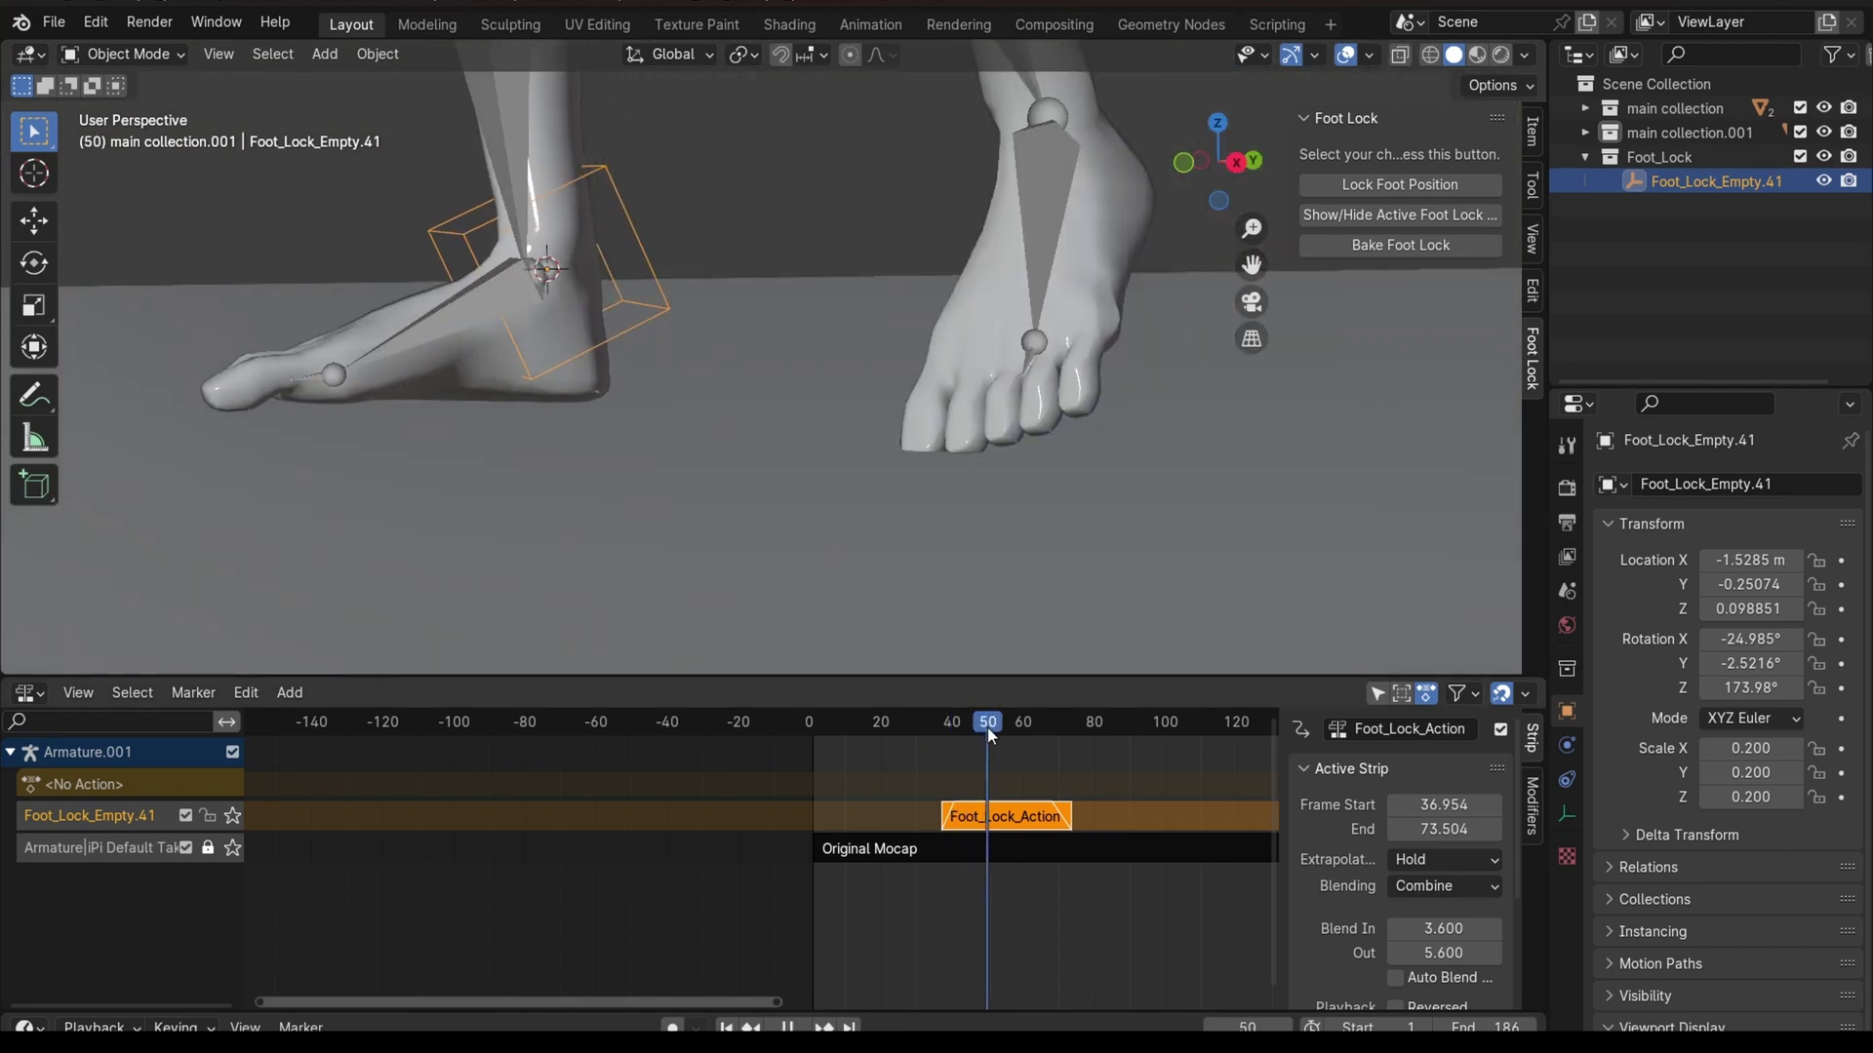
- Lower Foot_Lock_Empty.41 along Z and rotate it slightly
key(g)
key(z)
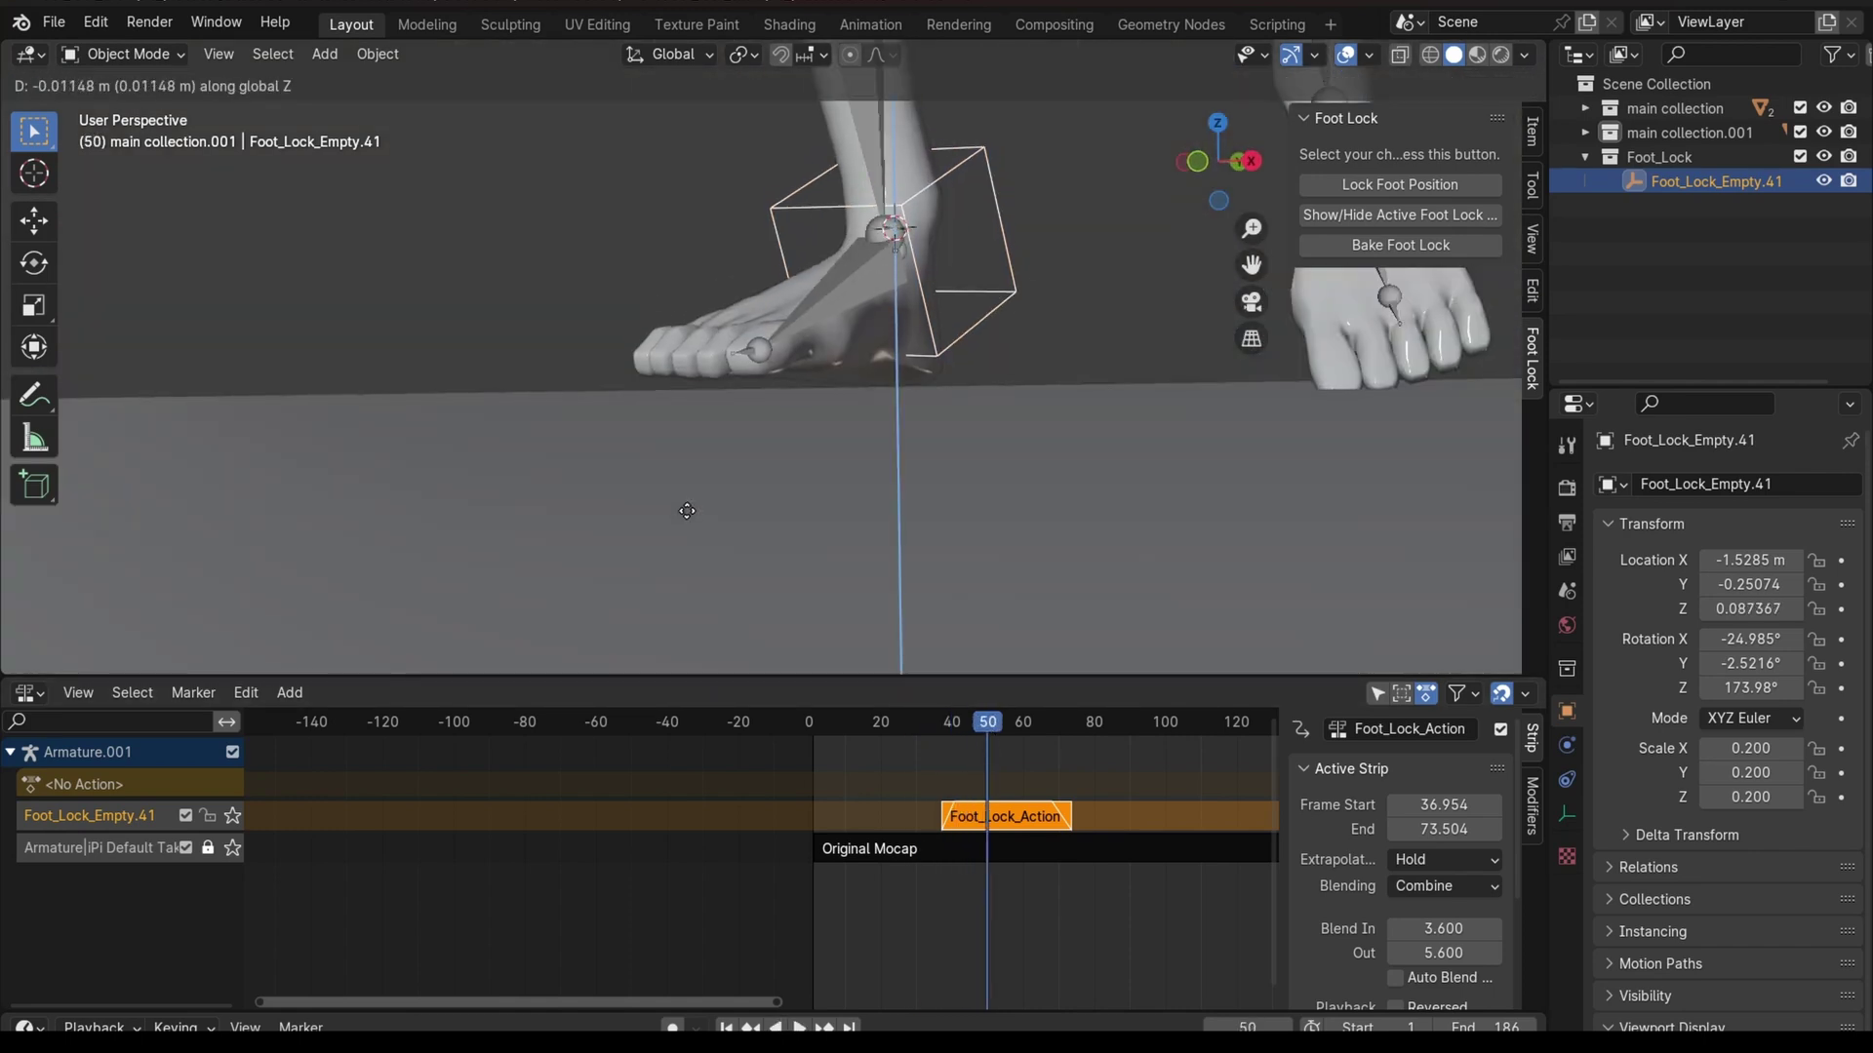
click(699, 468)
mouse_move(699, 461)
middle_down()
mouse_move(602, 451)
mouse_move(475, 477)
mouse_move(801, 458)
mouse_move(1063, 473)
mouse_move(1007, 447)
mouse_move(935, 460)
mouse_move(765, 405)
mouse_move(785, 458)
middle_up()
key(r)
click(631, 465)
- Lower the empty further to Z 0.078842, re-rotate it, and play back to check
key(g)
key(z)
click(927, 475)
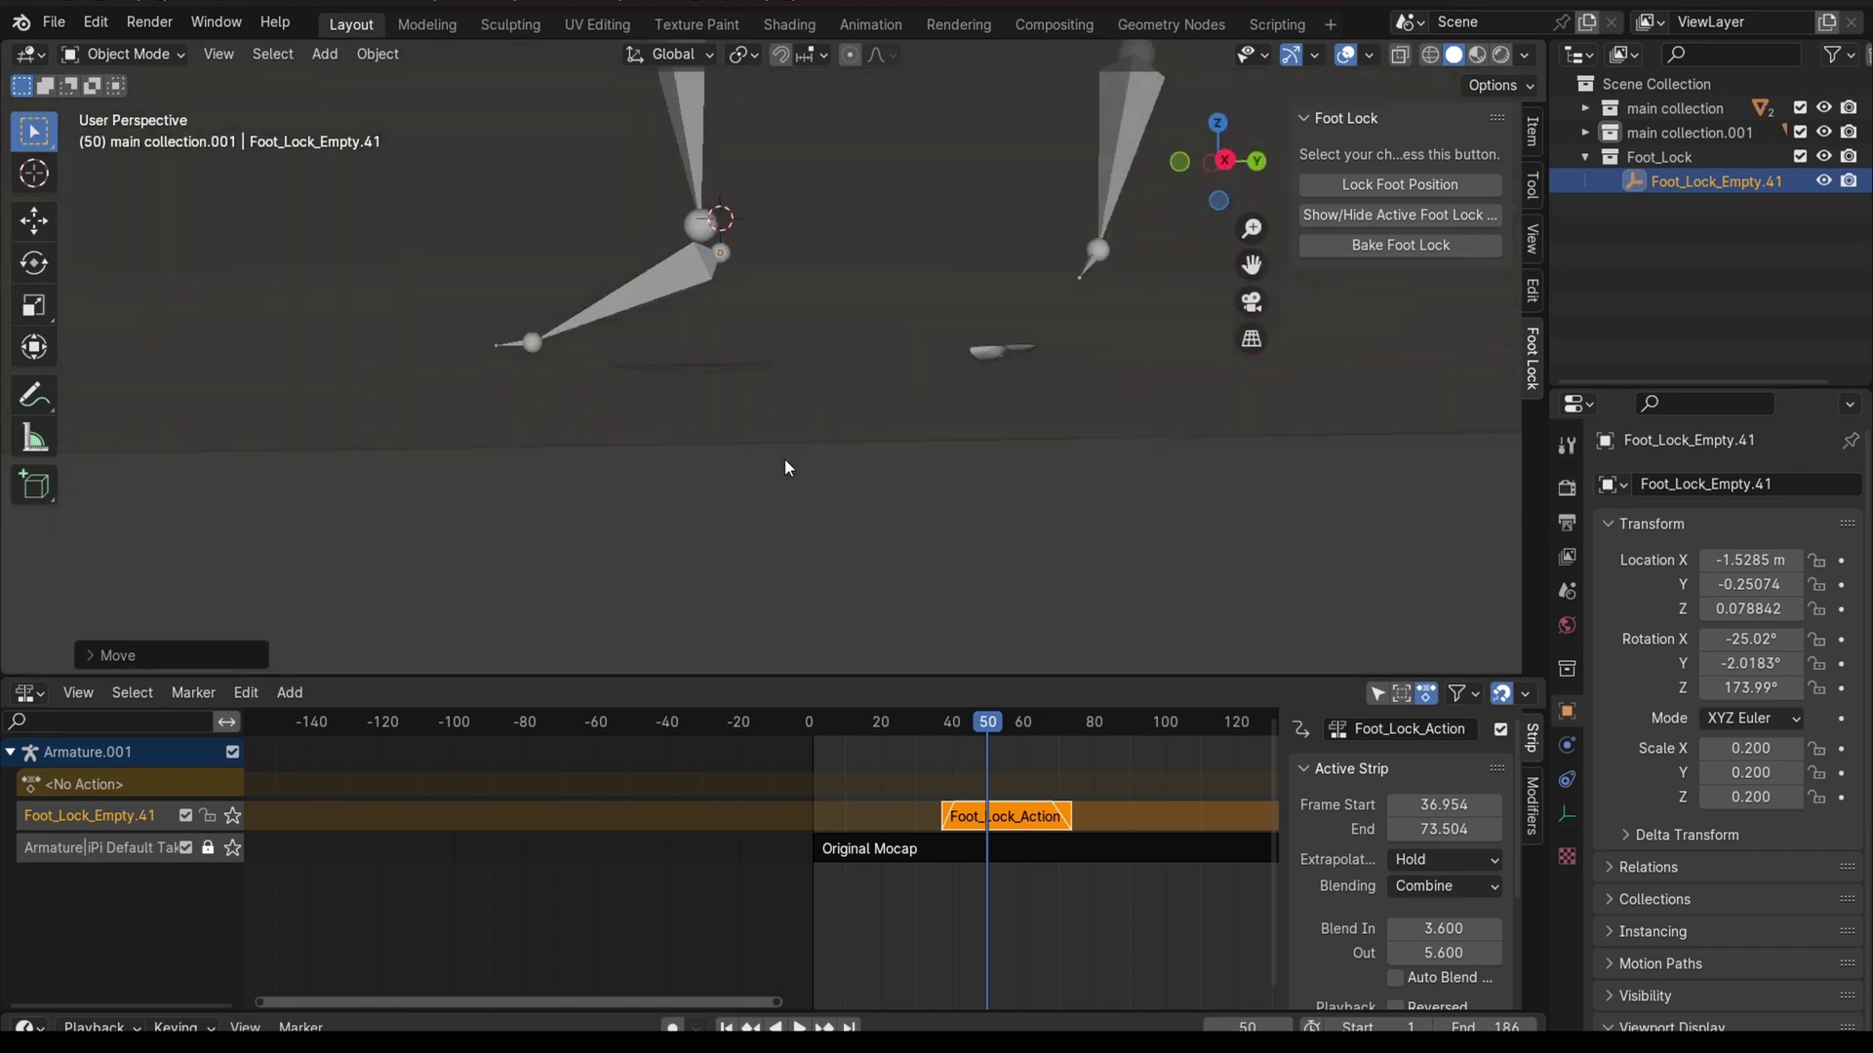
key(r)
click(649, 501)
mouse_move(649, 501)
middle_down()
mouse_move(630, 497)
mouse_move(752, 468)
mouse_move(766, 511)
mouse_move(916, 654)
middle_up()
mouse_move(988, 720)
mouse_down()
mouse_move(868, 735)
mouse_move(974, 739)
mouse_up()
key(space)
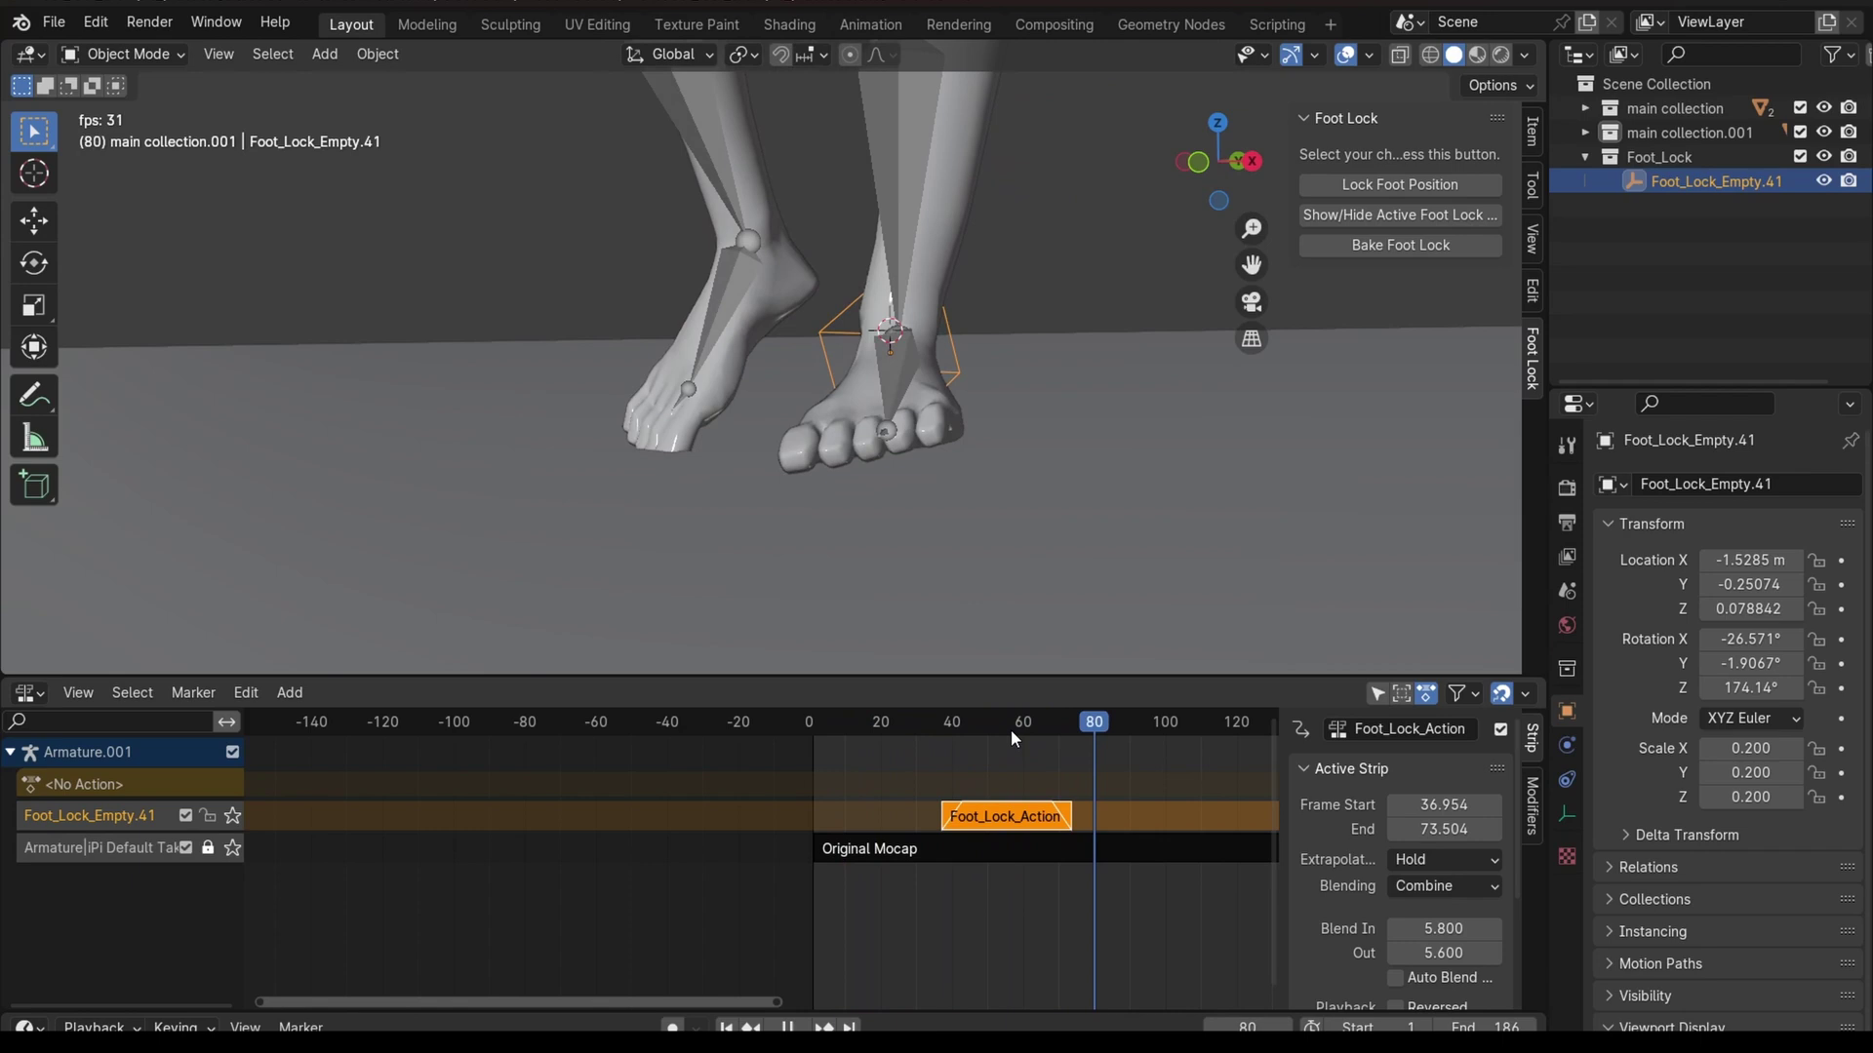
key(space)
key(shift+alt+z)
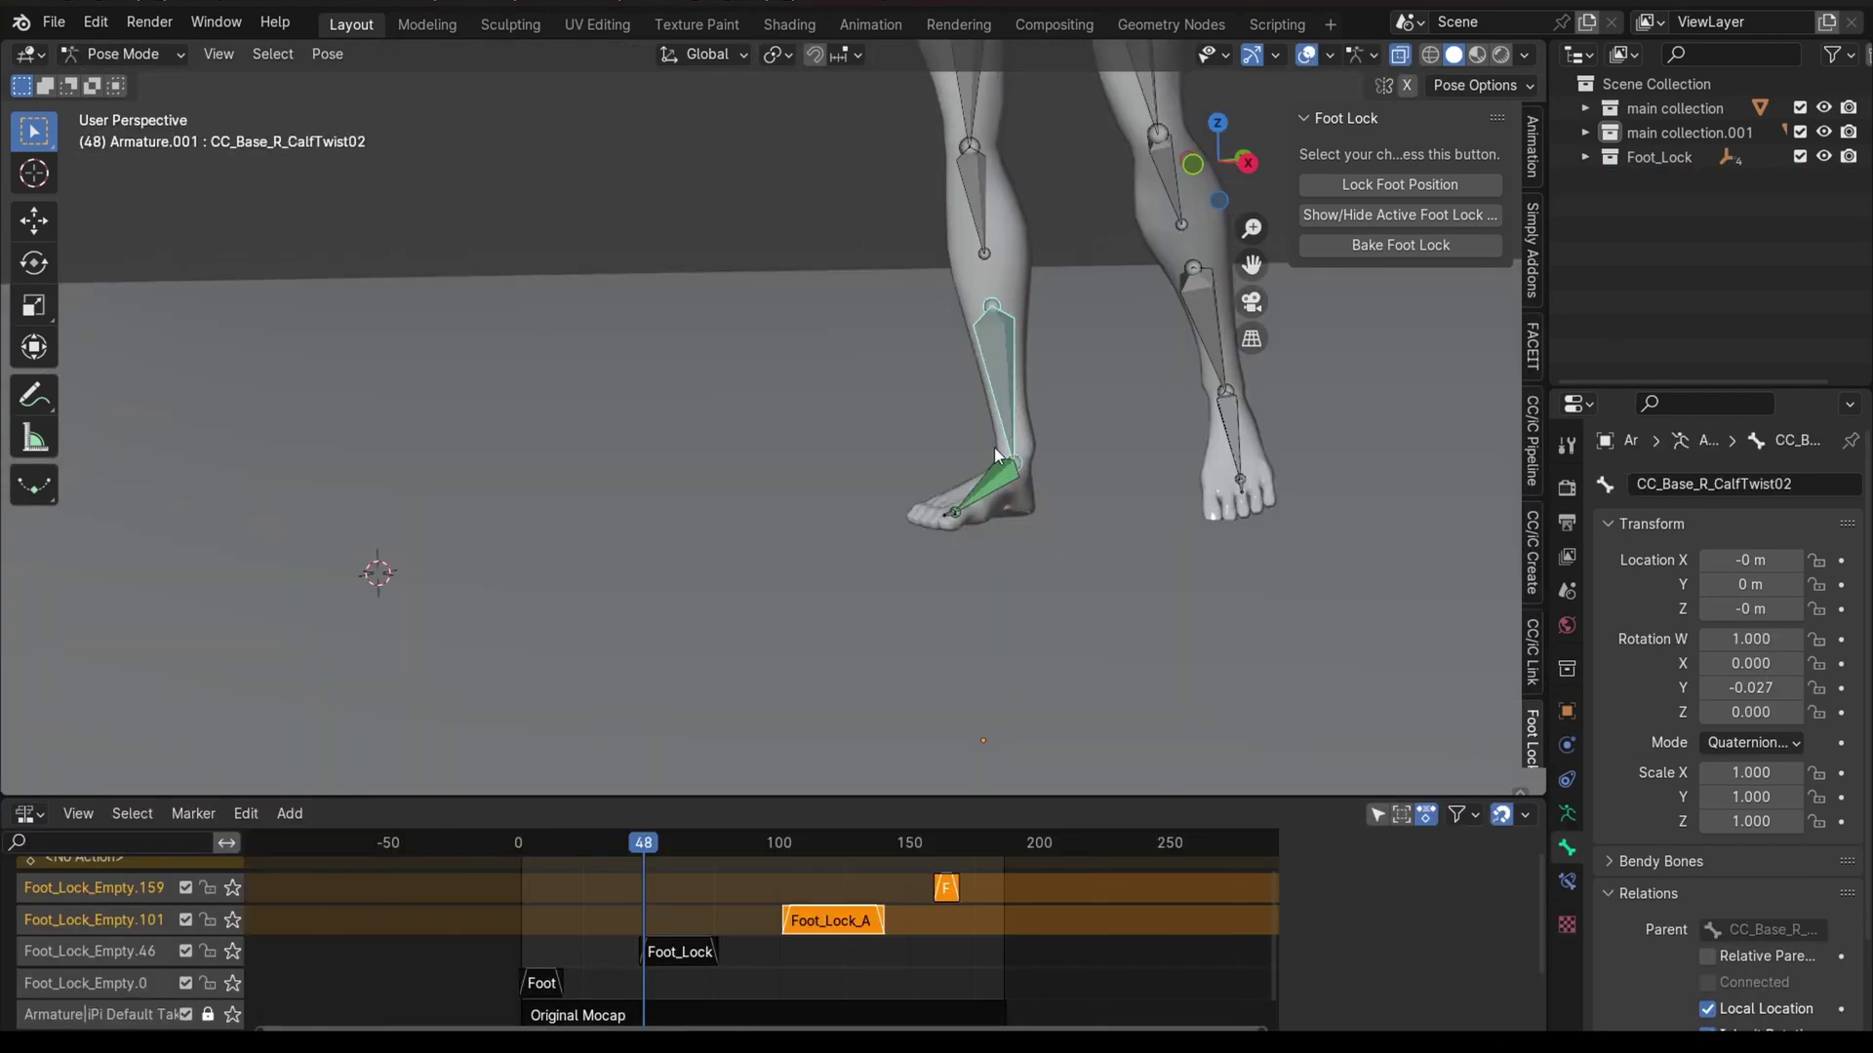
- Bake the foot lock onto the CC_Base_R_Foot bone and scrub to check the motion
click(986, 480)
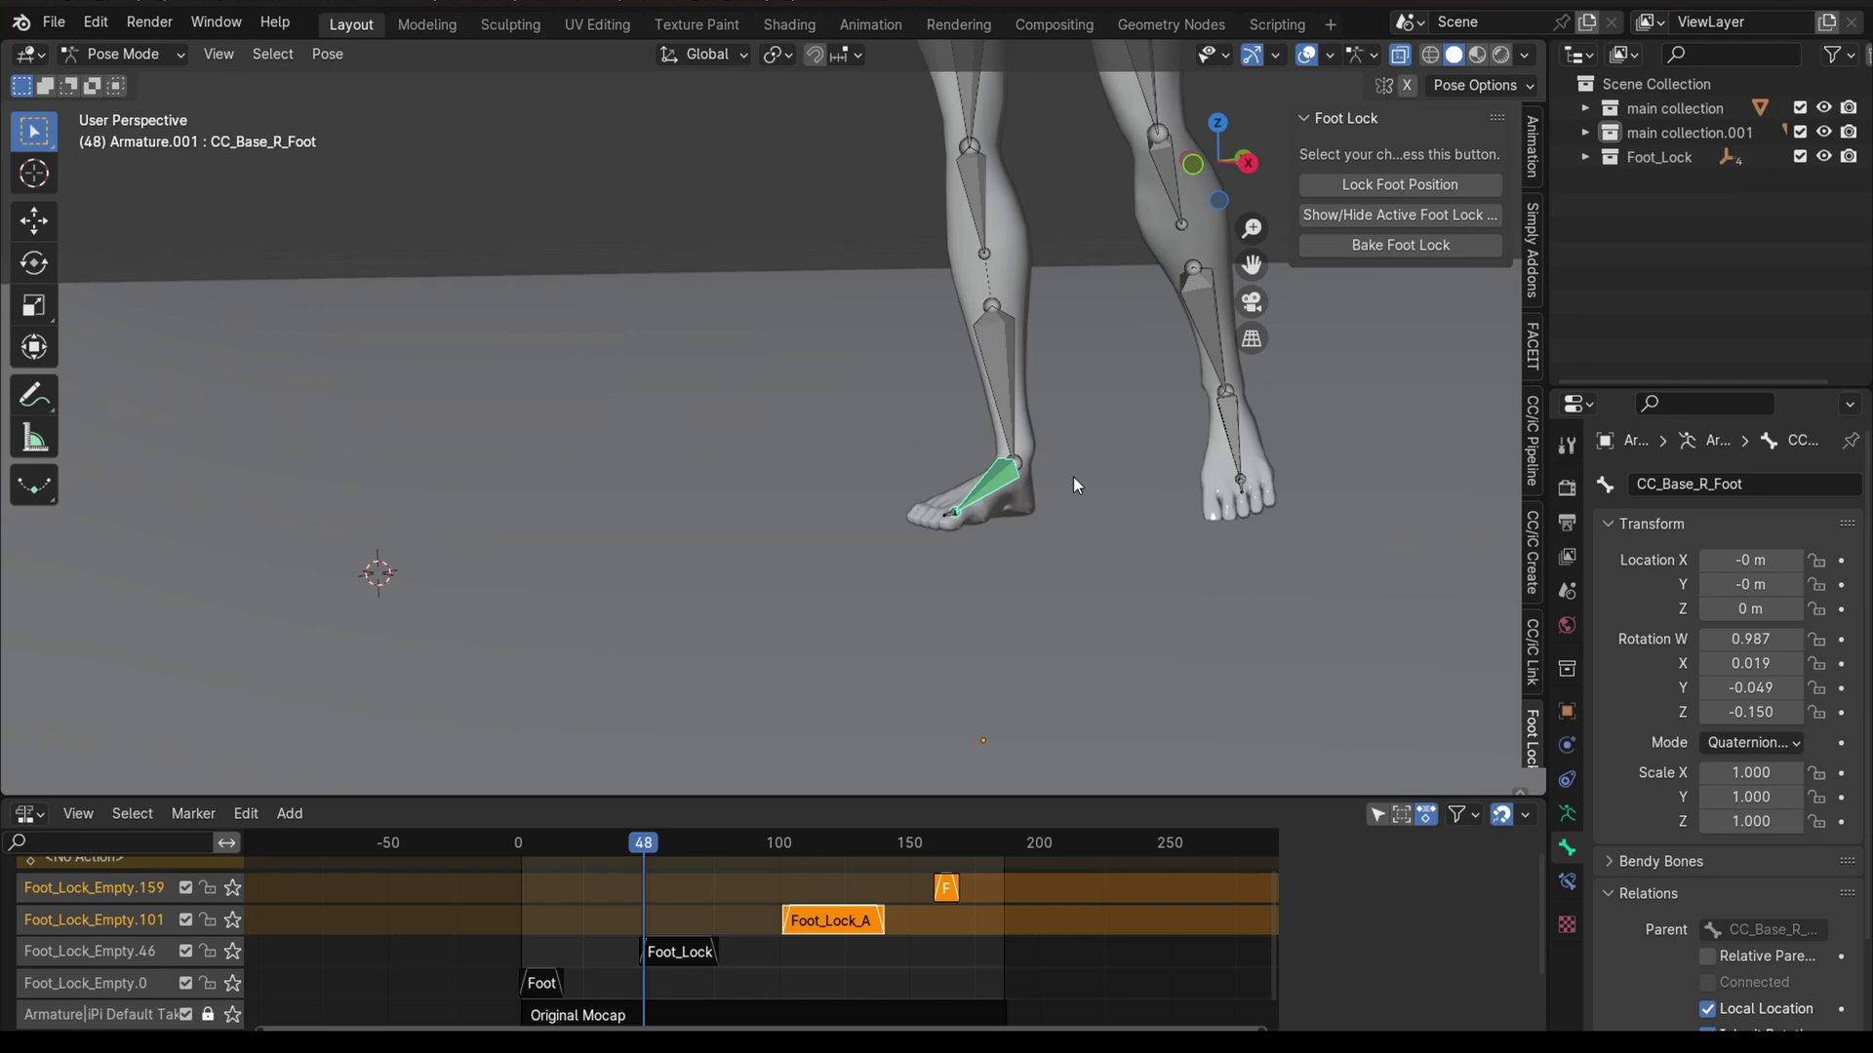
click(1385, 246)
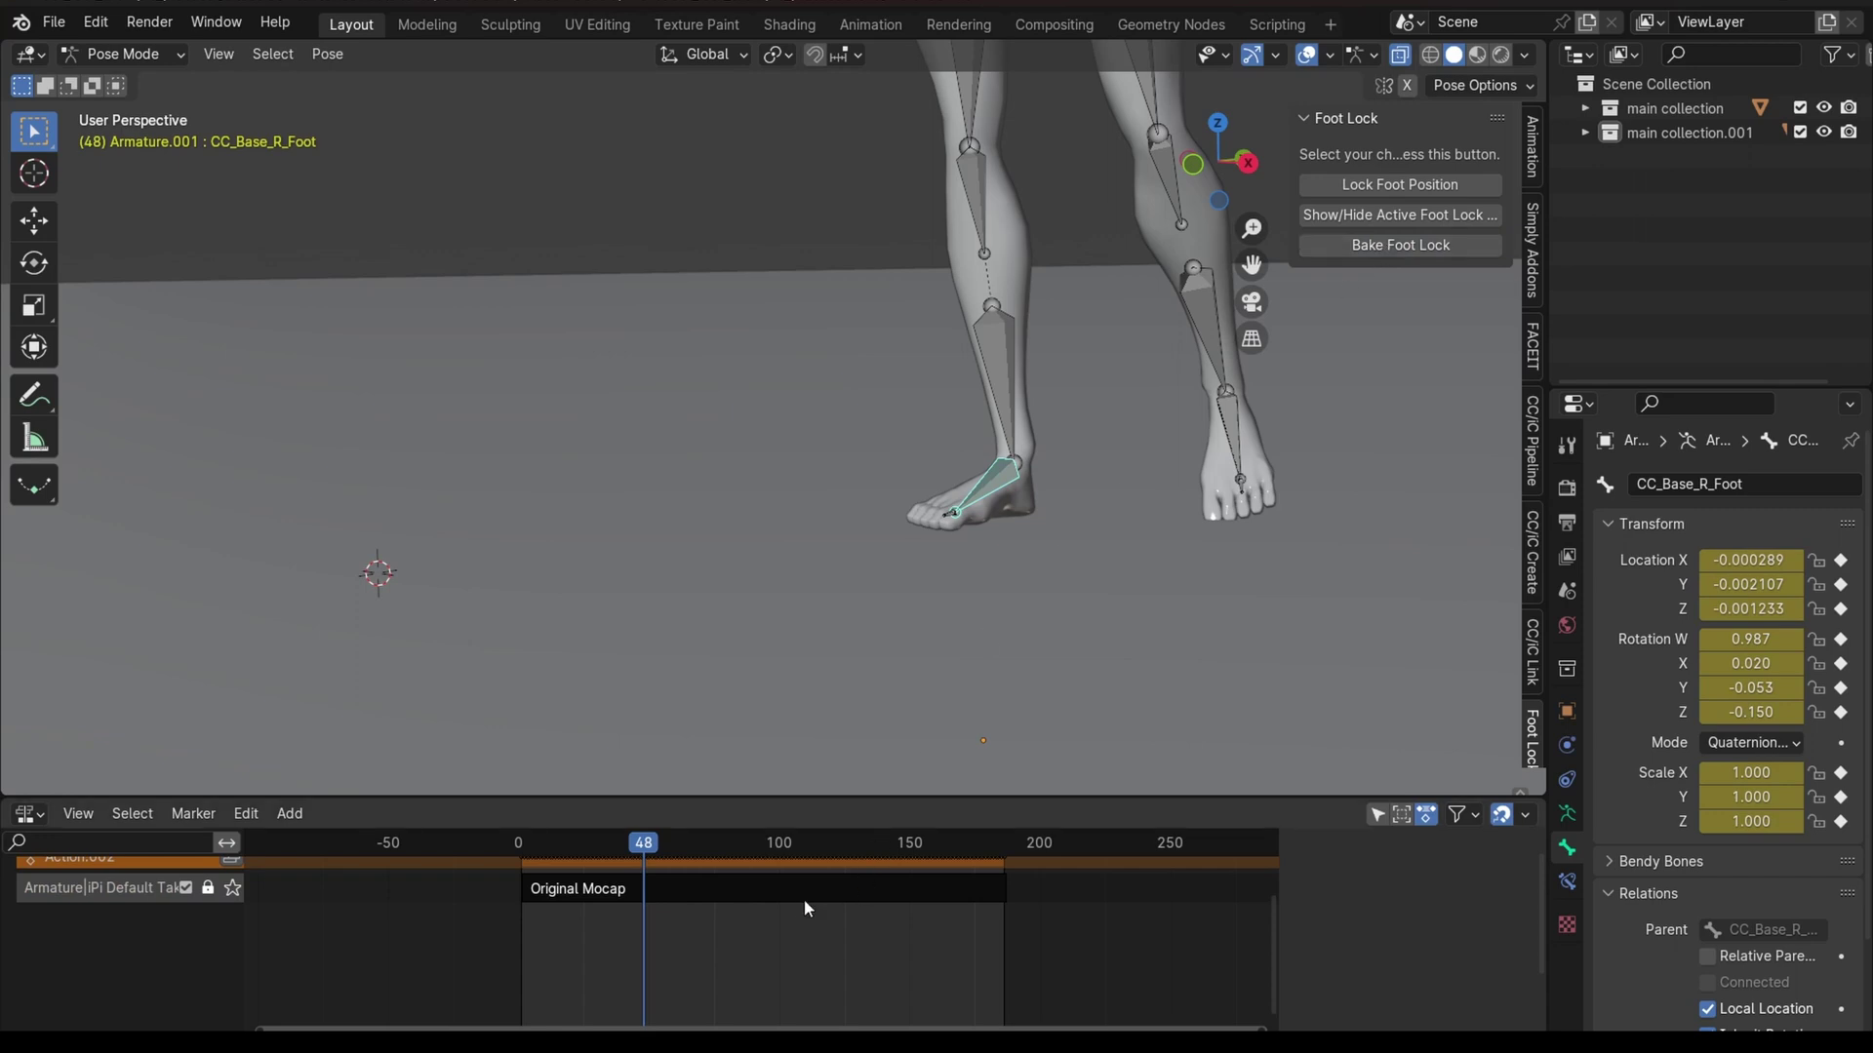
shift+scroll(796, 901, up, 2)
scroll(700, 885, up, 2)
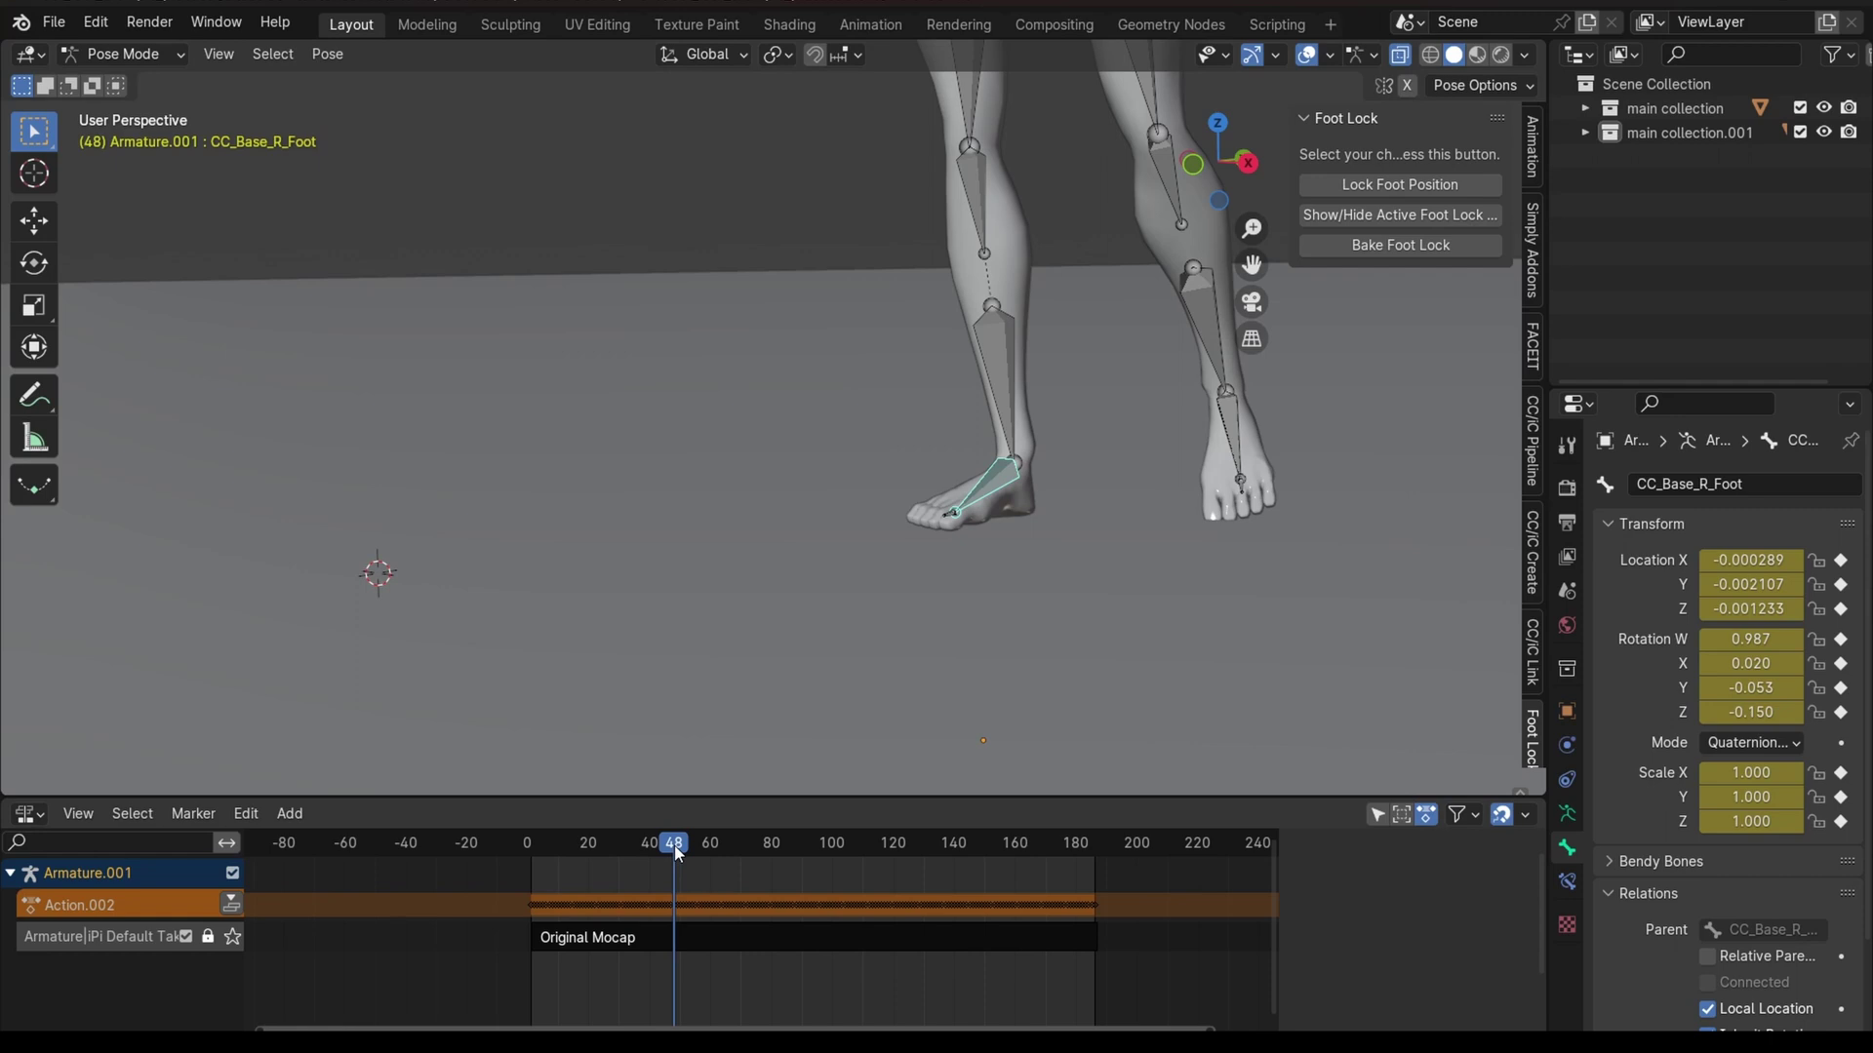
drag(675, 846, 689, 863)
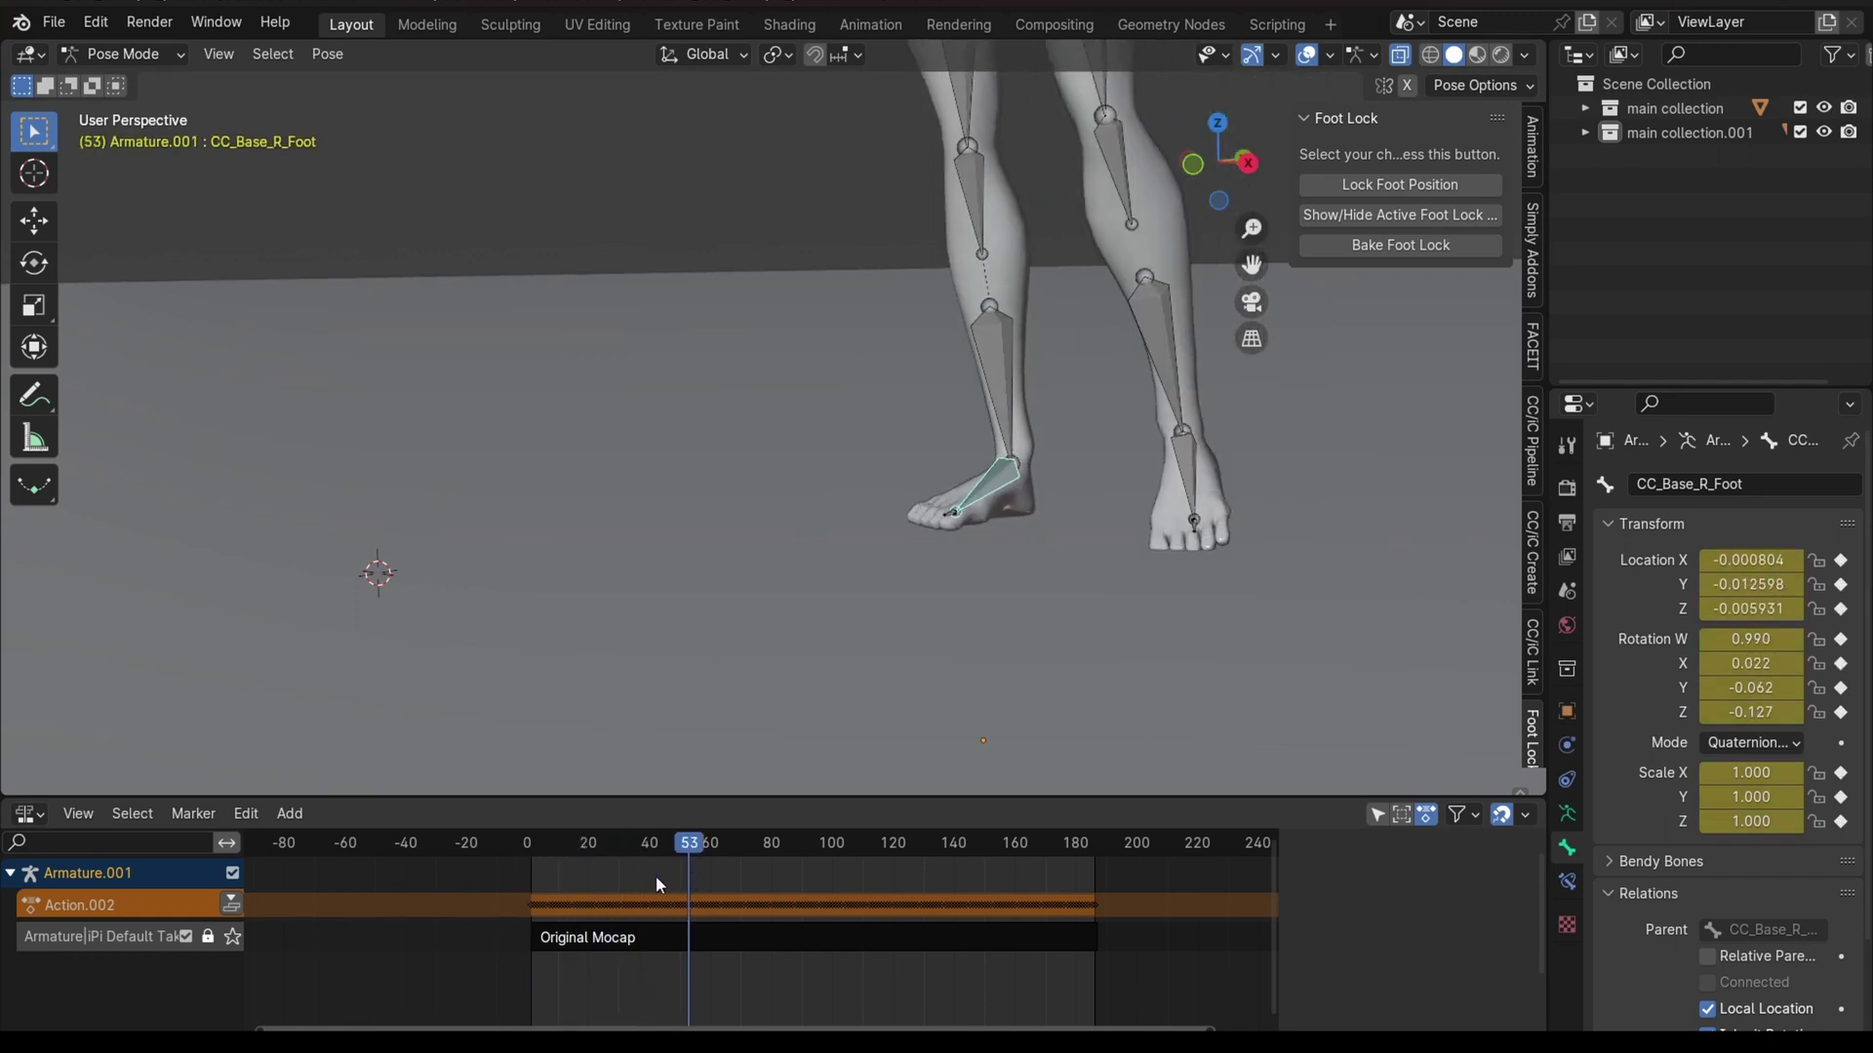
- Push Action.002 down and rename the new strip 'right foot correction'
click(226, 905)
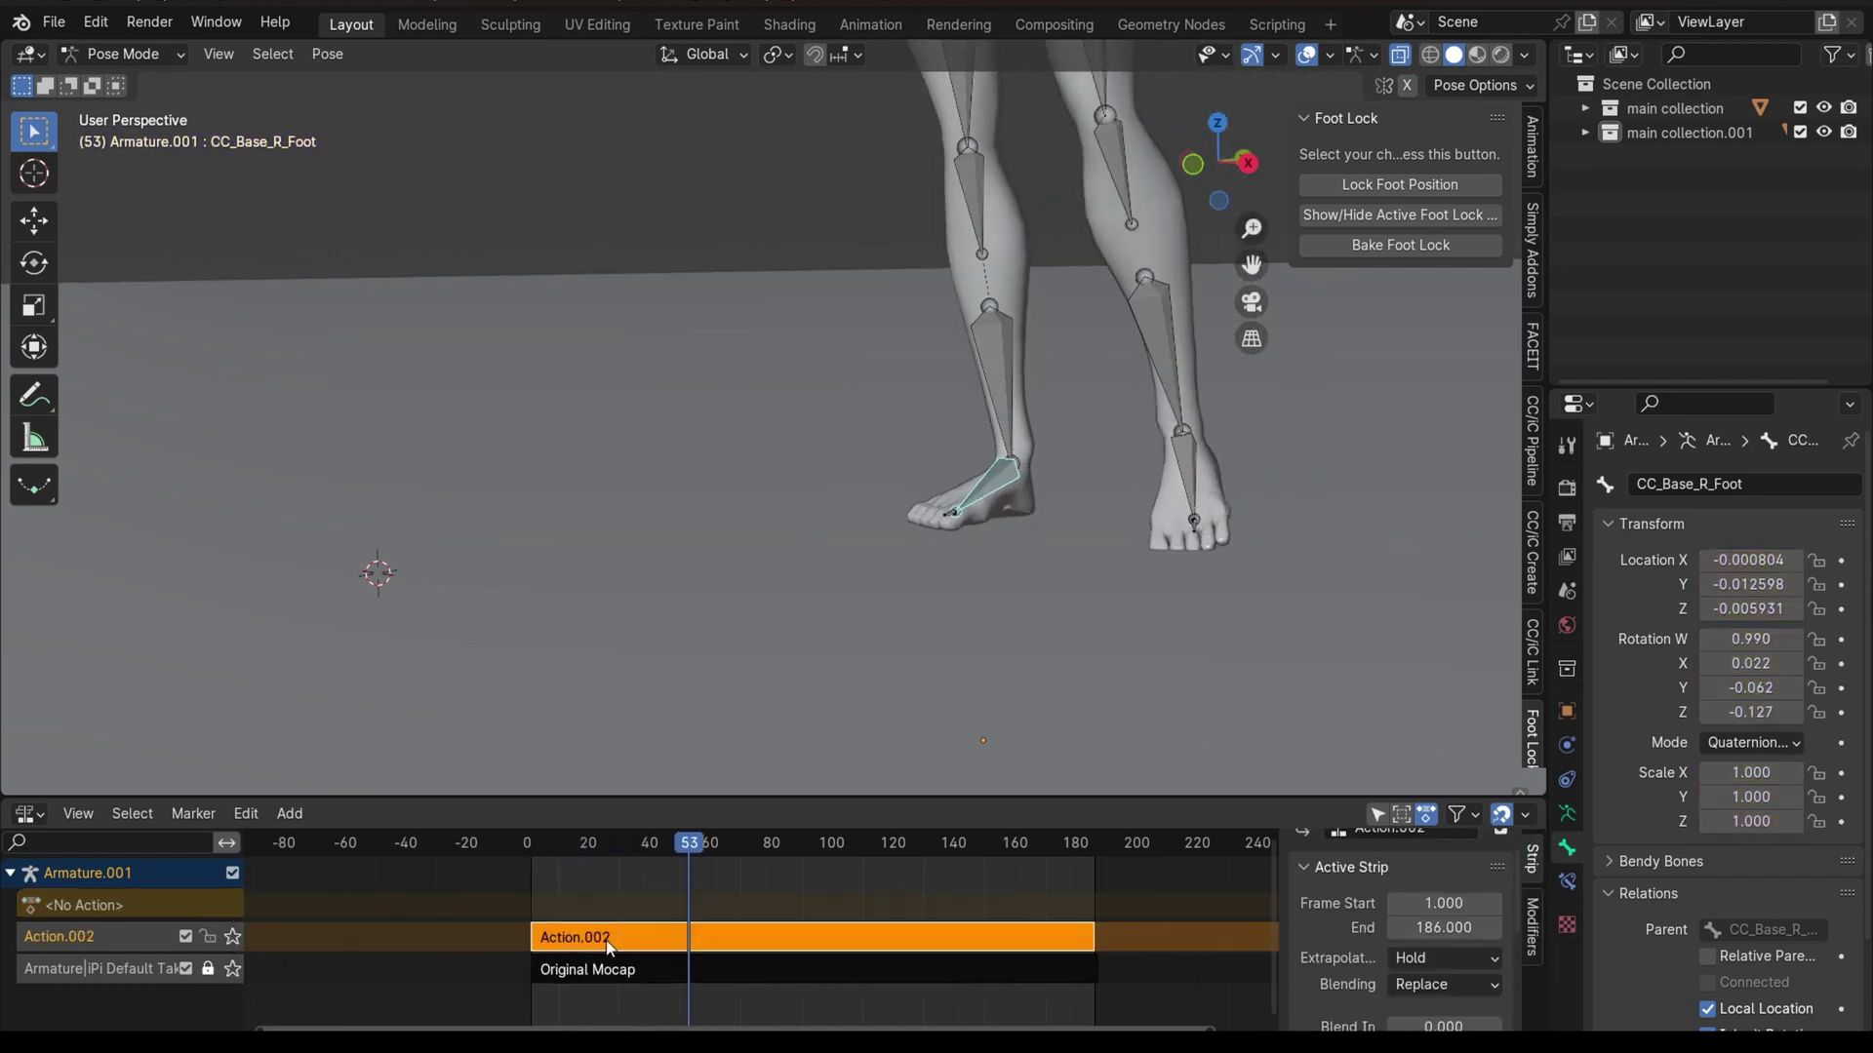
key(F2)
text(right foot correction)
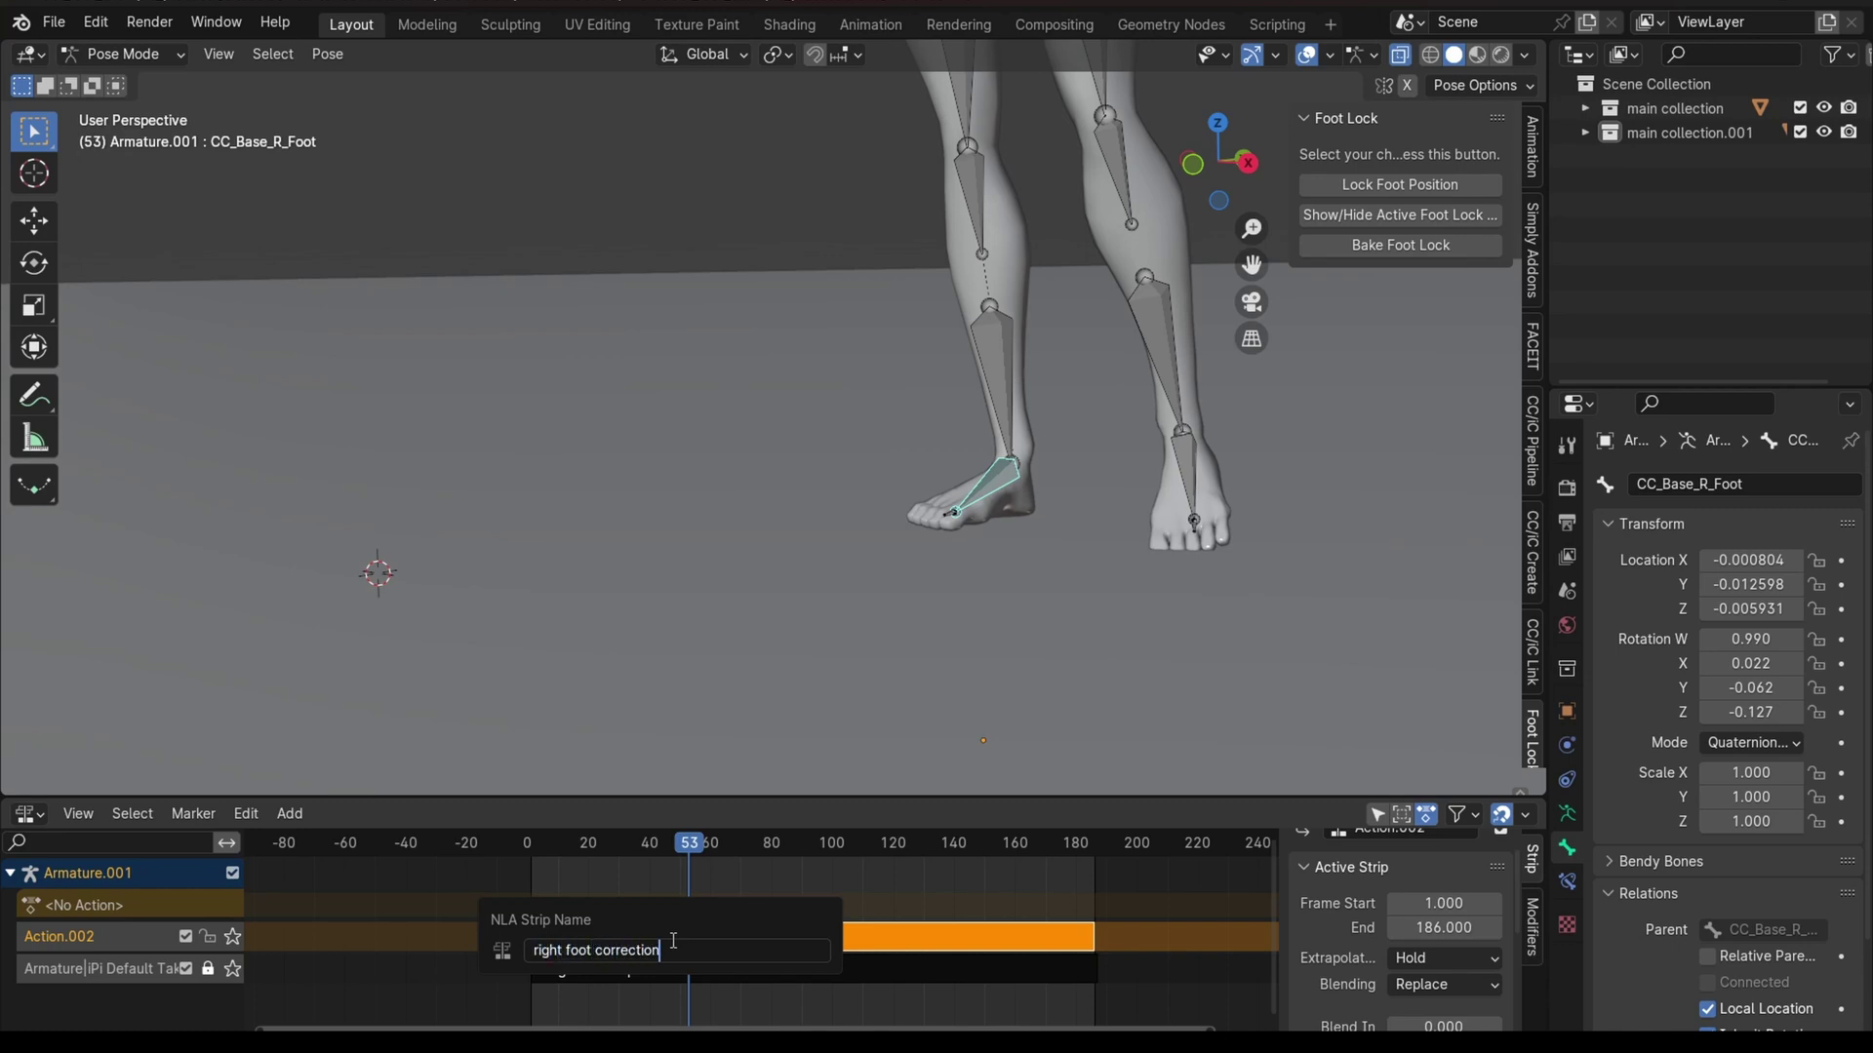
key(Return)
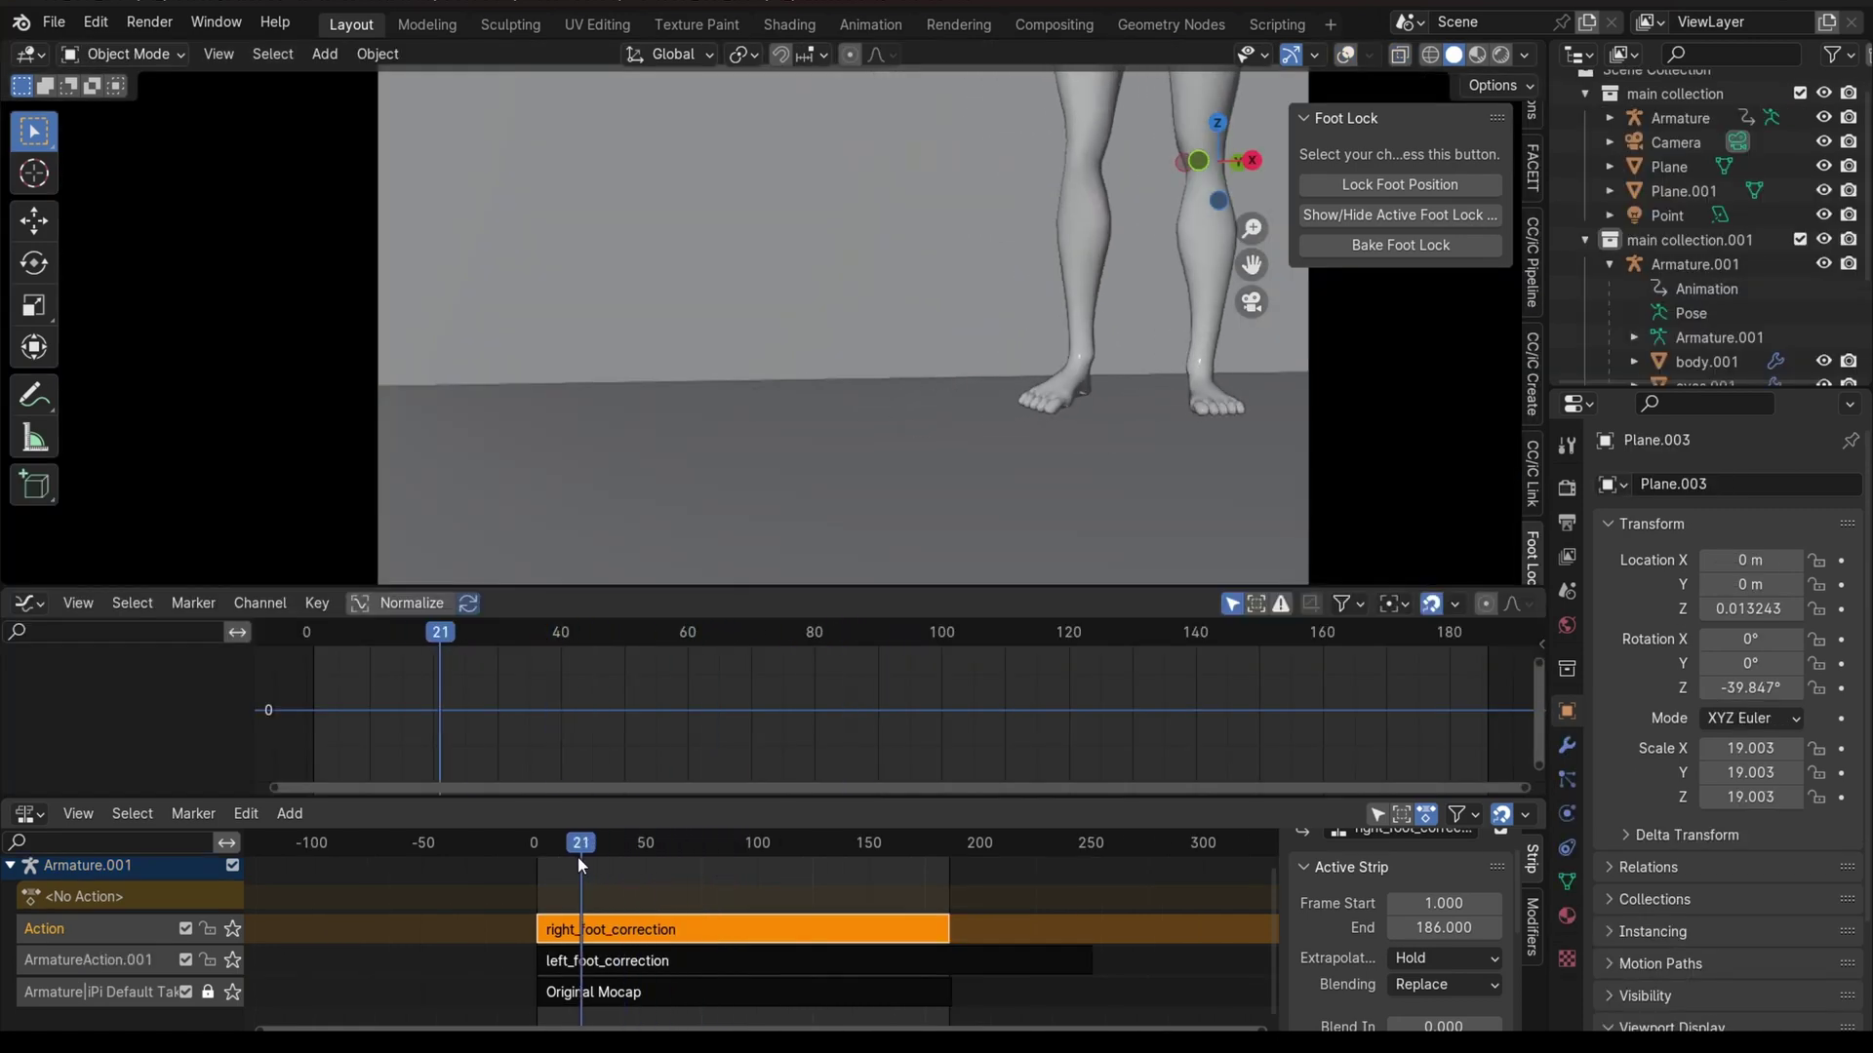
click(605, 891)
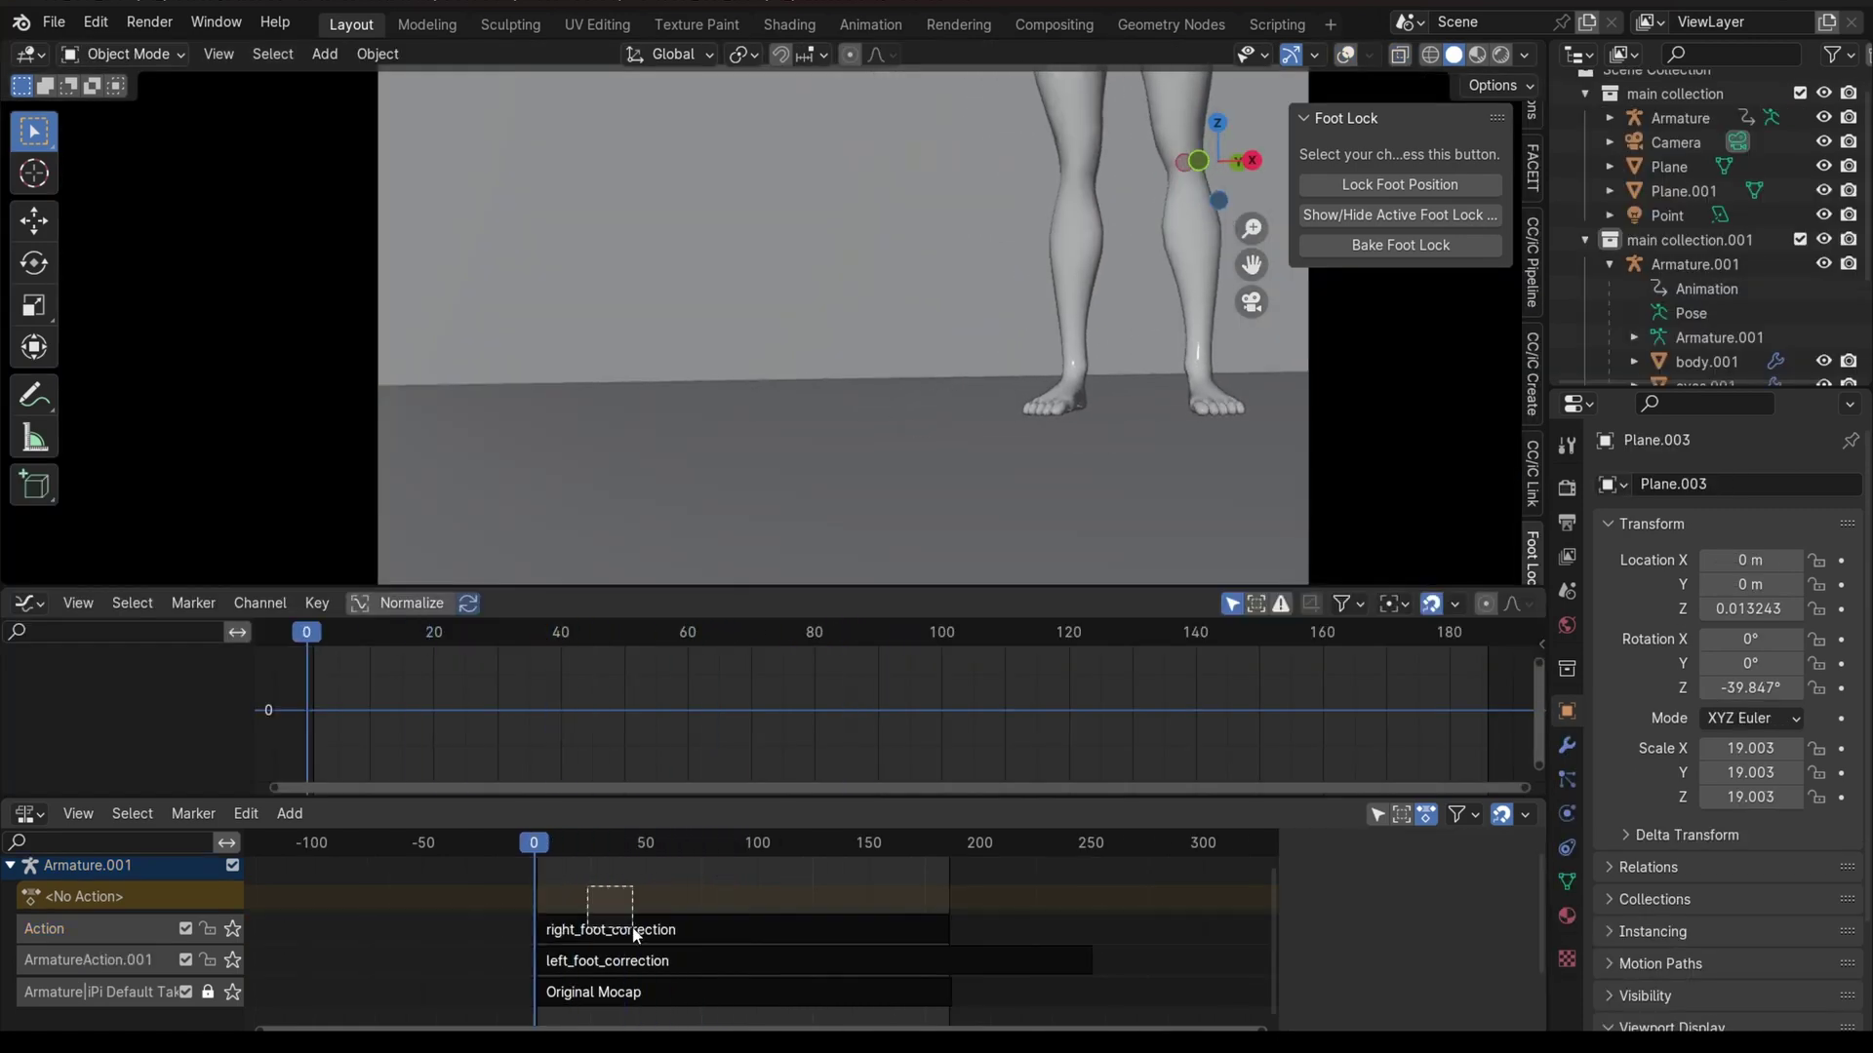
drag(587, 886, 638, 954)
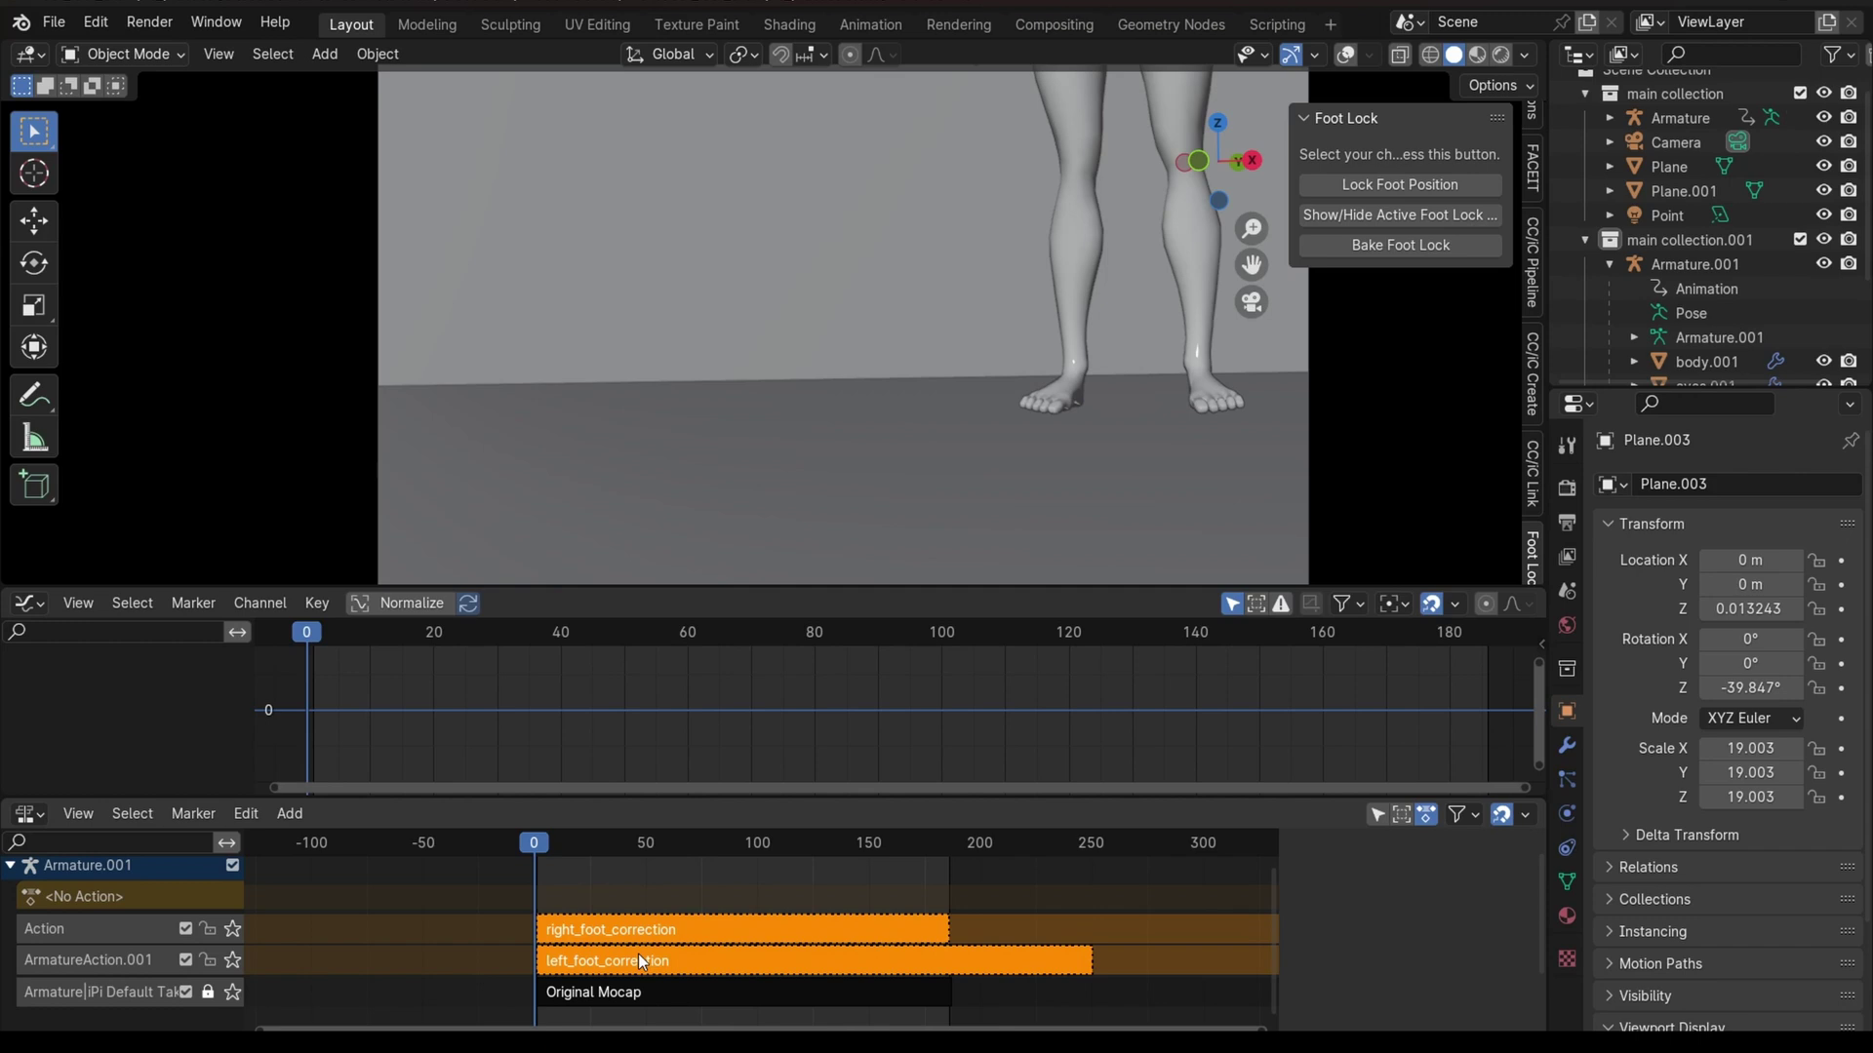
key(space)
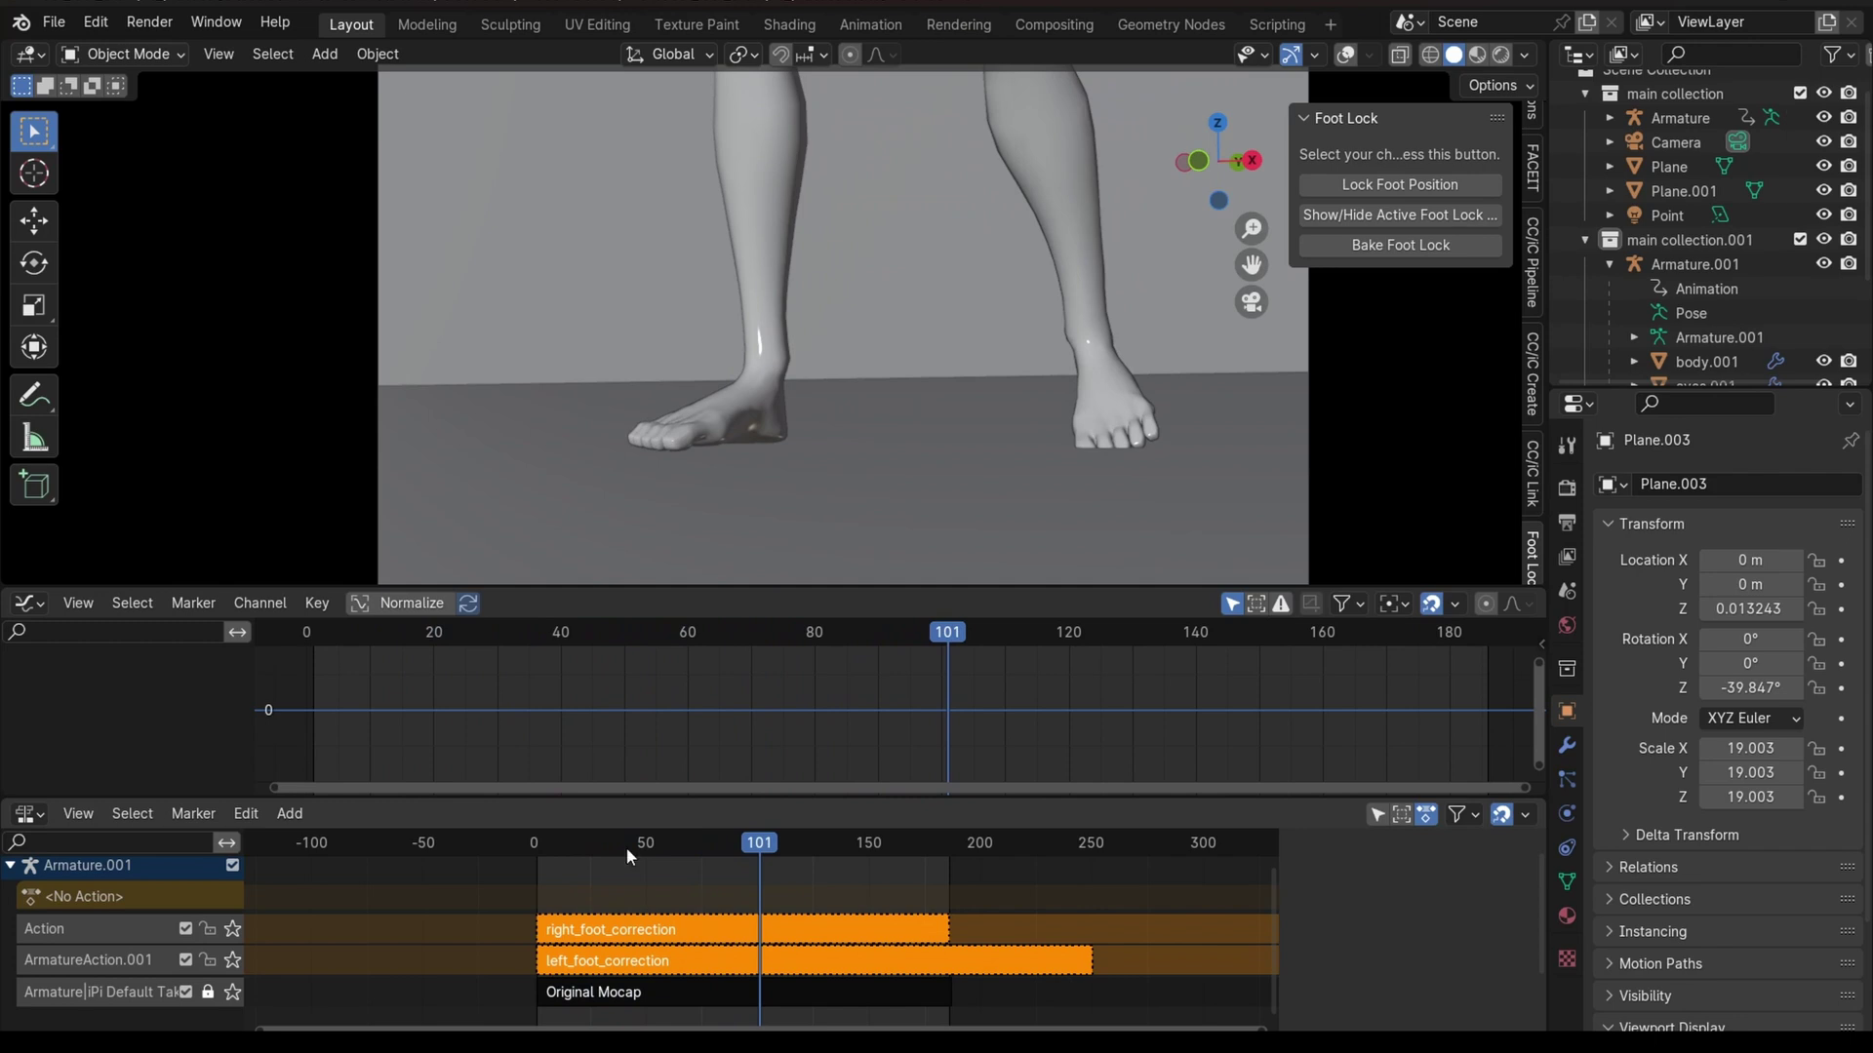
click(646, 962)
key(n)
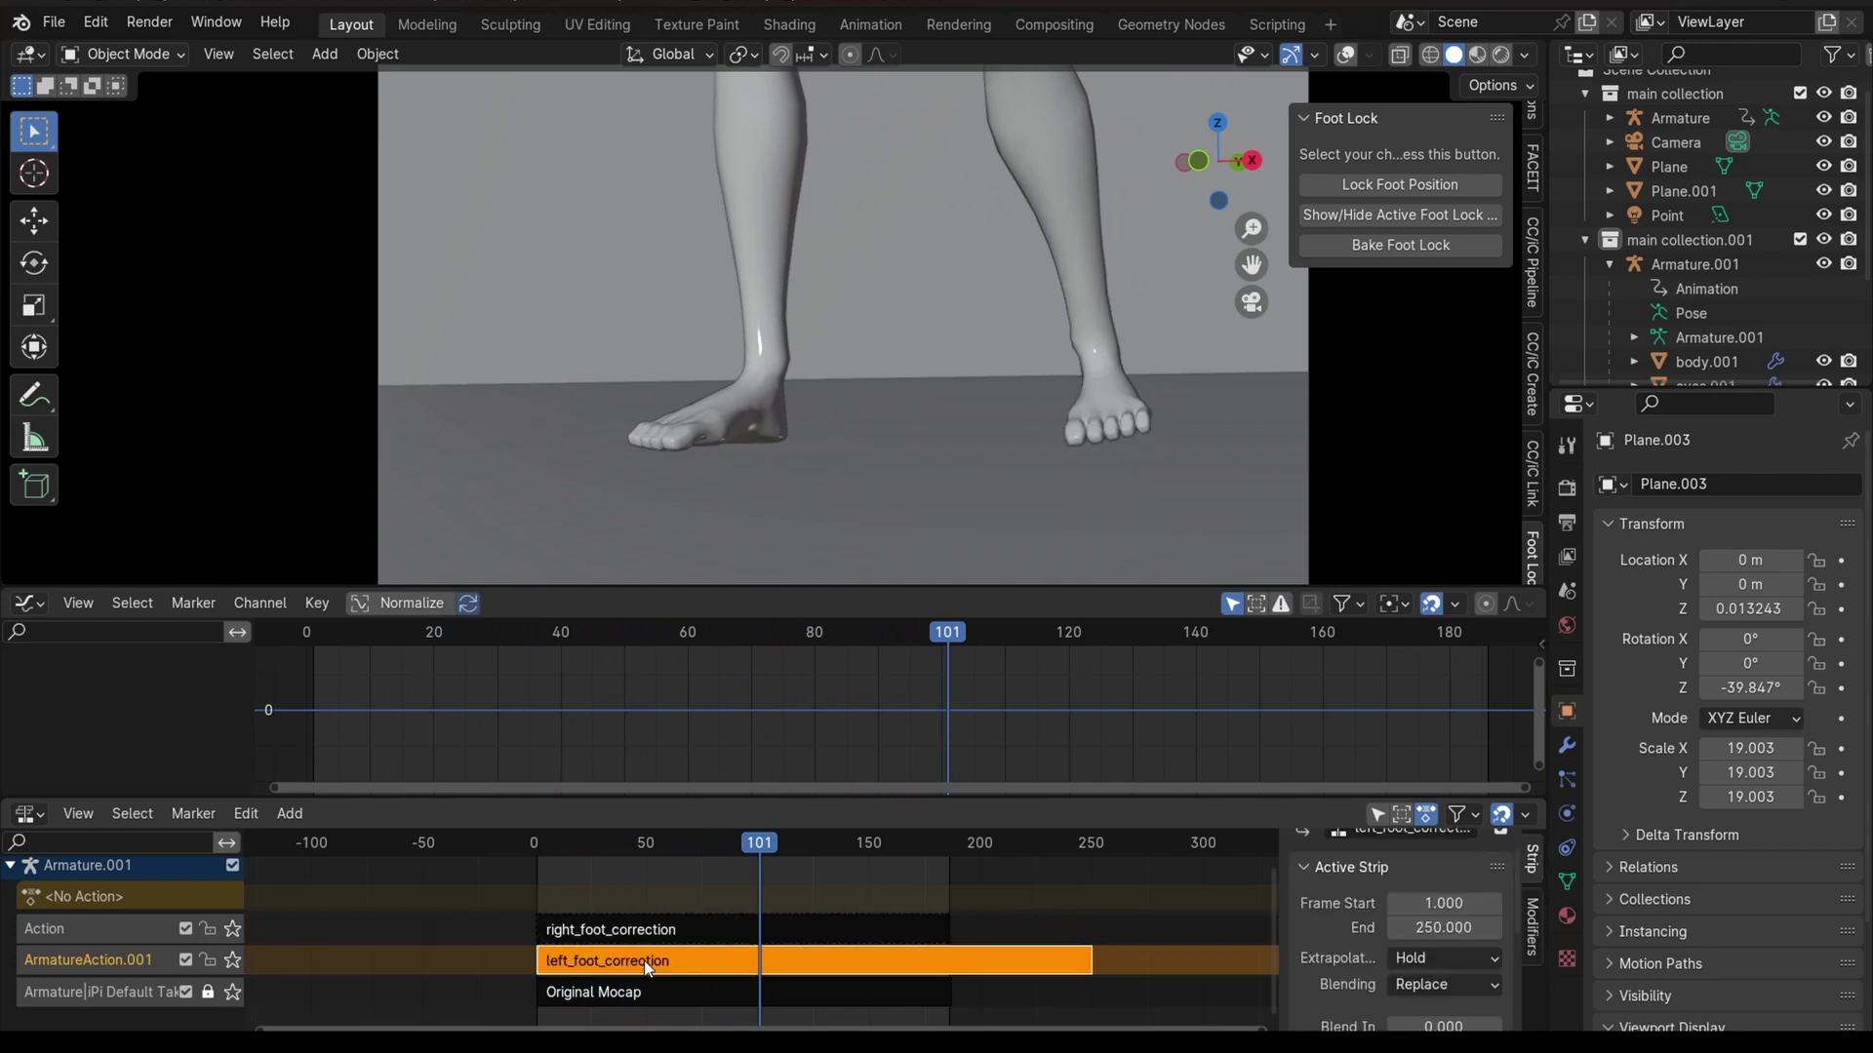
click(649, 929)
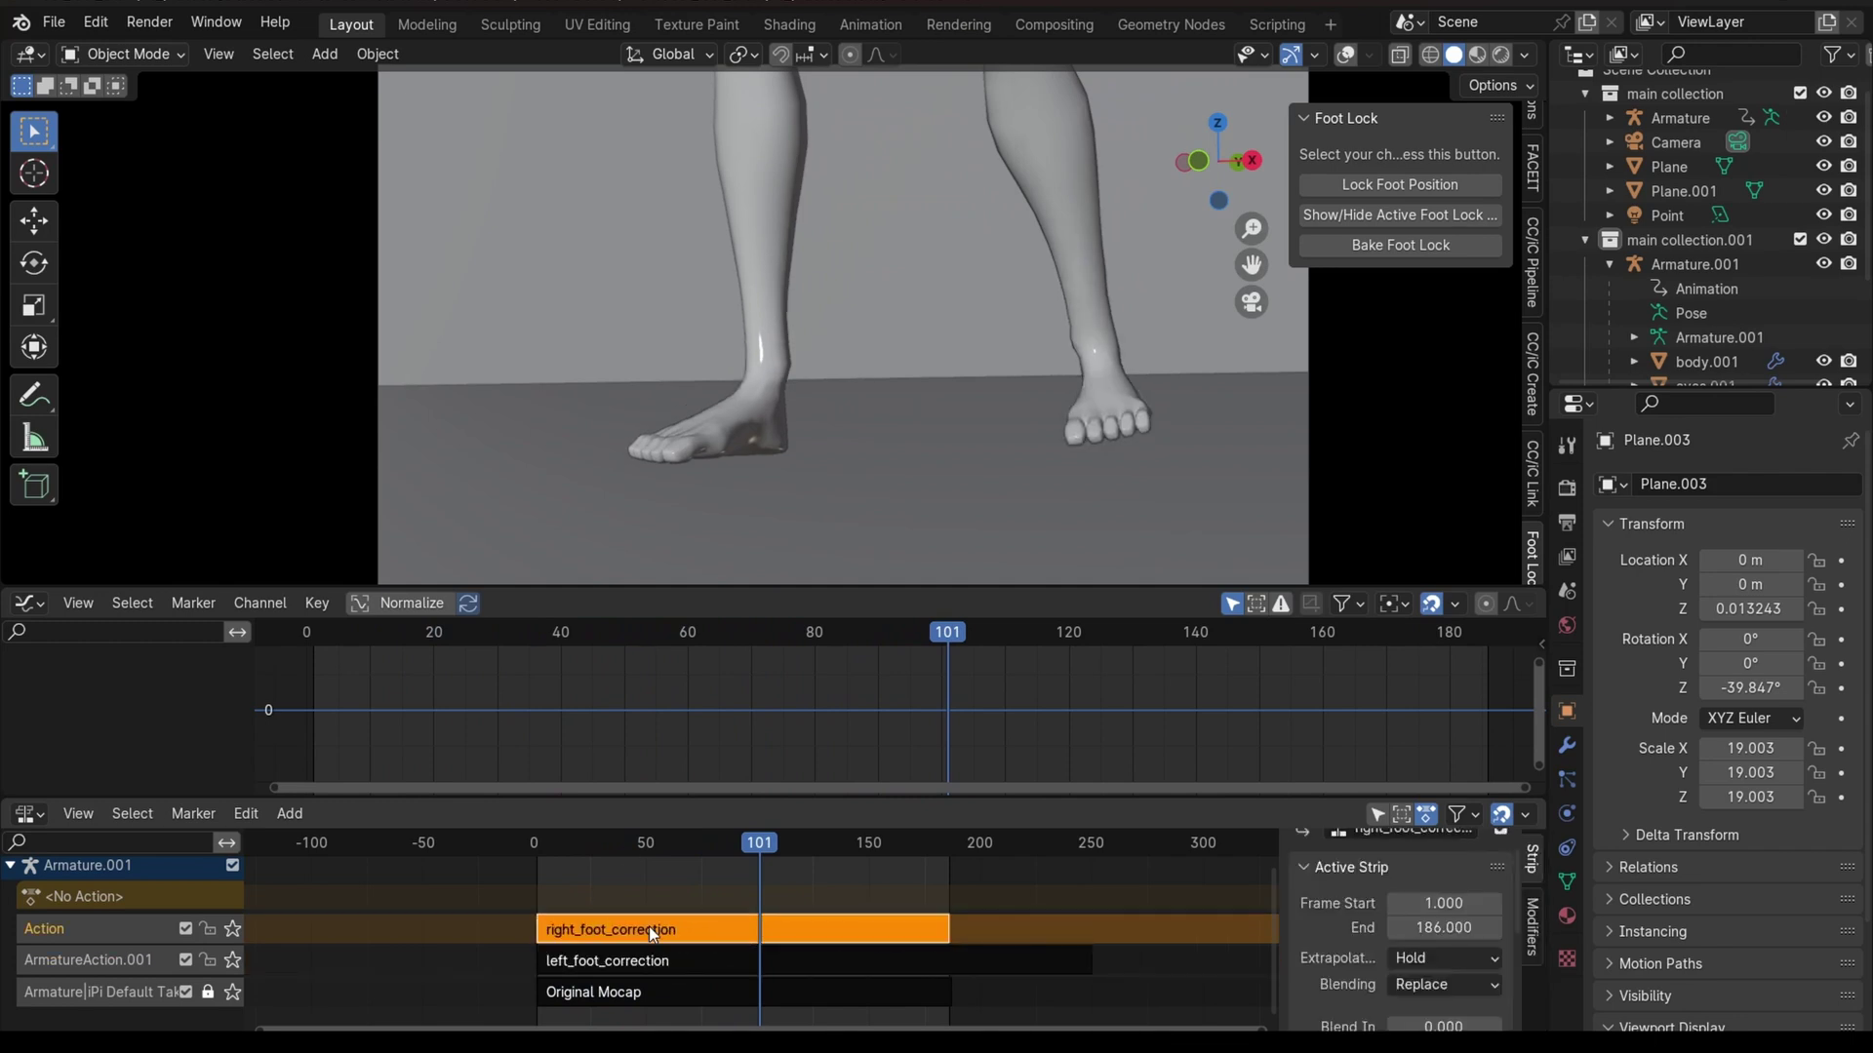
mouse_move(751, 848)
mouse_down()
mouse_move(702, 874)
mouse_move(759, 880)
mouse_move(513, 882)
mouse_up()
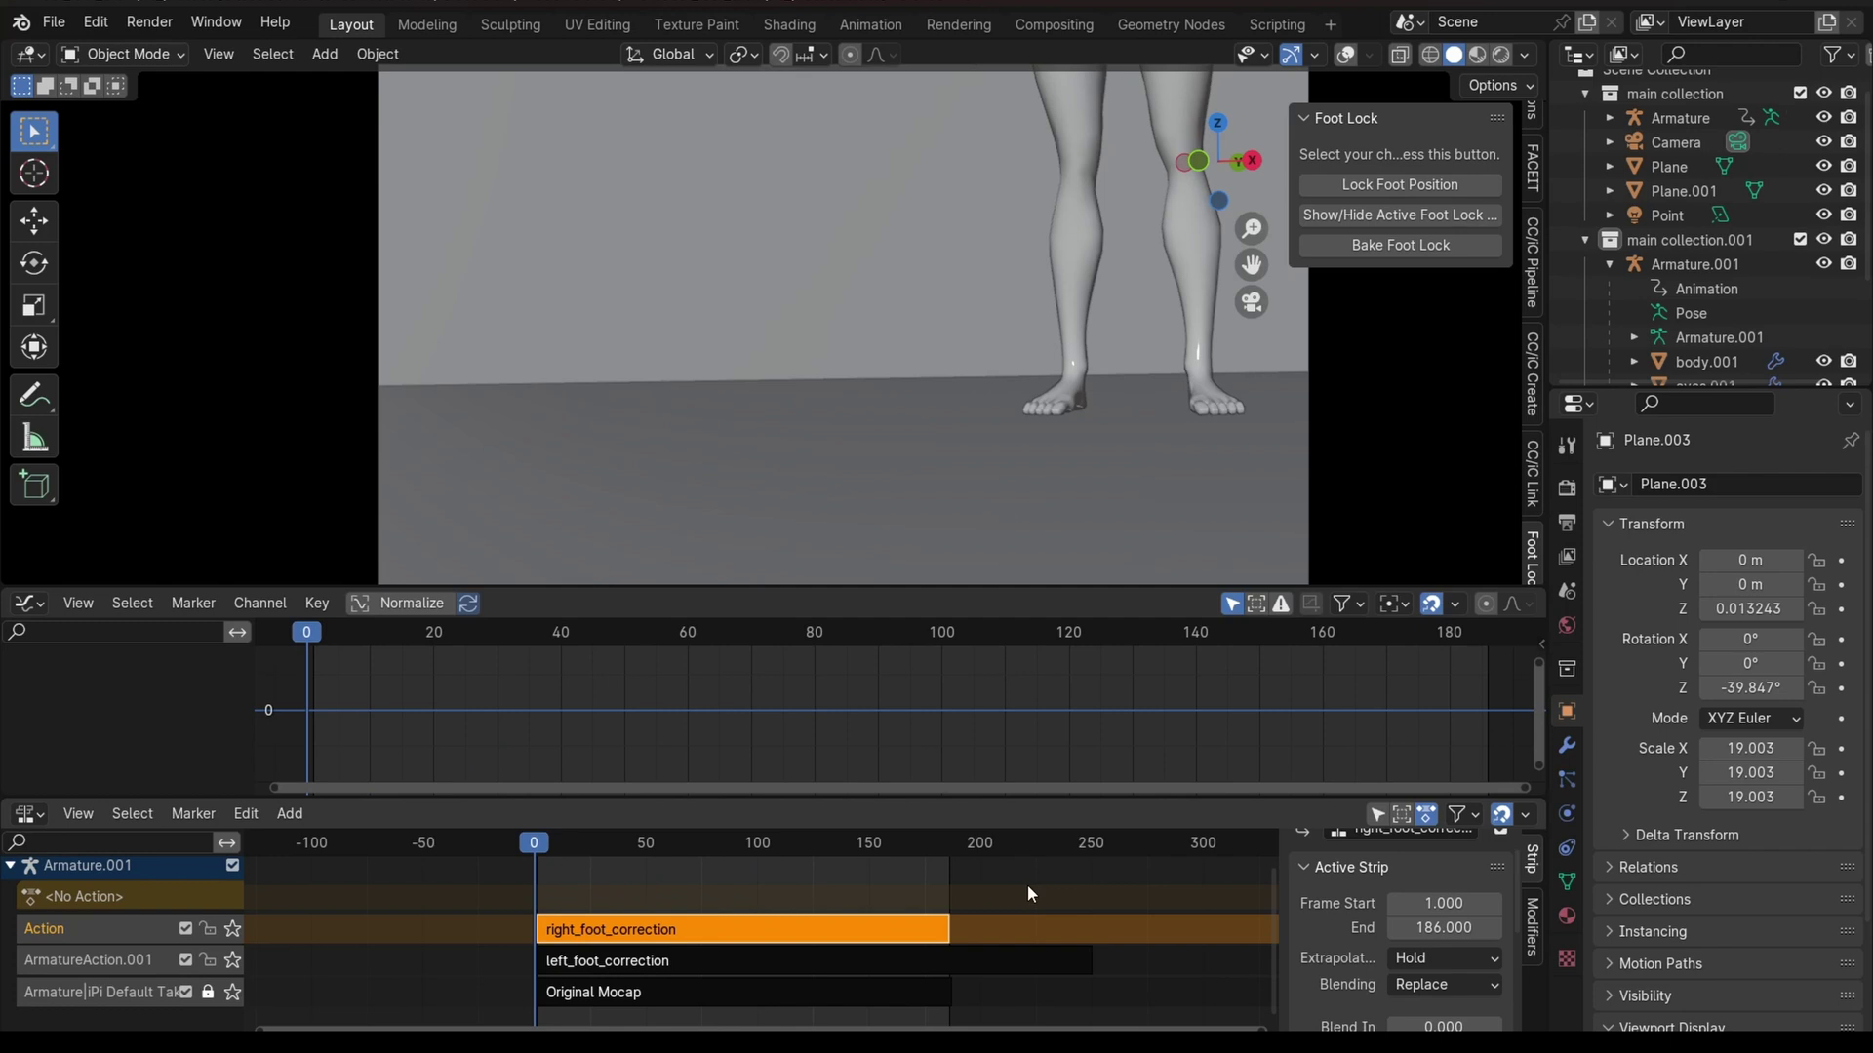
key(space)
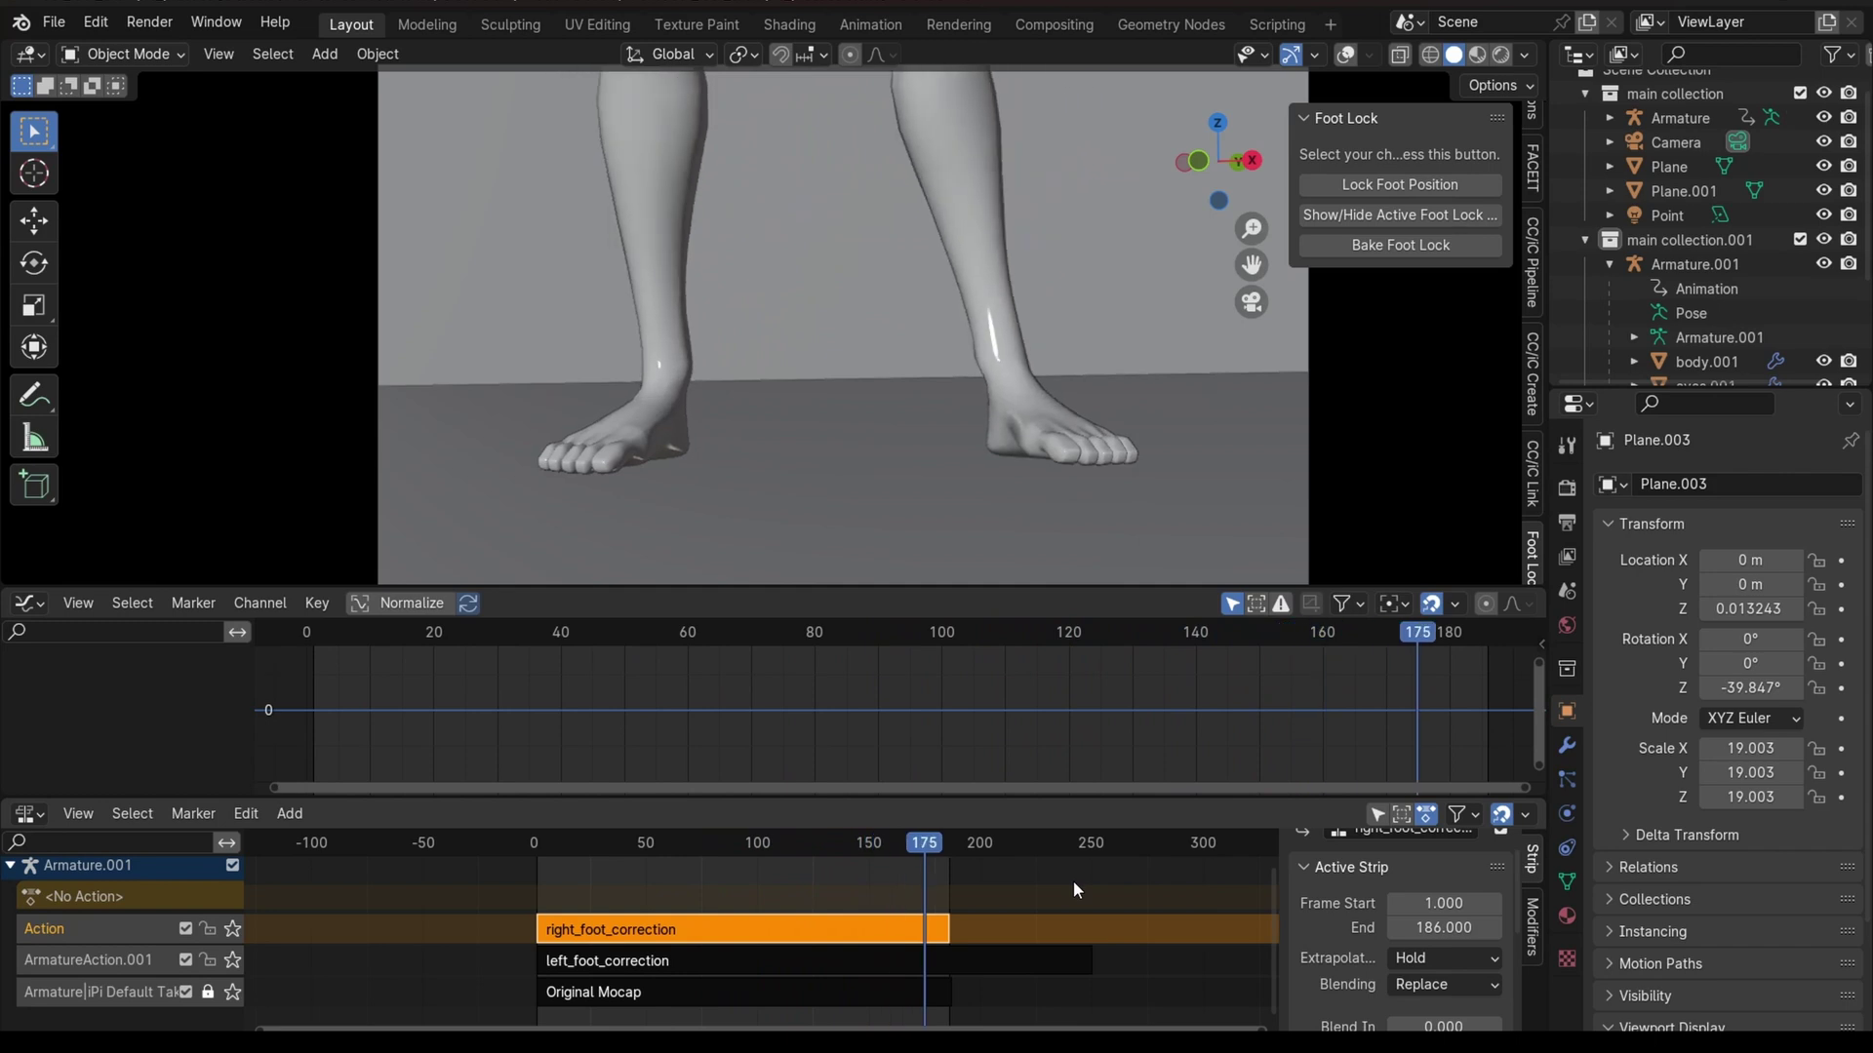
scroll(815, 521, up, 2)
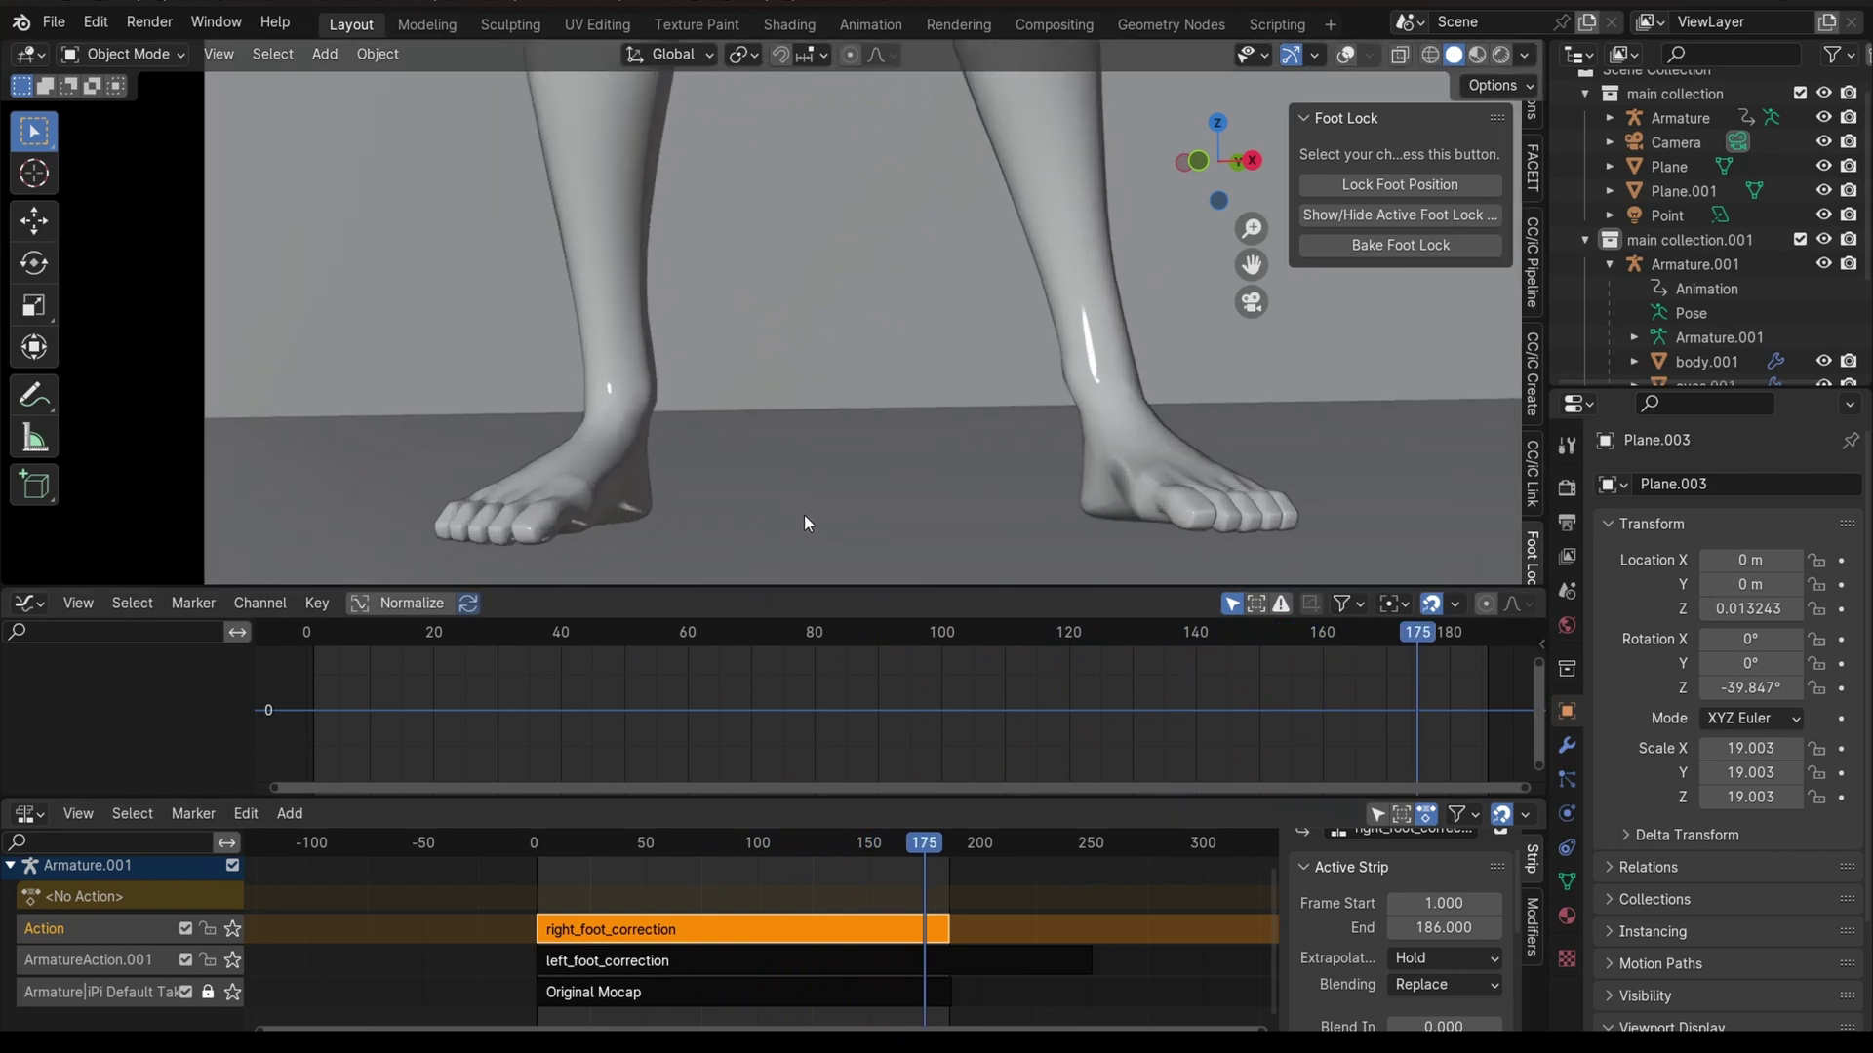
scroll(780, 515, down, 2)
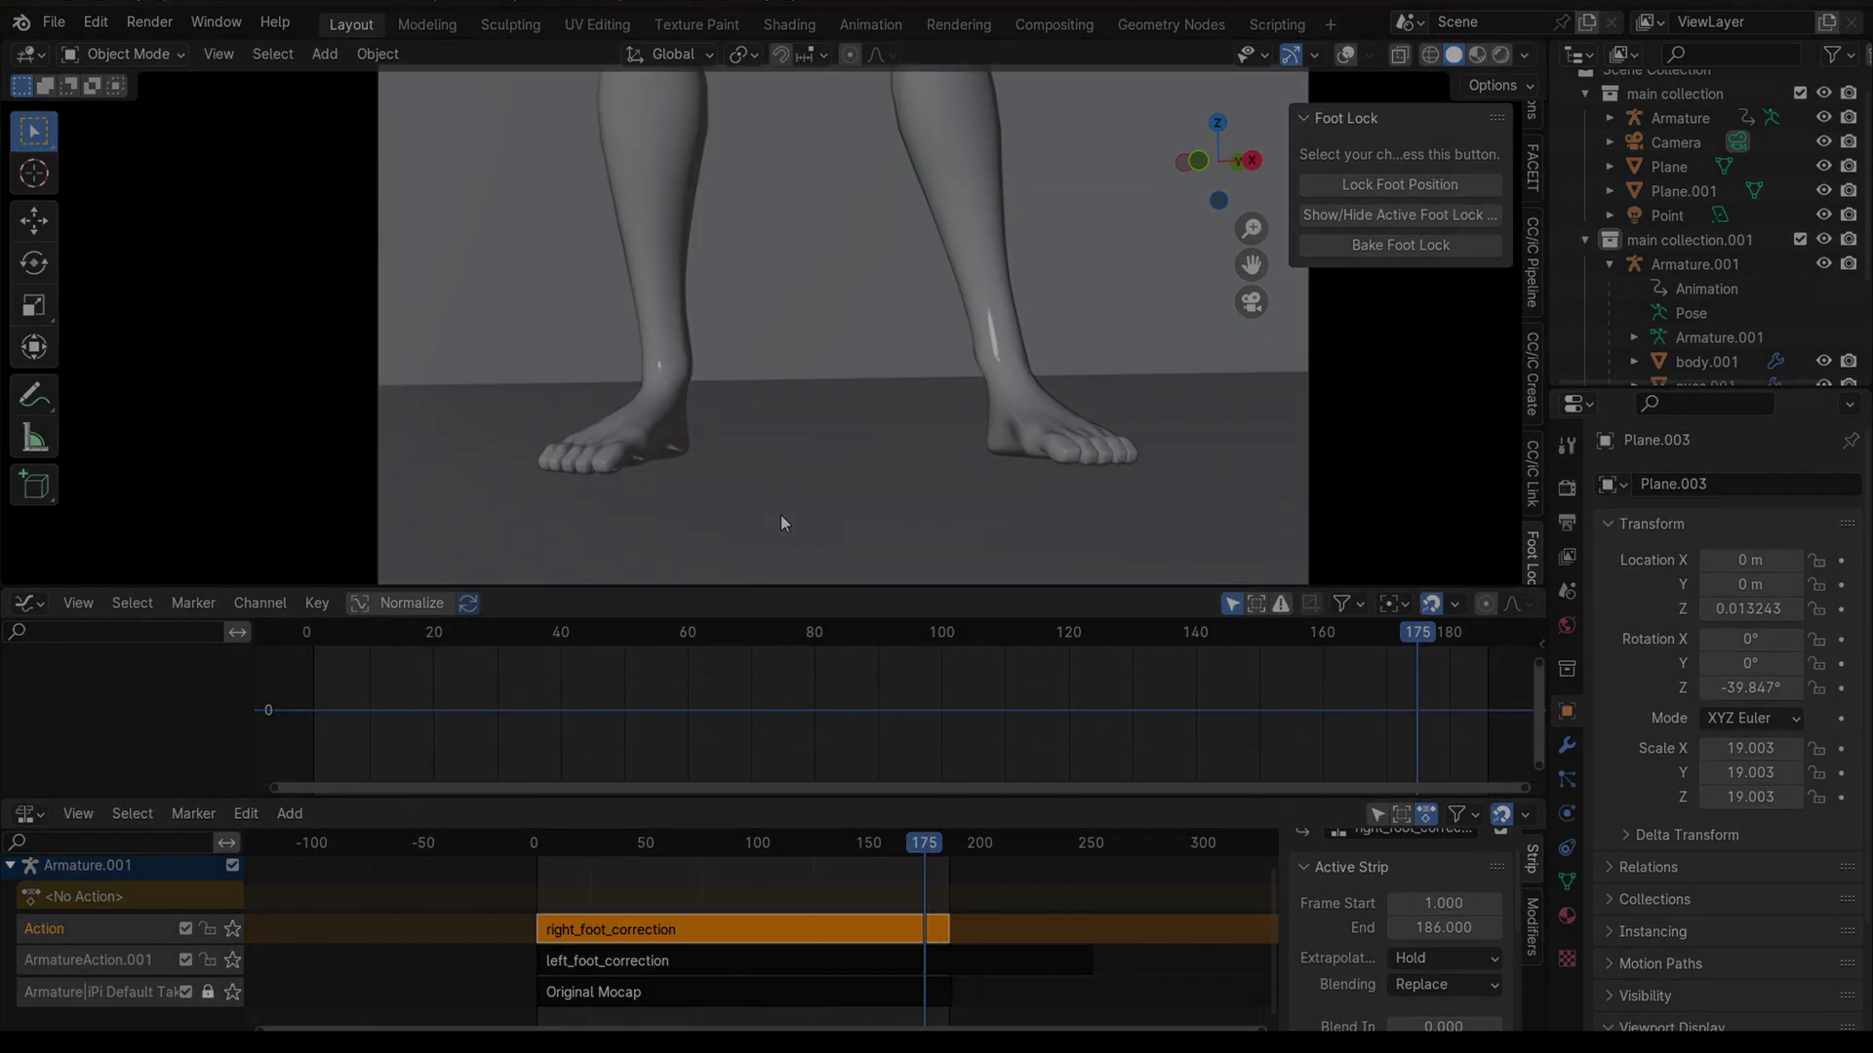